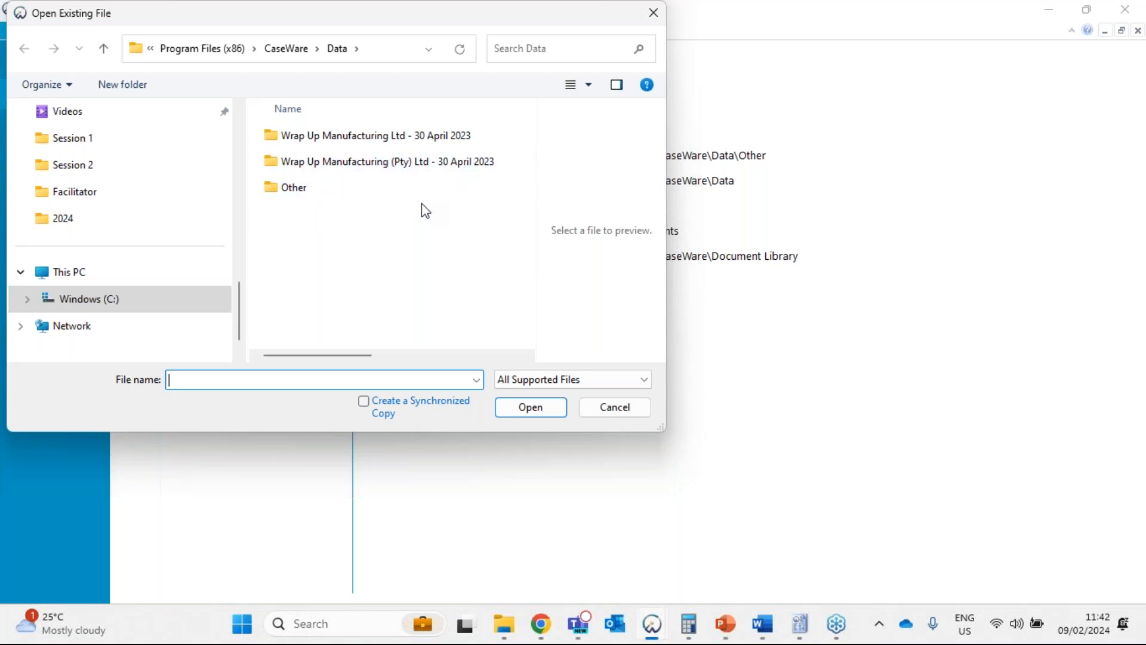
double_click(395, 163)
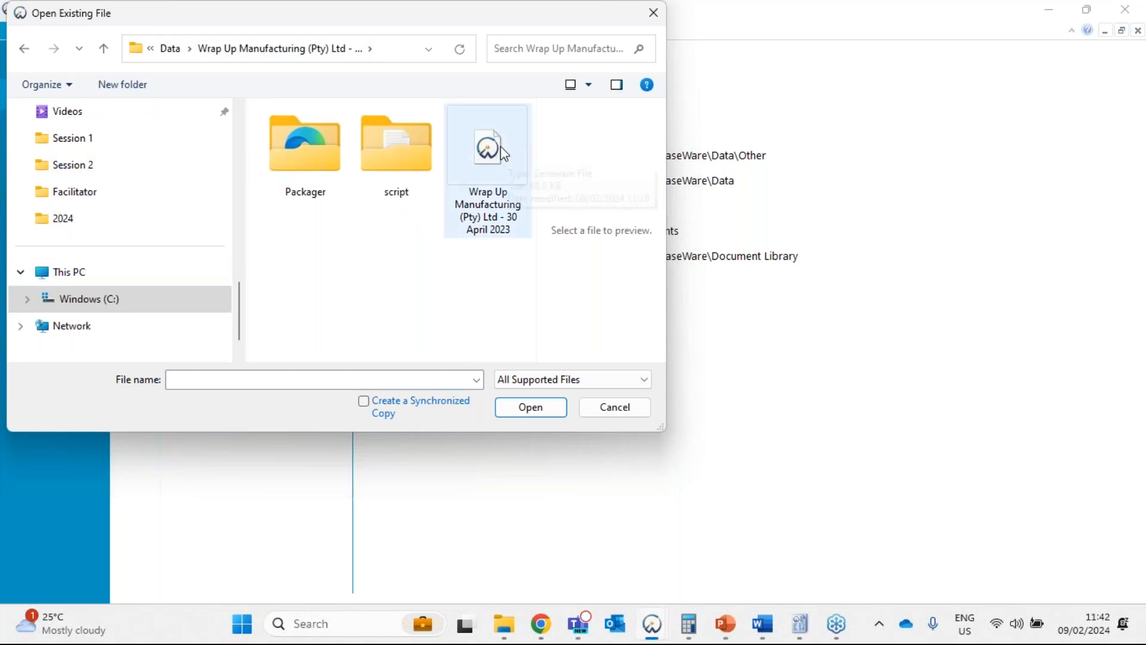
left_click(481, 166)
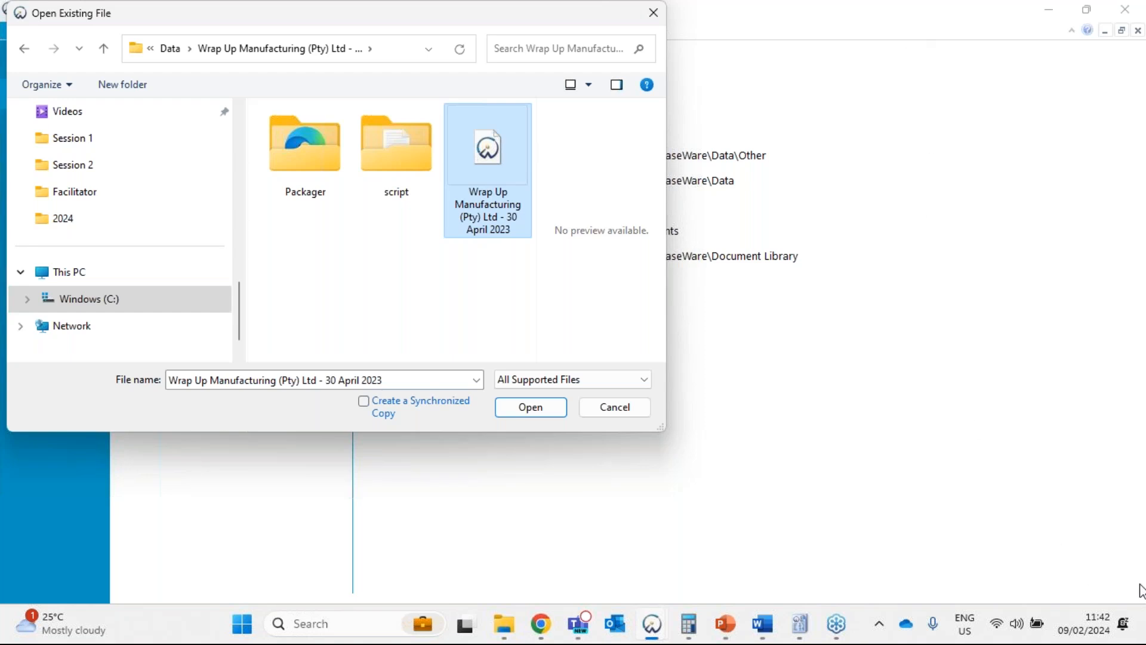
left_click(651, 12)
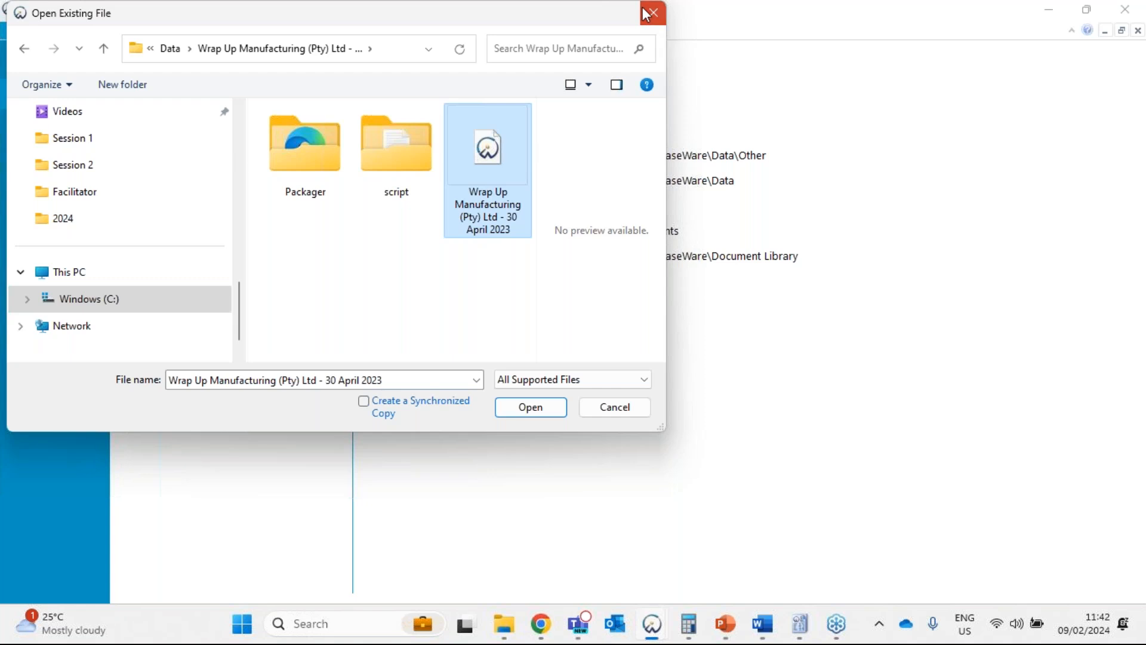
left_click(903, 81)
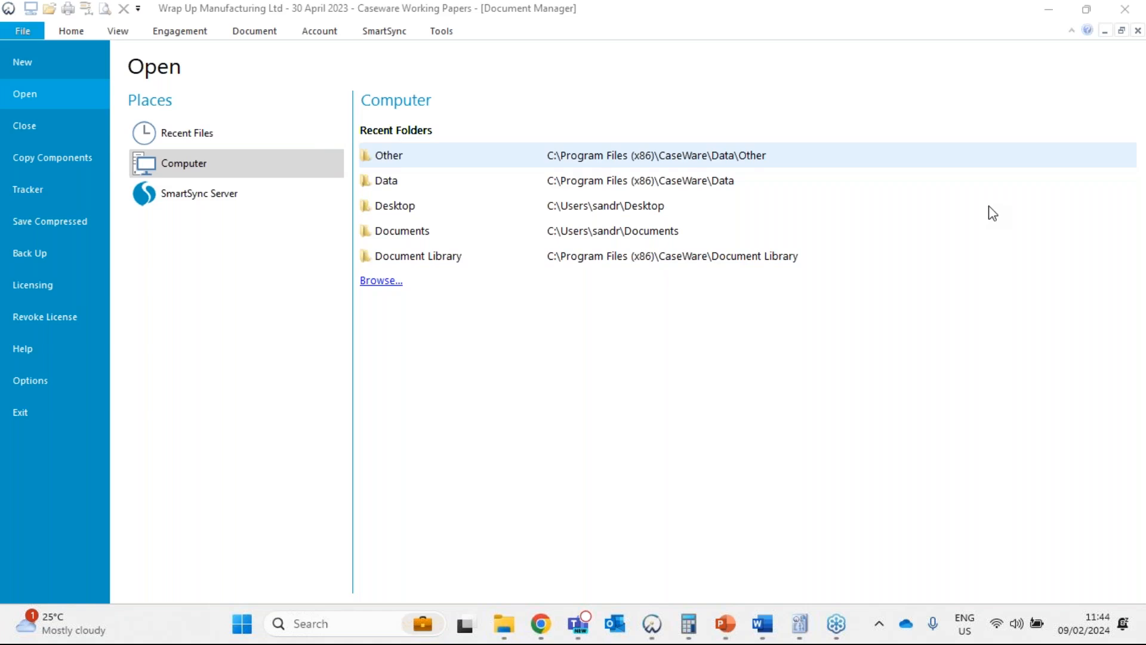
left_click(410, 155)
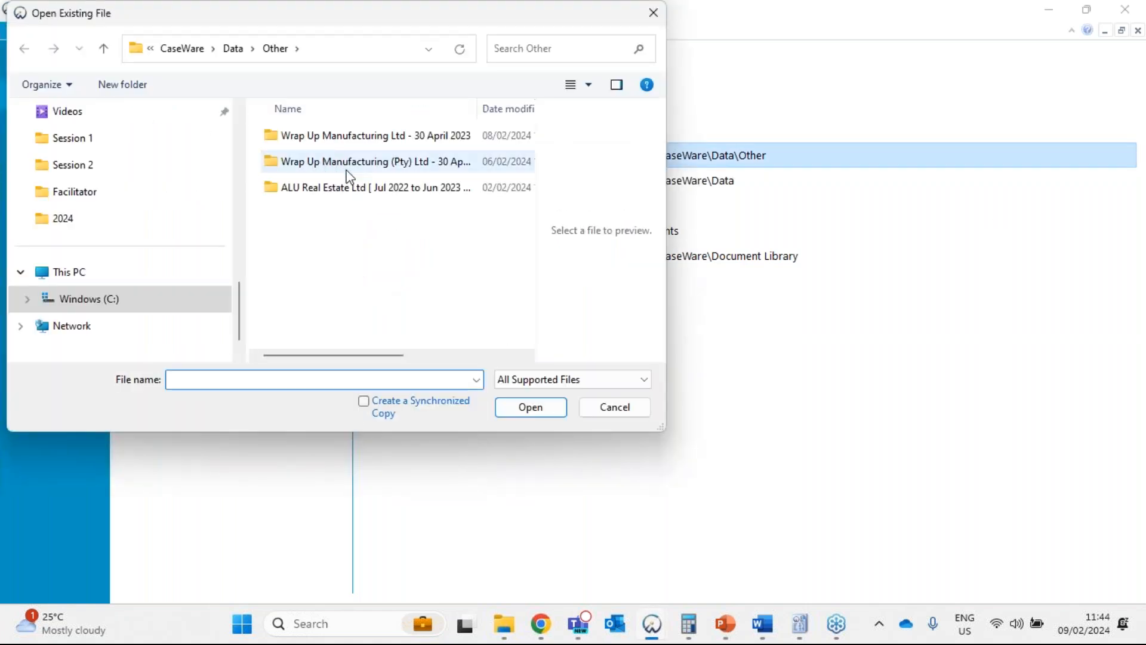
left_click(233, 48)
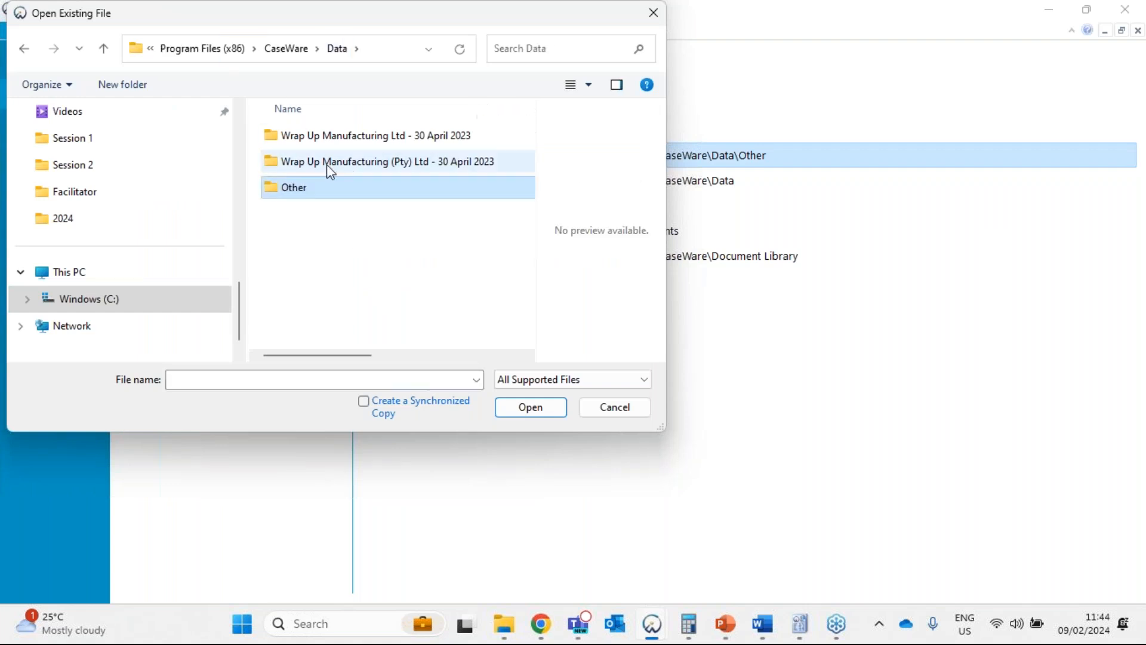
double_click(330, 172)
left_click(483, 171)
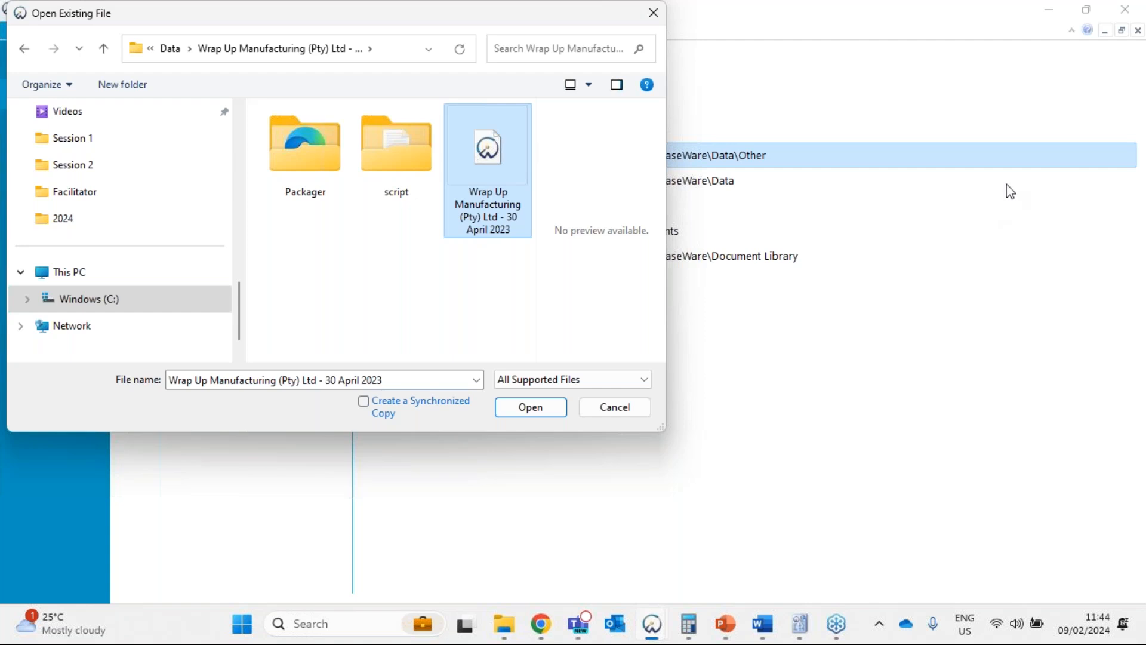
left_click(896, 82)
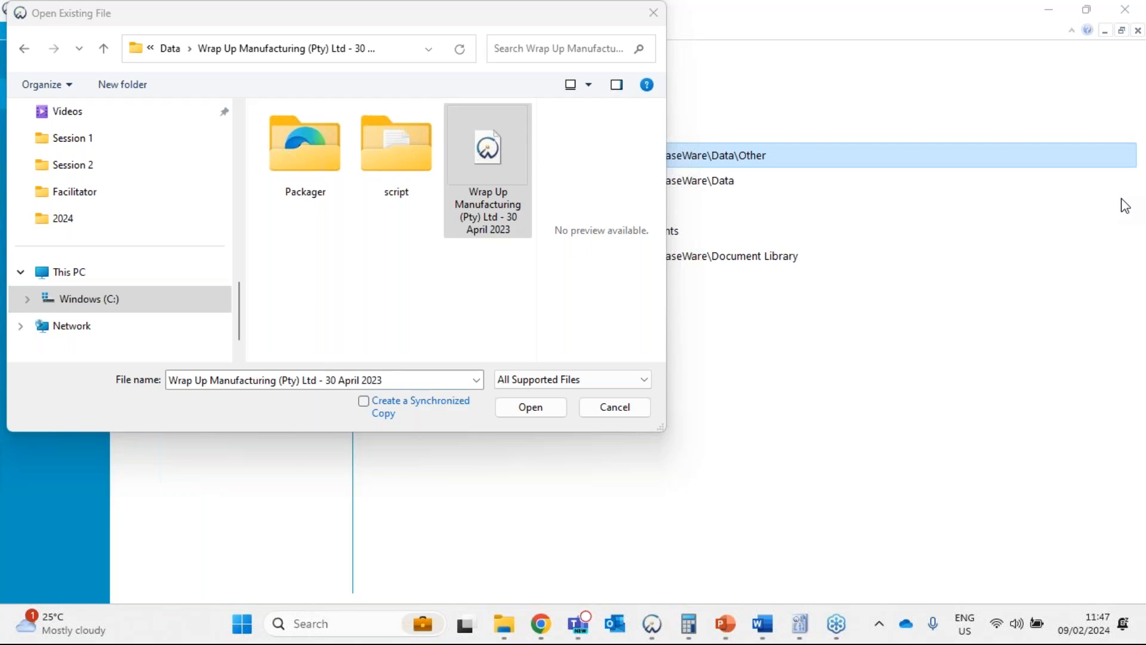
left_click(622, 401)
Return to the engagement's document list and collapse the Understanding the Entity and Risk Assessment folders.
left_click(76, 35)
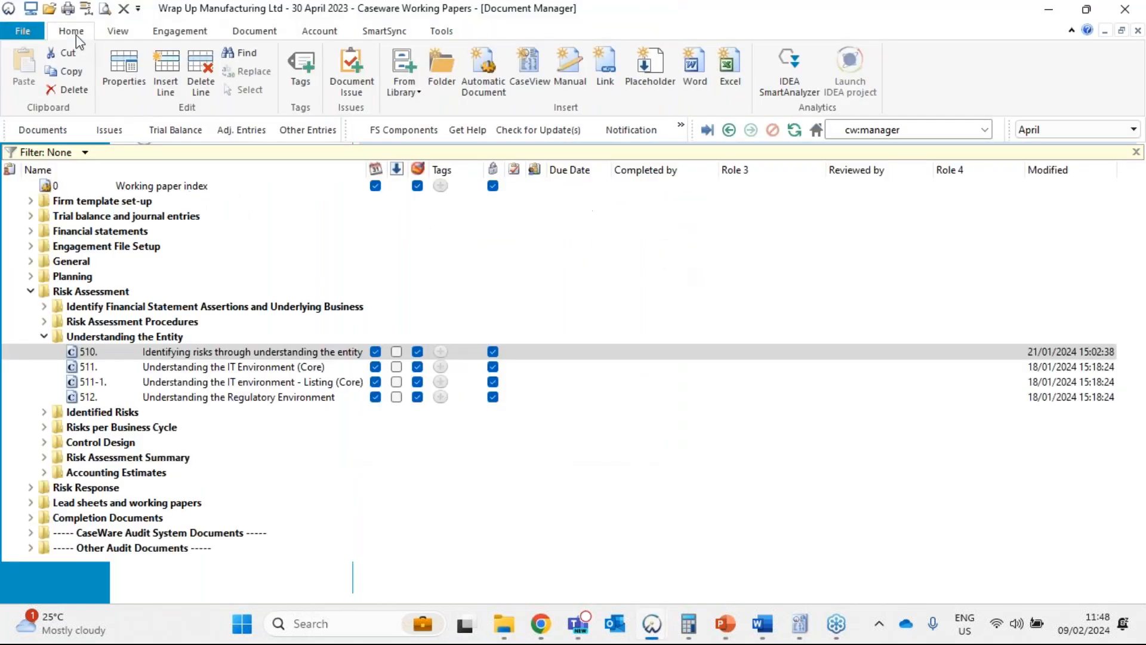
left_click(43, 336)
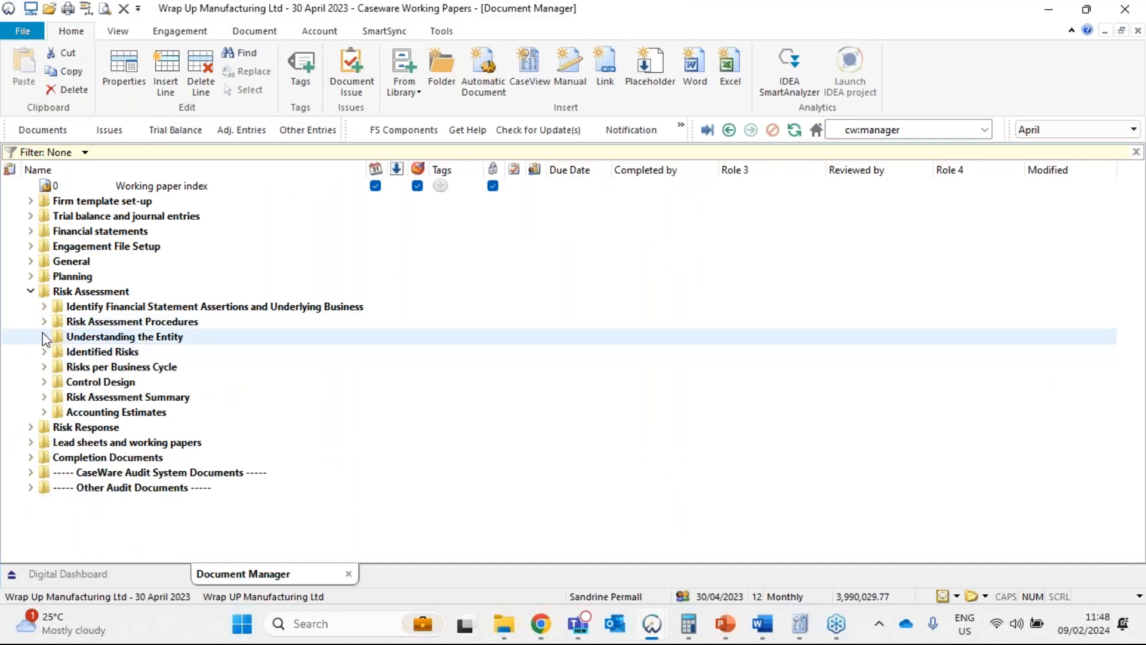
left_click(31, 291)
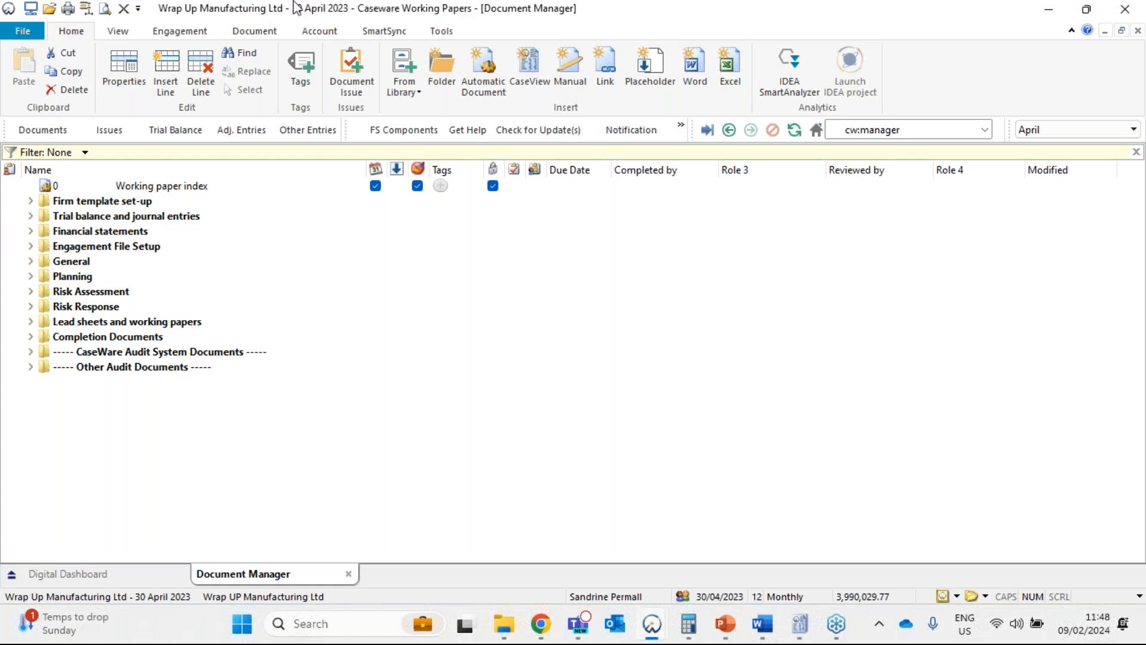
mouse_move(725, 623)
left_click(757, 541)
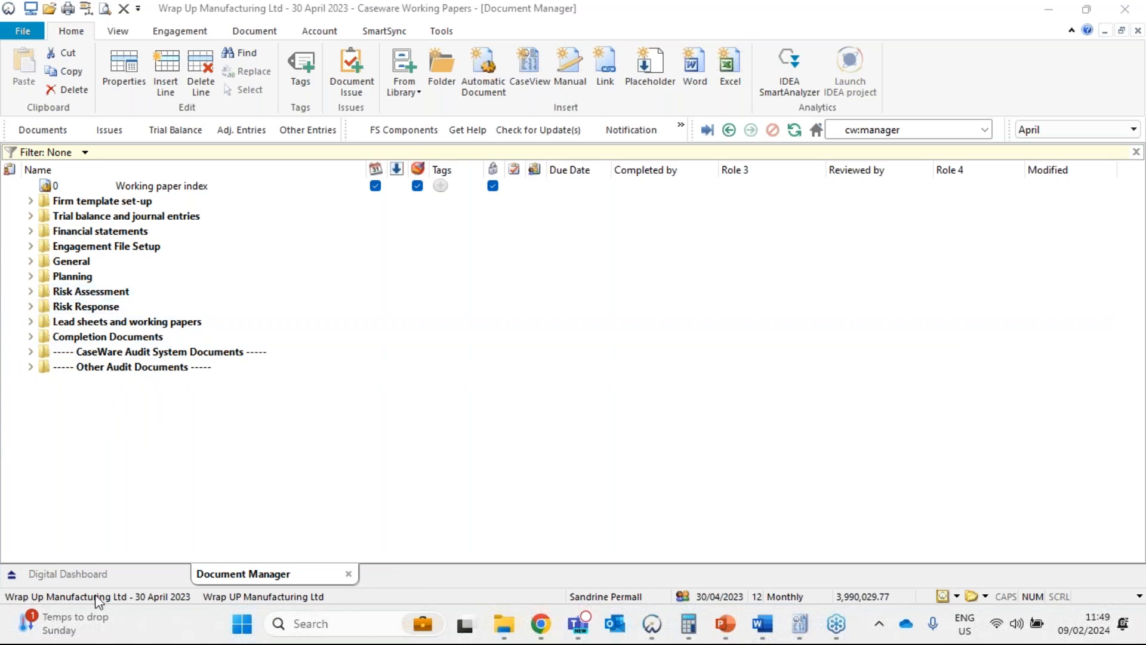
Open the Financial Statement Areas worksheet from the Digital Dashboard and select the FSA.420 Cash and cash equivalents description.
left_click(89, 575)
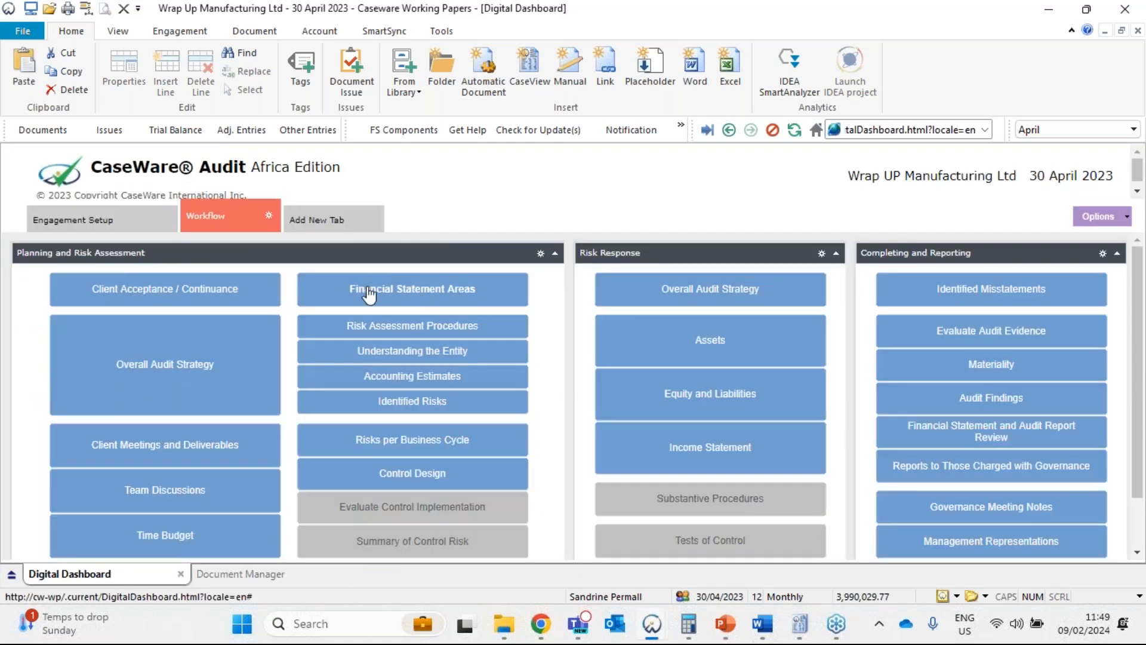
left_click(470, 293)
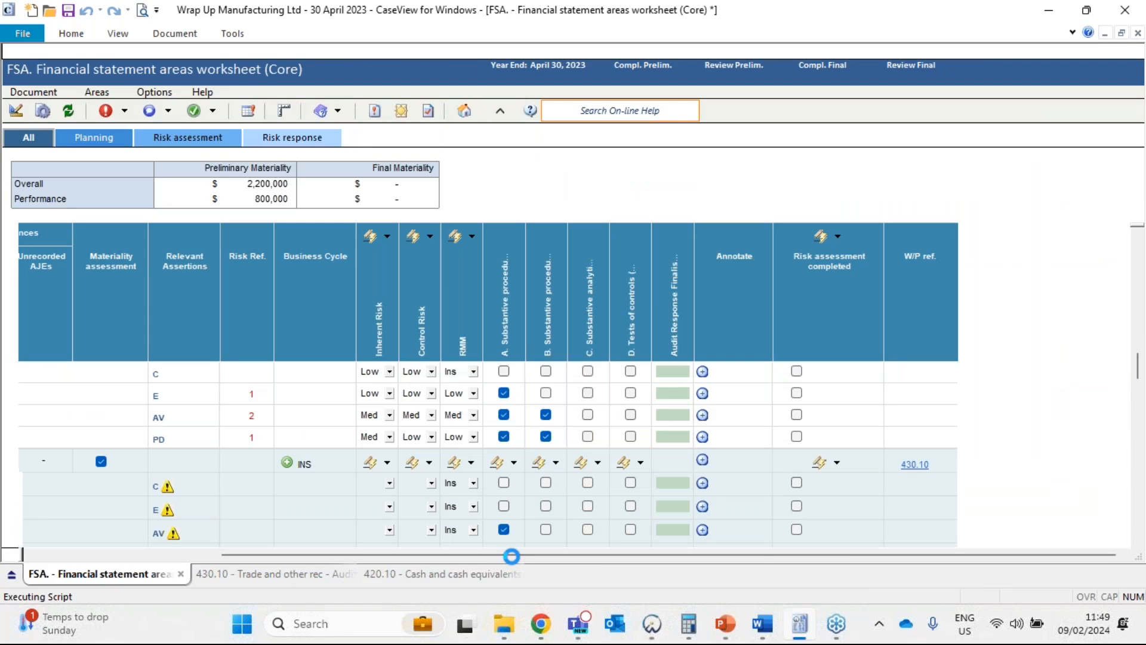
left_click_drag(631, 554, 141, 561)
scroll(201, 483, "up", 3)
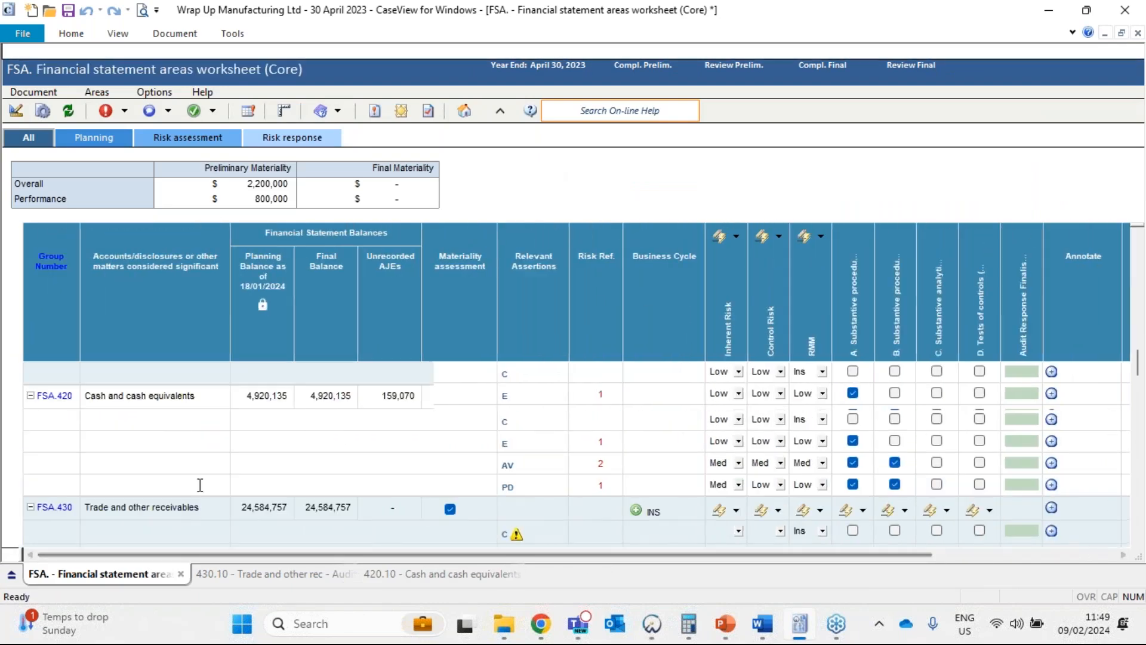
scroll(202, 478, "down", 2)
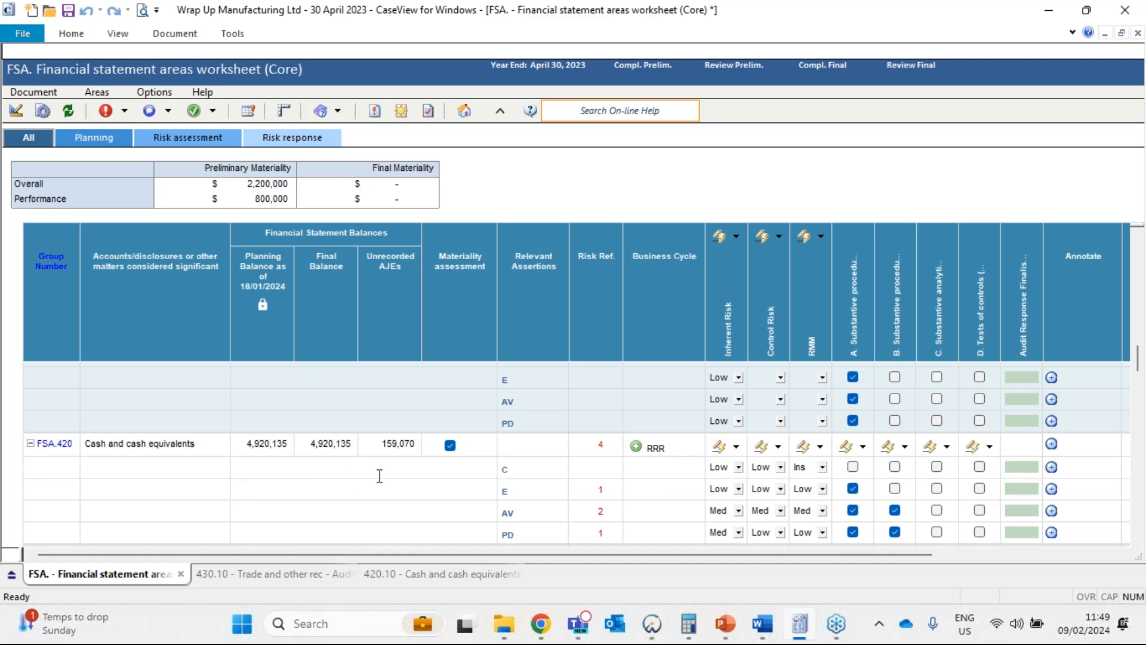
left_click(213, 440)
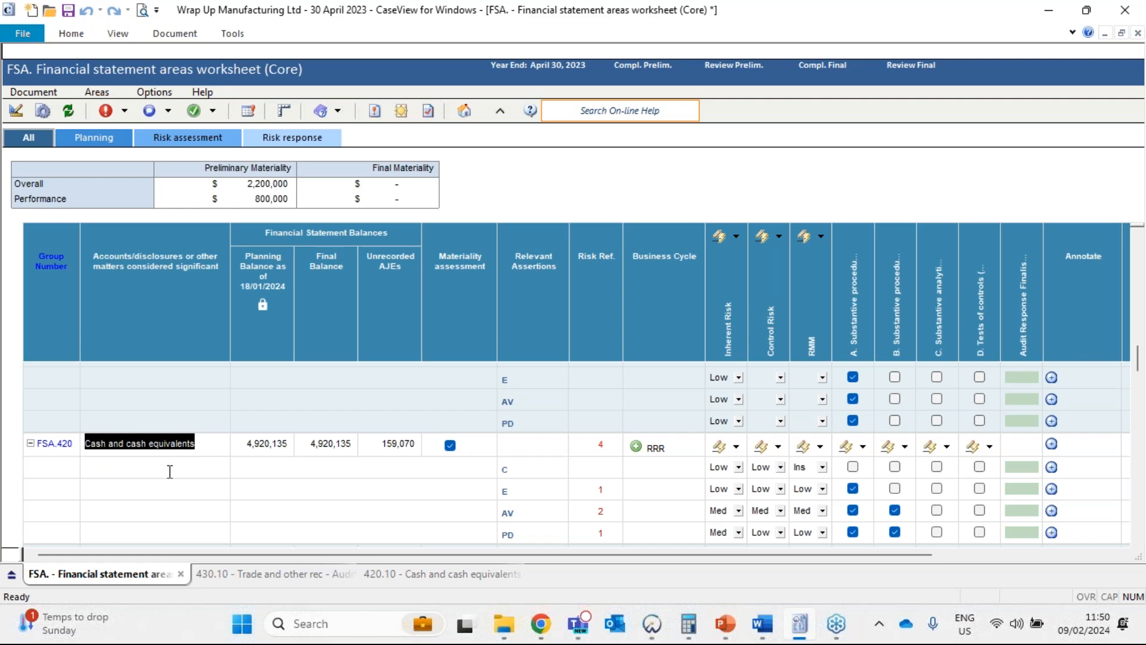
Enlarge the worksheet and examine the risk references, risk levels and RMM for each Cash and cash equivalents assertion.
scroll(170, 472, "up", 2)
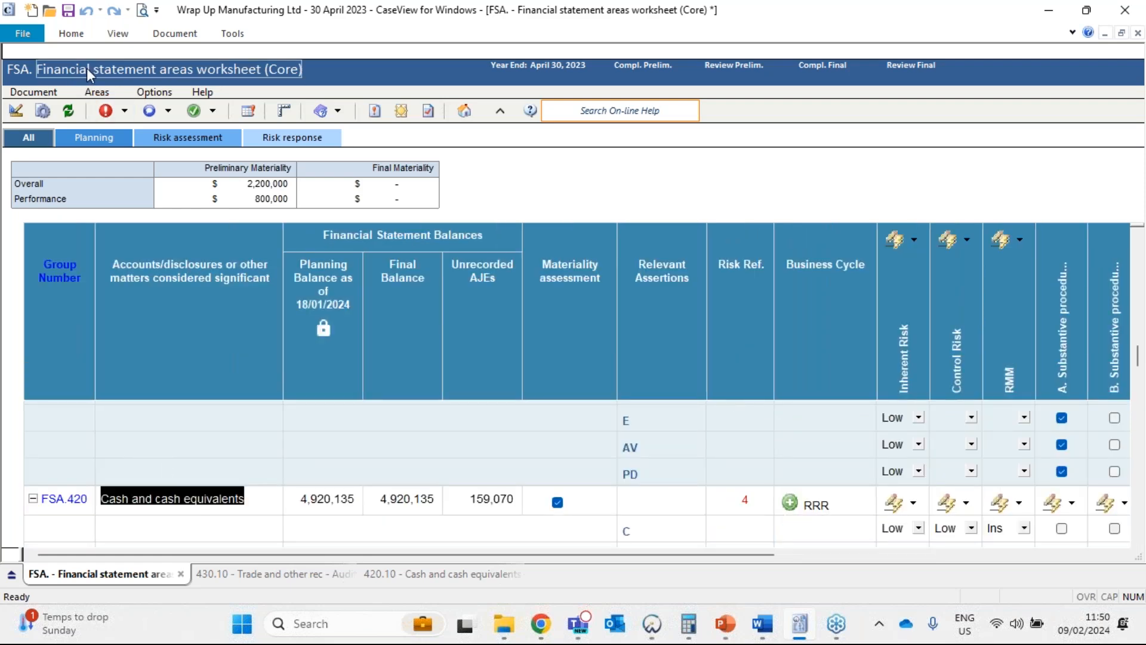
scroll(238, 525, "down", 1)
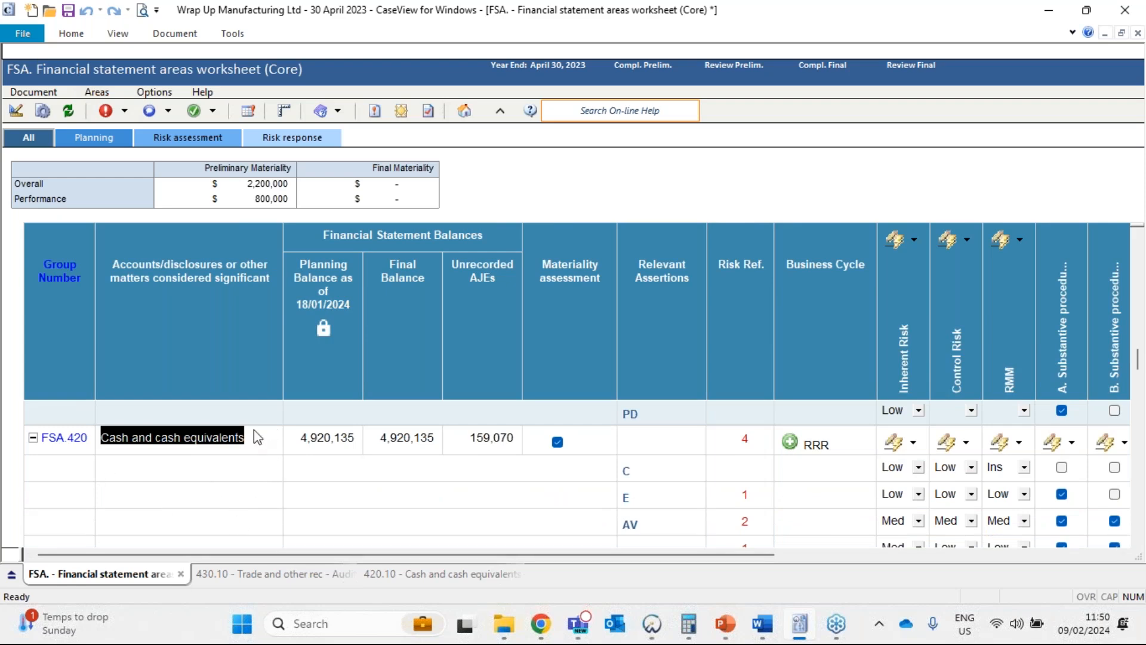
left_click(242, 448)
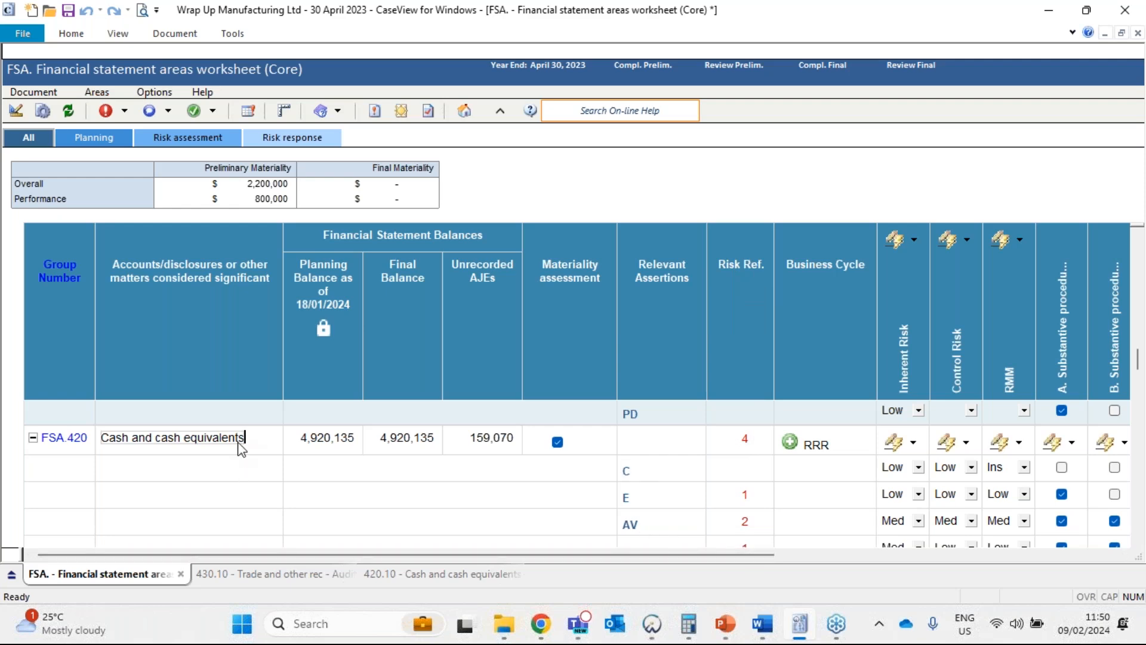
left_click_drag(297, 554, 482, 554)
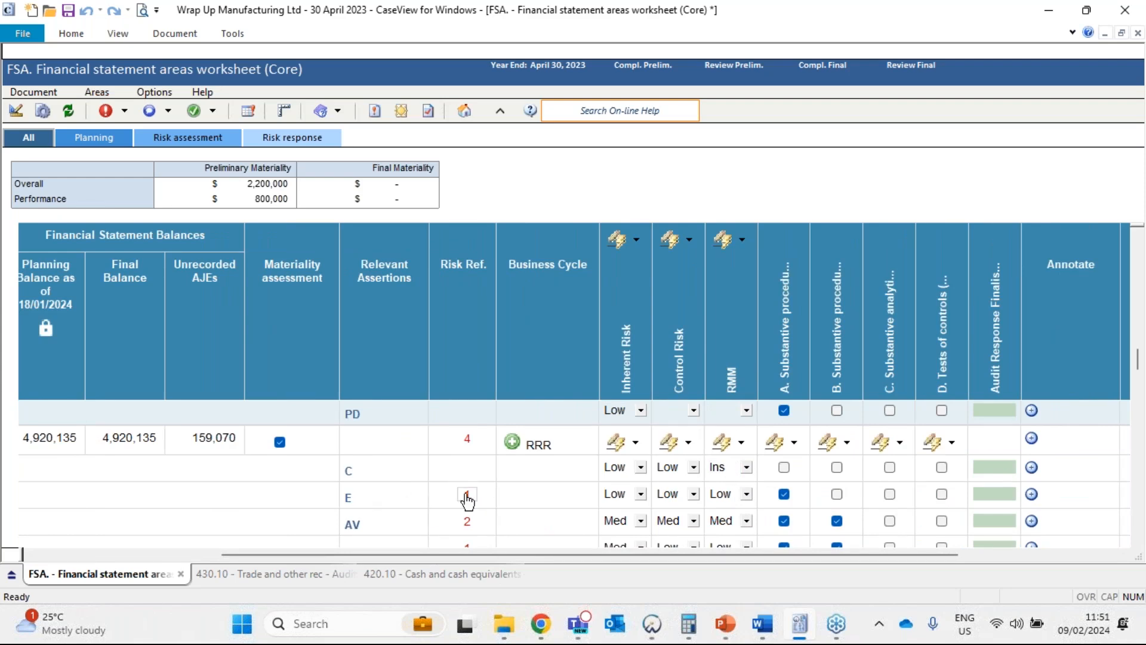
mouse_move(467, 497)
mouse_move(736, 500)
scroll(726, 521, "down", 2)
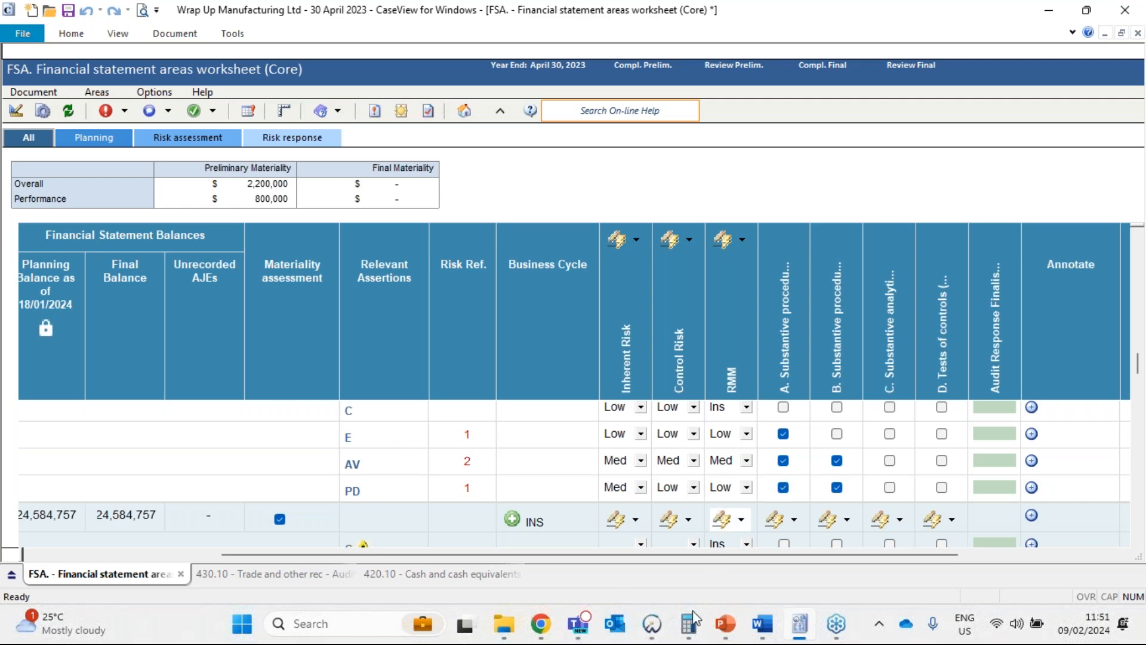
Switch to the Wrap Up Manufacturing Ltd dashboard in Working Papers and launch document 510 from Understanding the Entity.
mouse_move(695, 619)
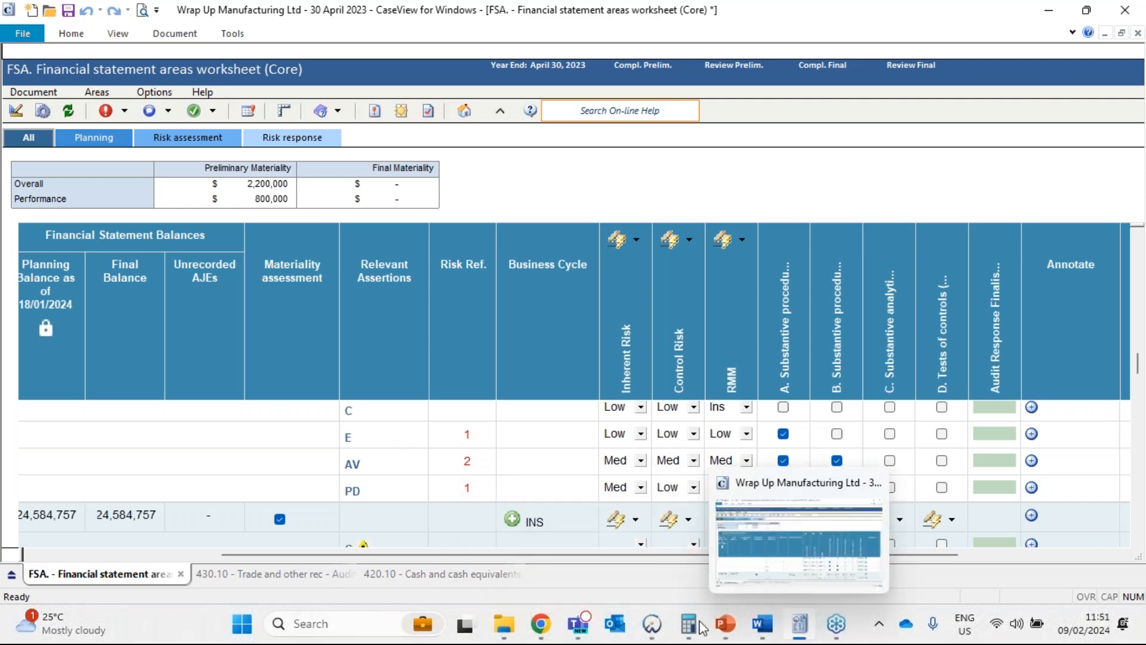
mouse_move(660, 632)
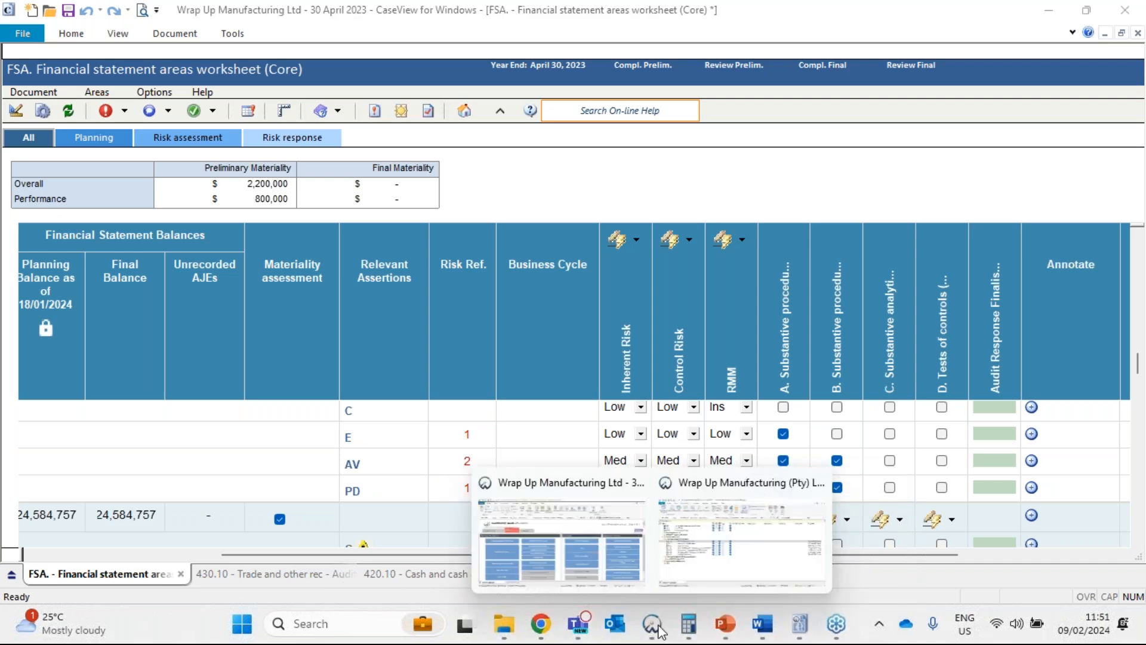
left_click(567, 569)
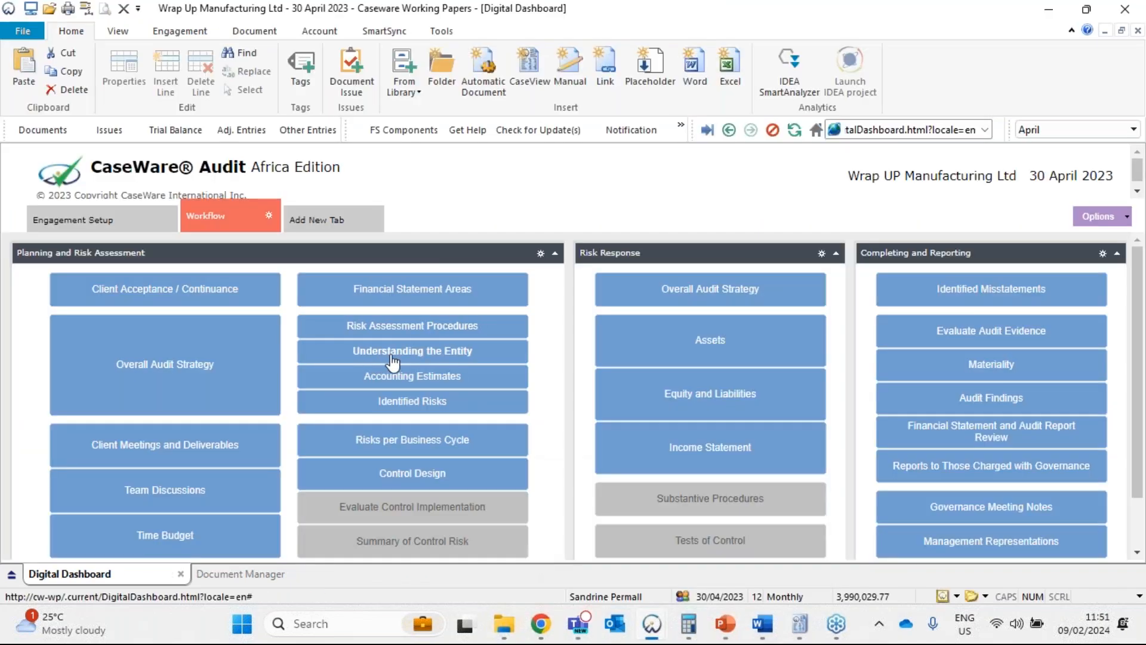
left_click(392, 352)
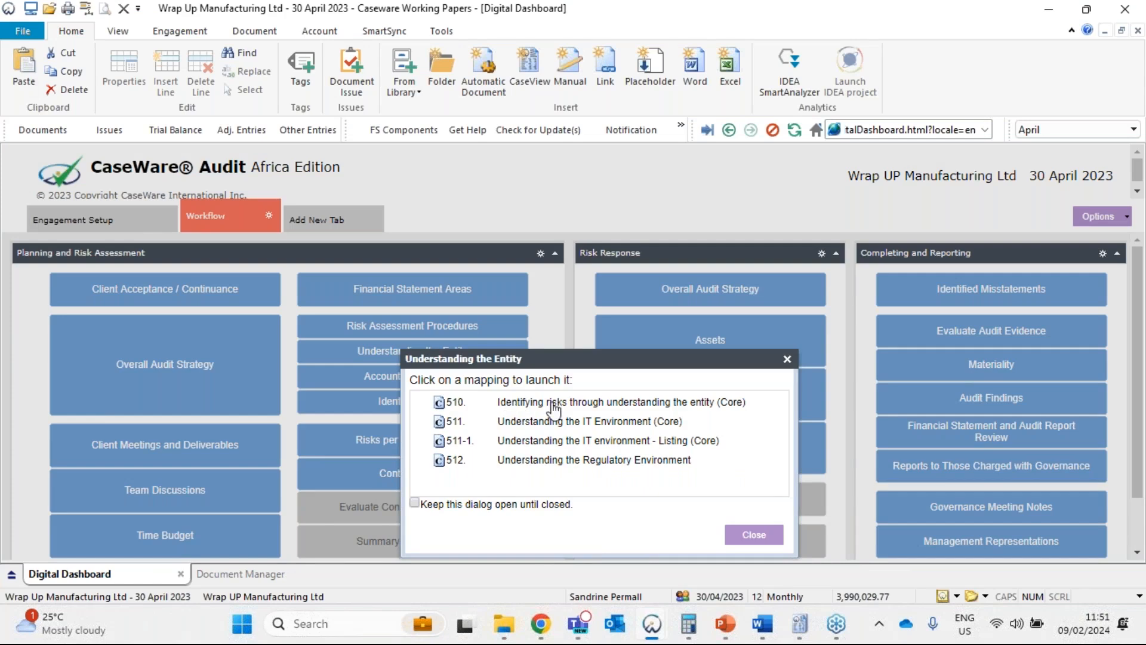
left_click(554, 403)
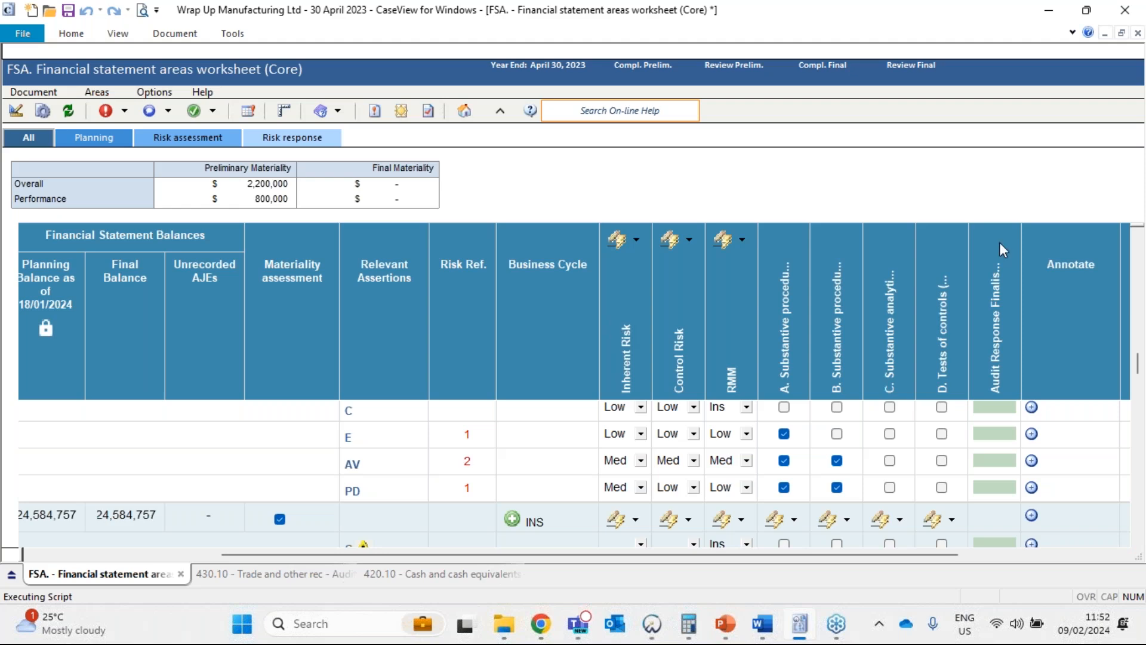
Switch to PowerPoint to review the "Auditing flow – when are we doing audit work?" slide, and return to the FSA worksheet.
key("alt+Tab")
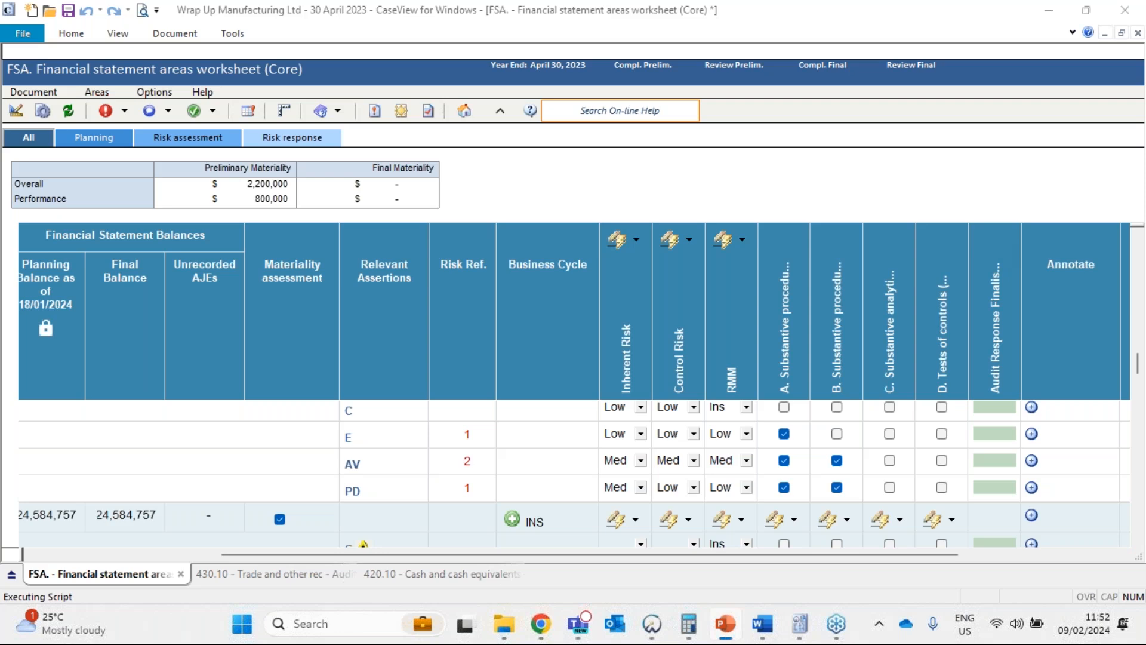
left_click_drag(1143, 158, 434, 138)
double_click(434, 139)
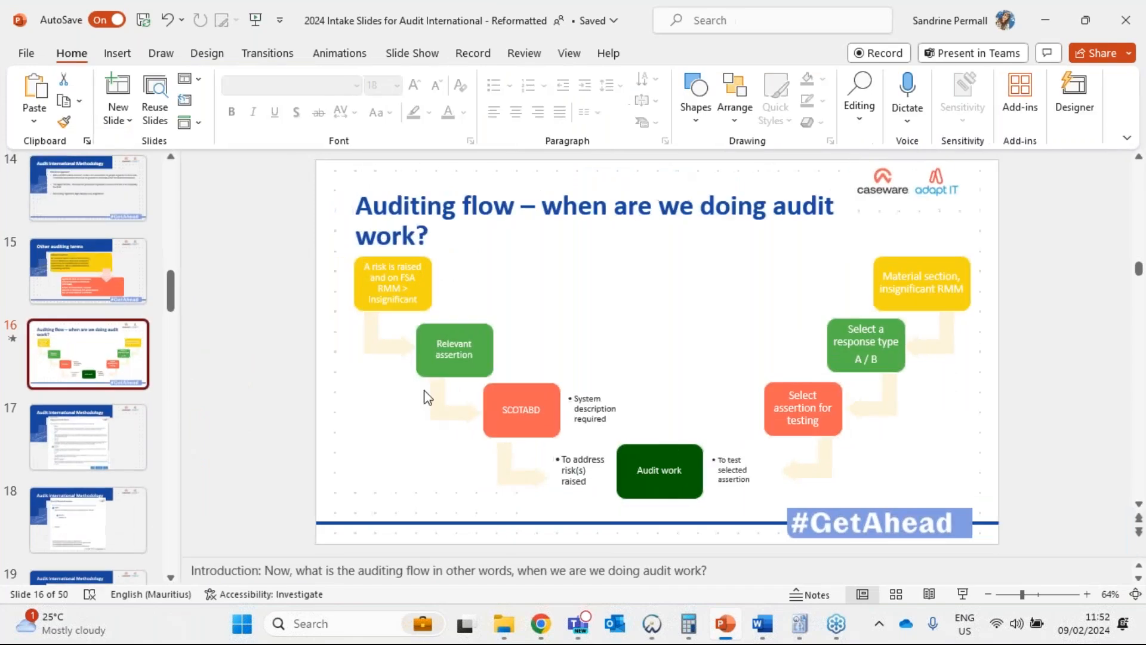
left_click_drag(485, 561, 485, 578)
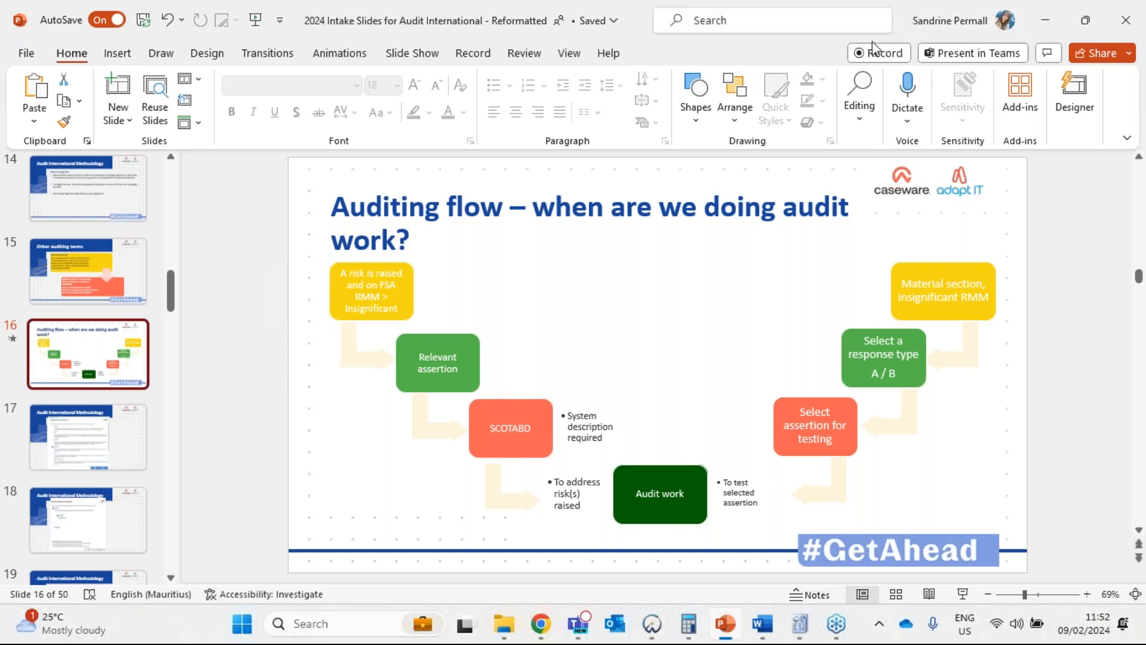
left_click_drag(812, 53, 1145, 56)
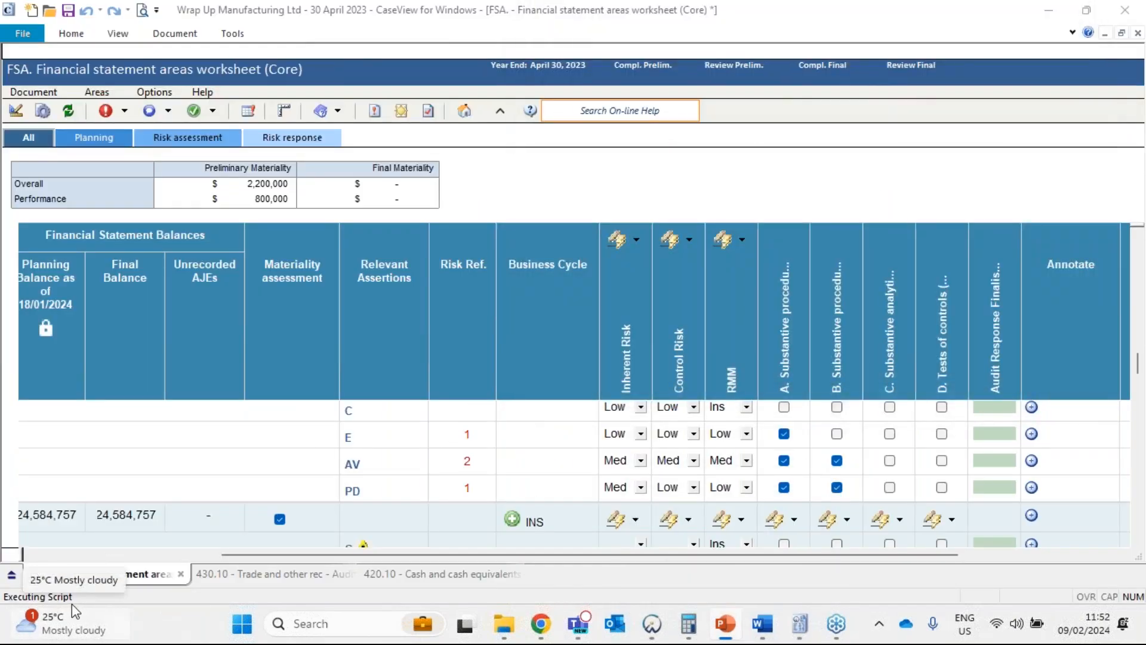
mouse_move(76, 610)
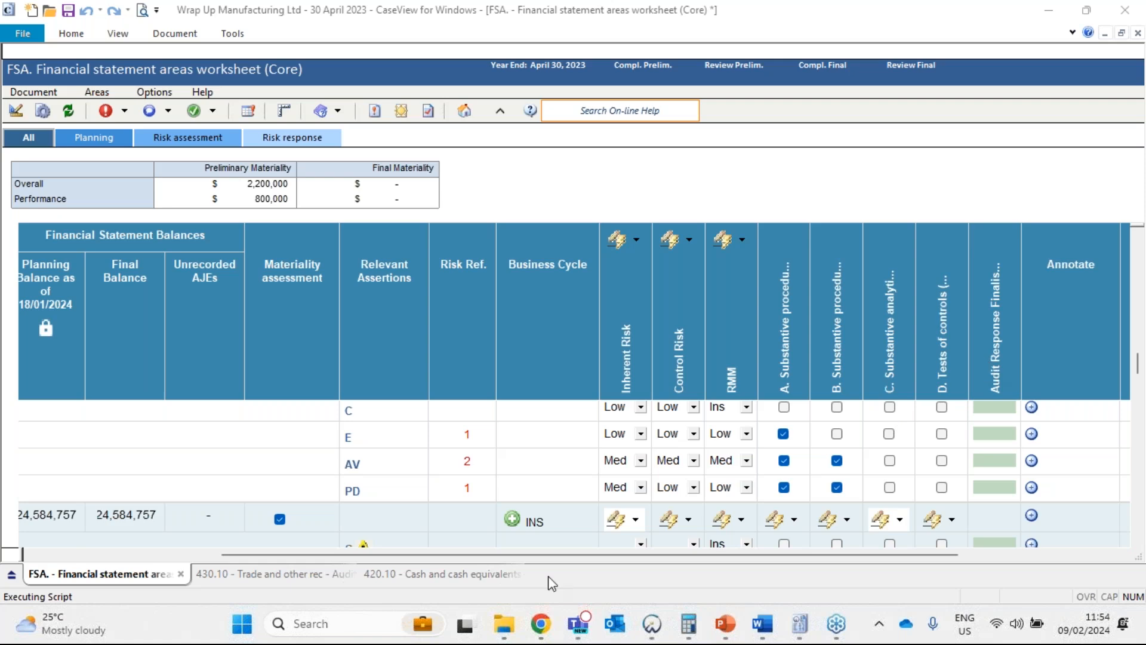
Show the Cash and cash equivalents row from its group number, returning to the FSA worksheet from document 510.
scroll(530, 496, "down", 3)
scroll(500, 520, "down", 1)
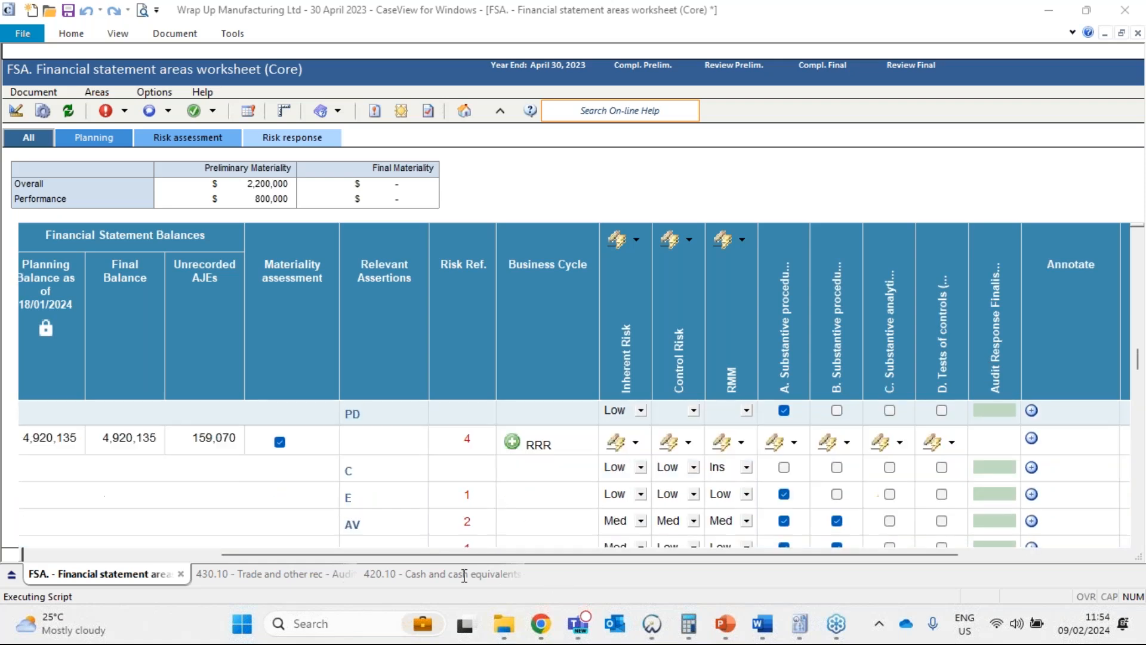
left_click_drag(464, 556, 207, 574)
left_click(259, 442)
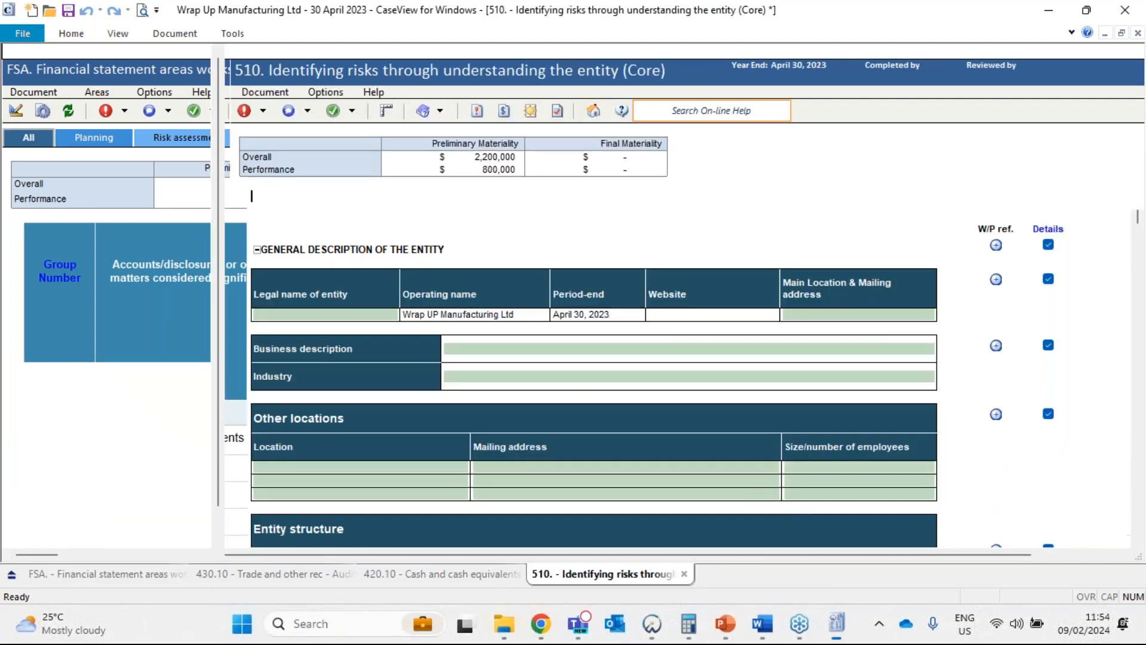
left_click(146, 574)
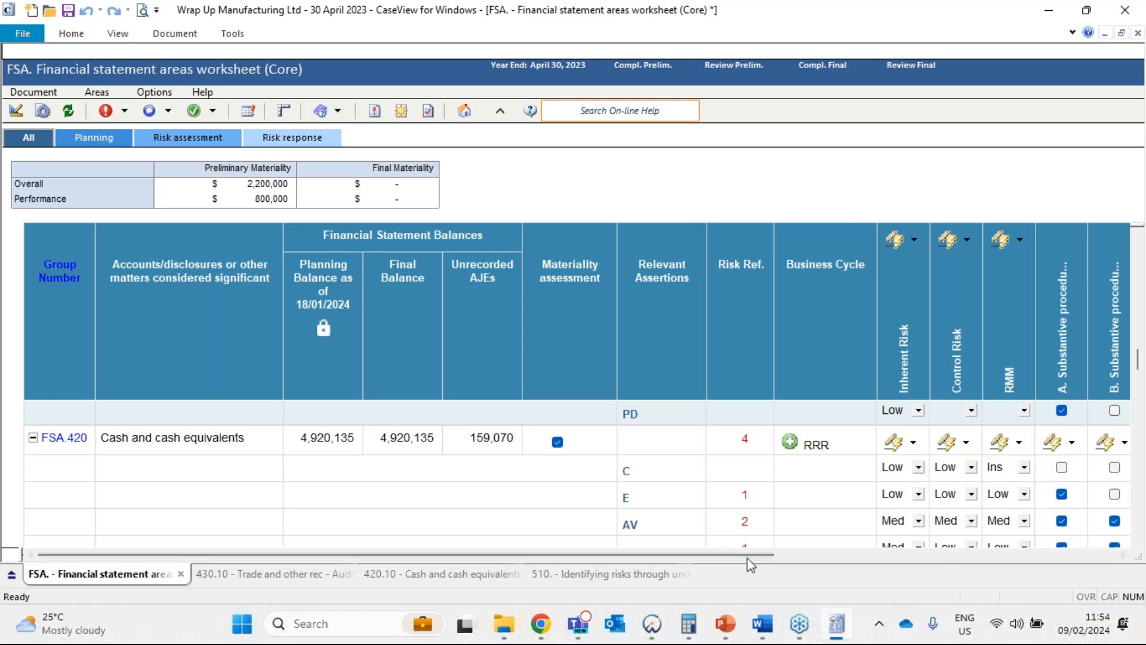
Show the risk and response columns of the FSA worksheet, and open document 510 to review the general description of the entity.
left_click(918, 558)
left_click(919, 558)
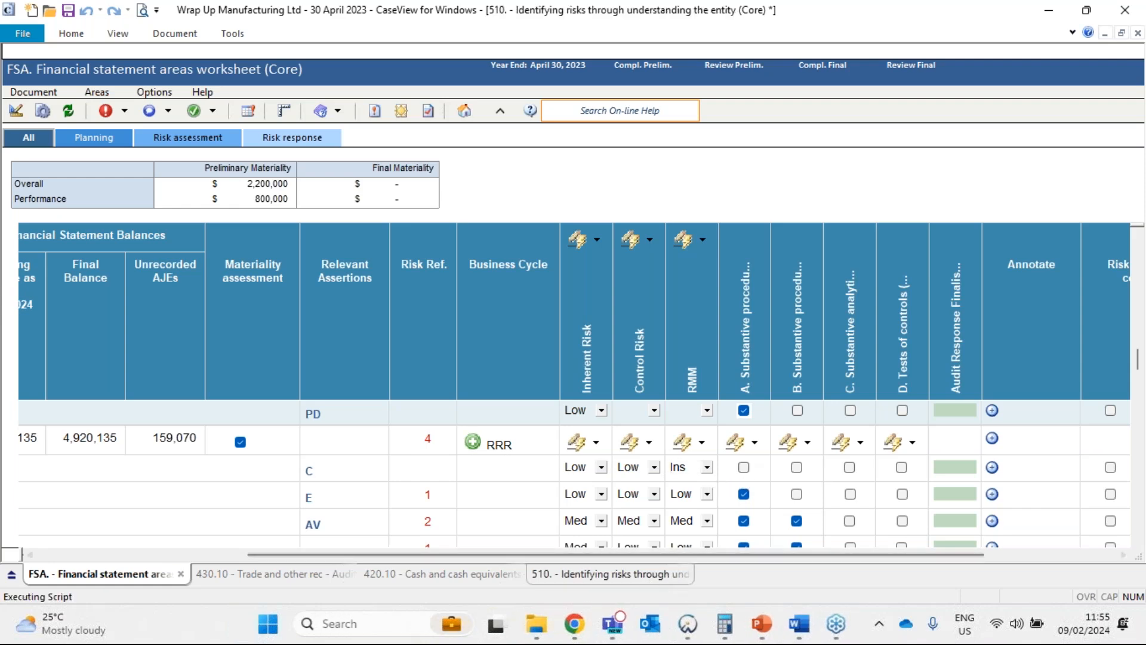
left_click(609, 574)
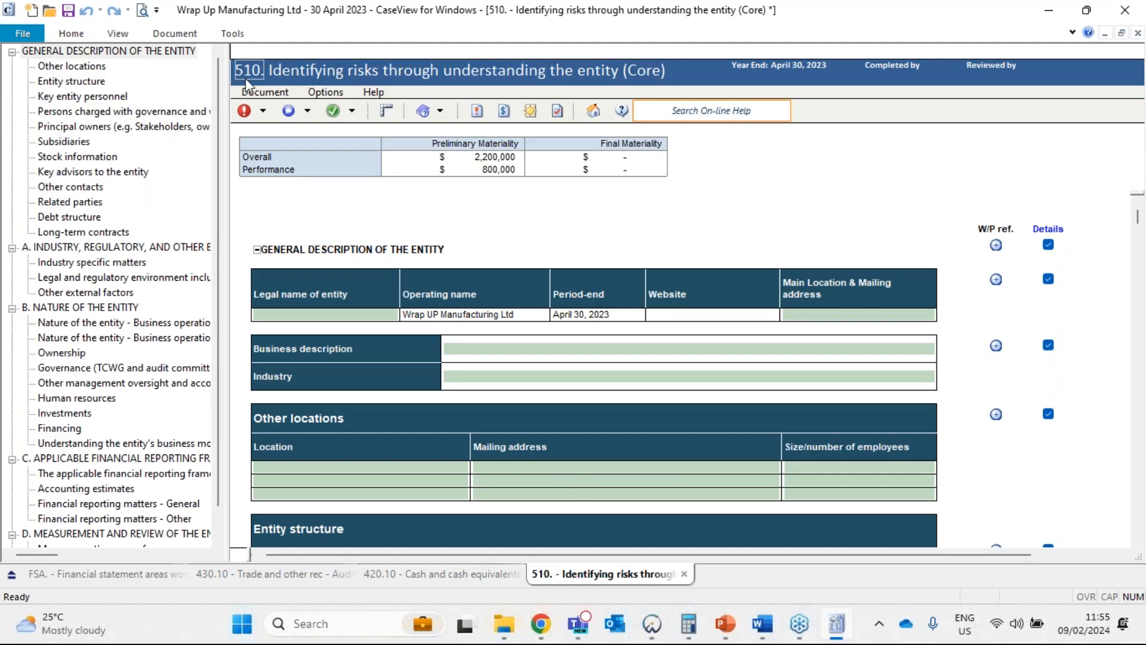
left_click(252, 196)
scroll(584, 398, "down", 1)
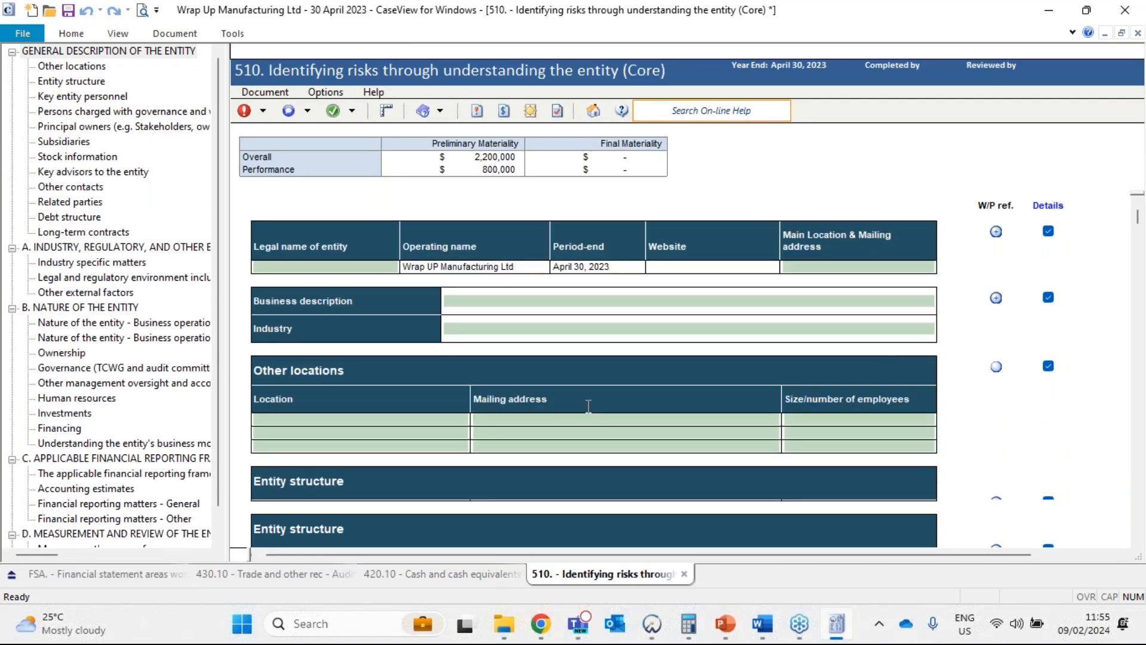
scroll(588, 406, "down", 15)
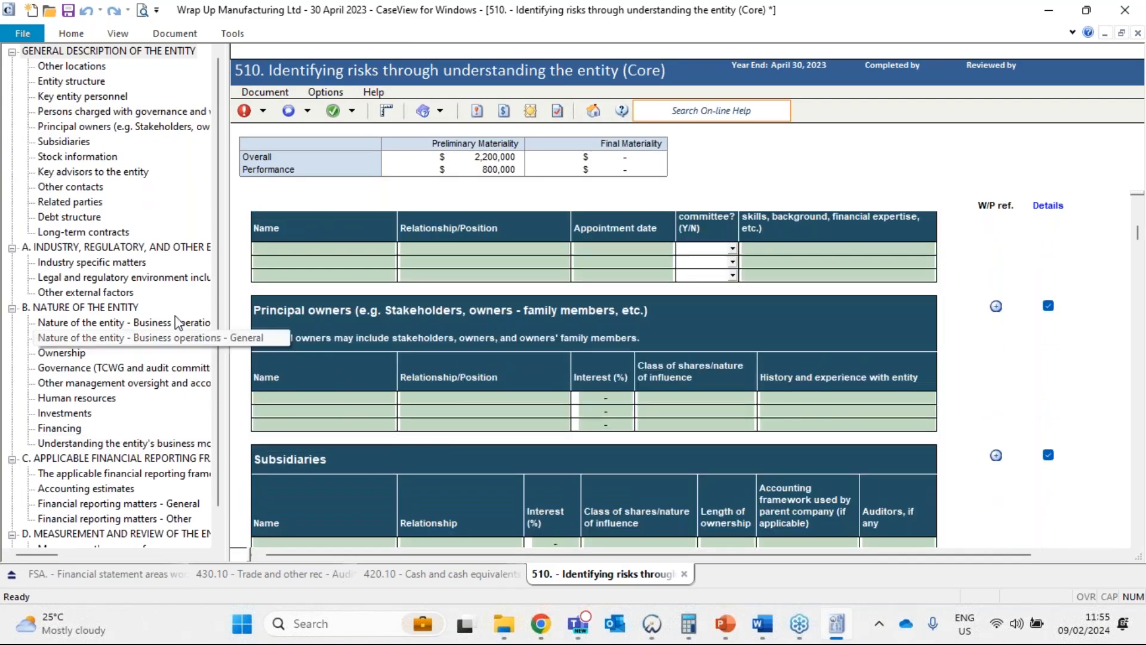
Go to section B. Nature of the Entity in document 510 and review the business operations matters and inquiry fields.
left_click(112, 308)
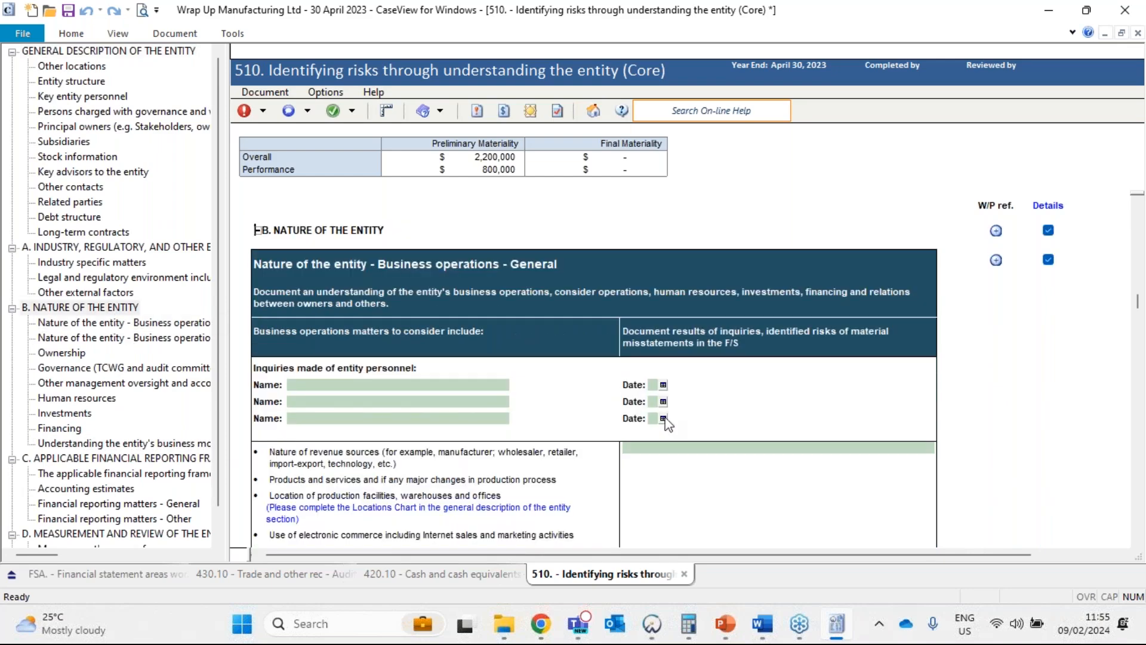
scroll(663, 406, "down", 2)
scroll(660, 382, "up", 2)
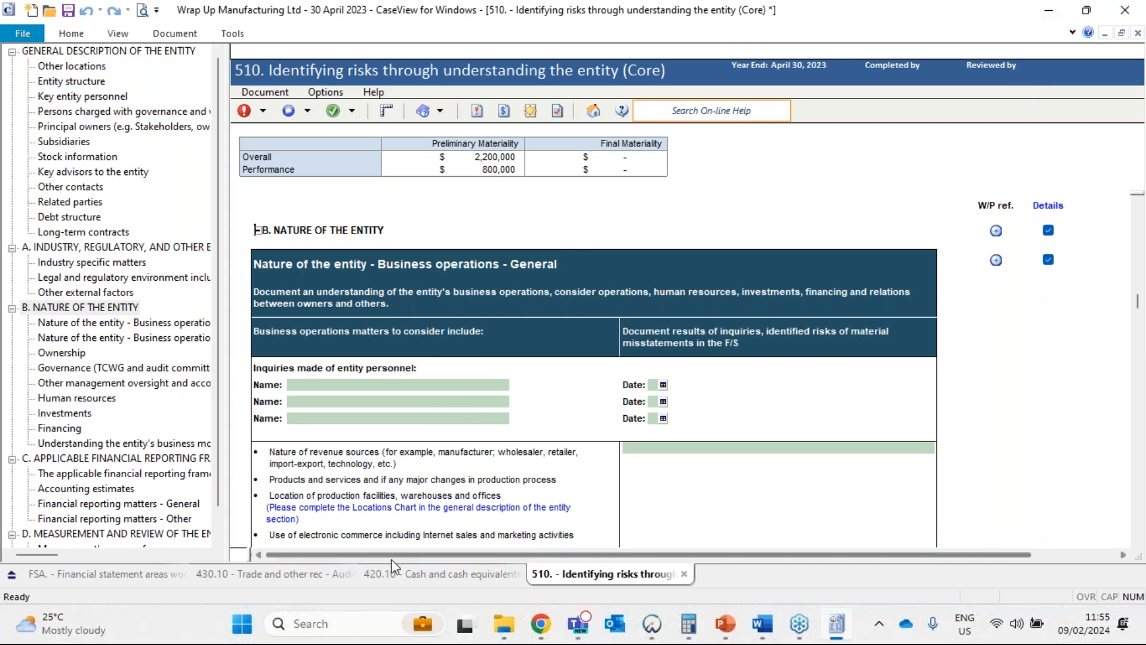
Return to the FSA worksheet and open the 420.10 audit procedures from the Cash and cash equivalents working paper reference.
left_click(442, 574)
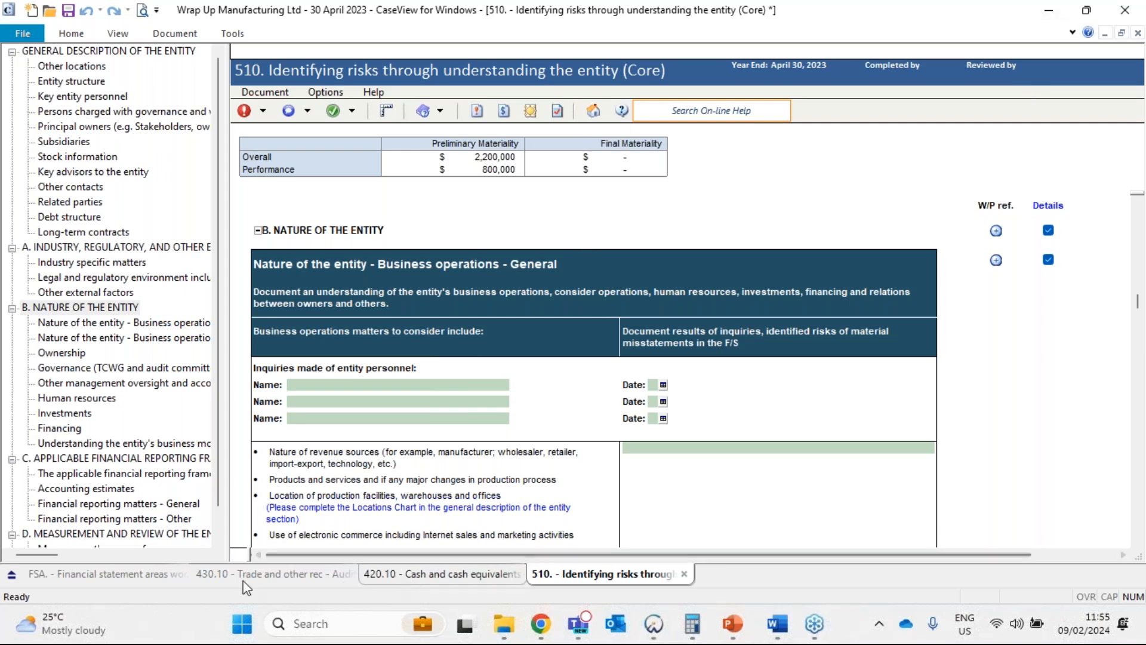
left_click(149, 578)
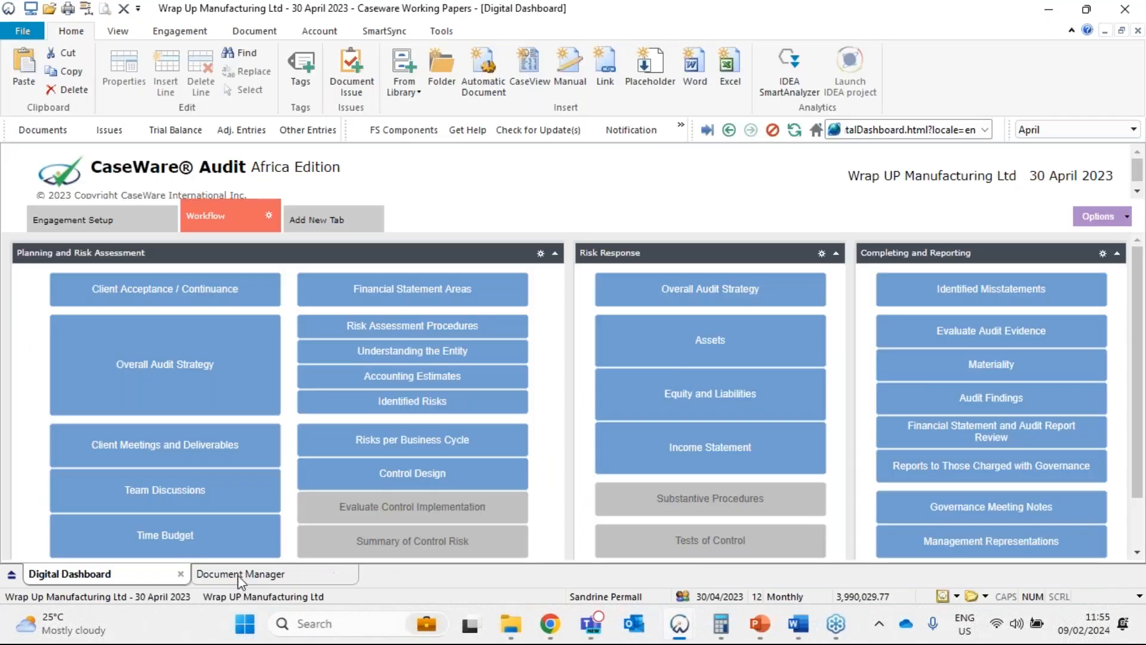
left_click(837, 630)
left_click_drag(678, 555, 929, 554)
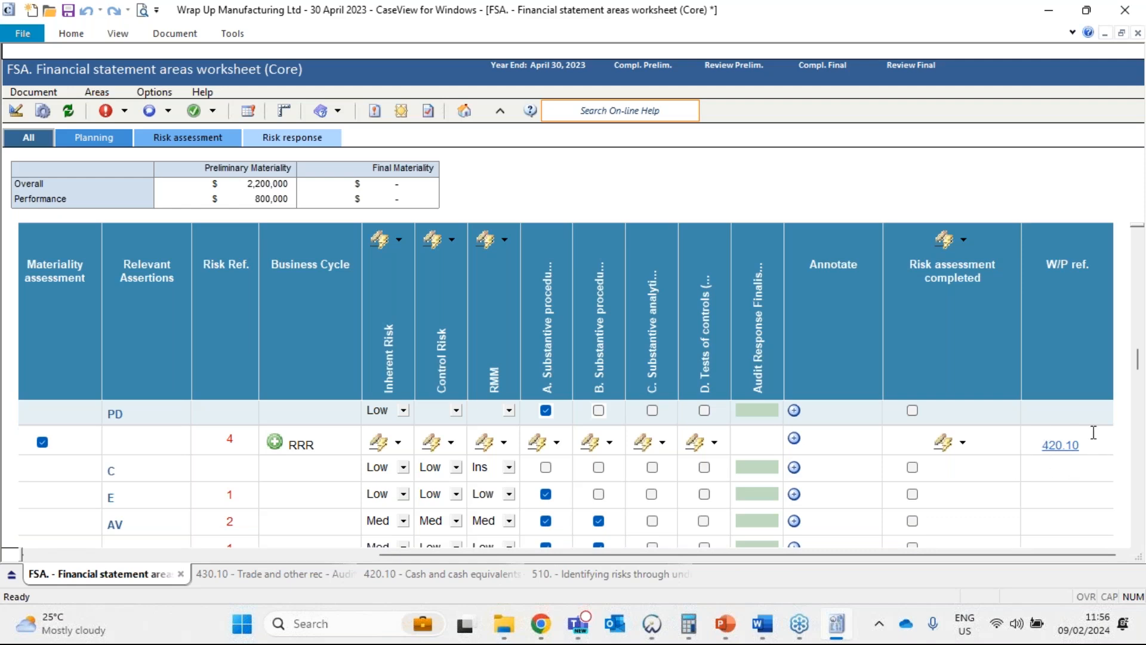
left_click(1045, 445)
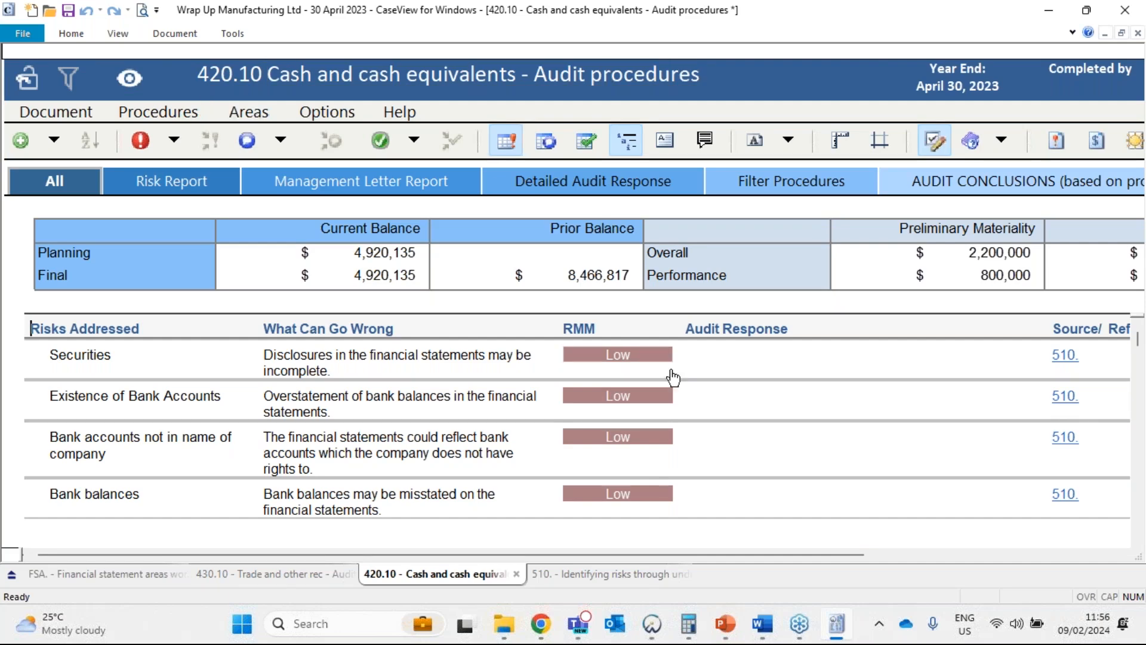
Examine the risks addressed, assessed risks per assertion and proposed audit responses in the 420.10 Cash and cash equivalents program.
scroll(673, 380, "down", 3)
scroll(669, 380, "down", 10)
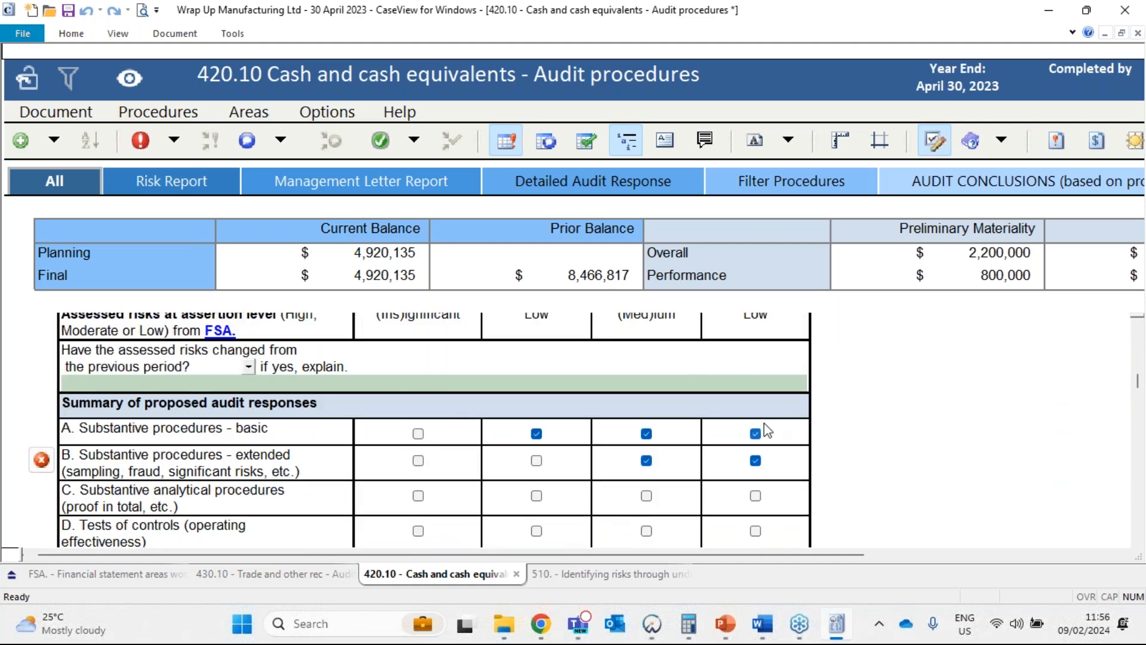
scroll(687, 430, "up", 4)
scroll(635, 432, "down", 2)
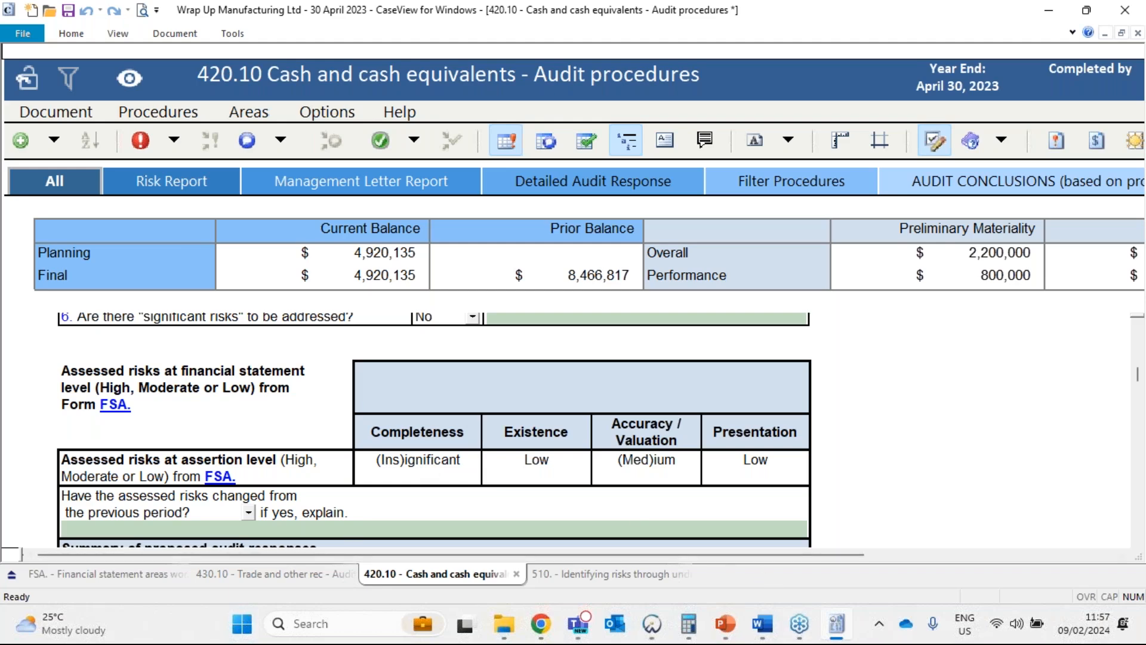
Switch to PowerPoint, enlarge the window to review the "Auditing flow – when are we doing audit work?" slide, and return to CaseView.
left_click(725, 623)
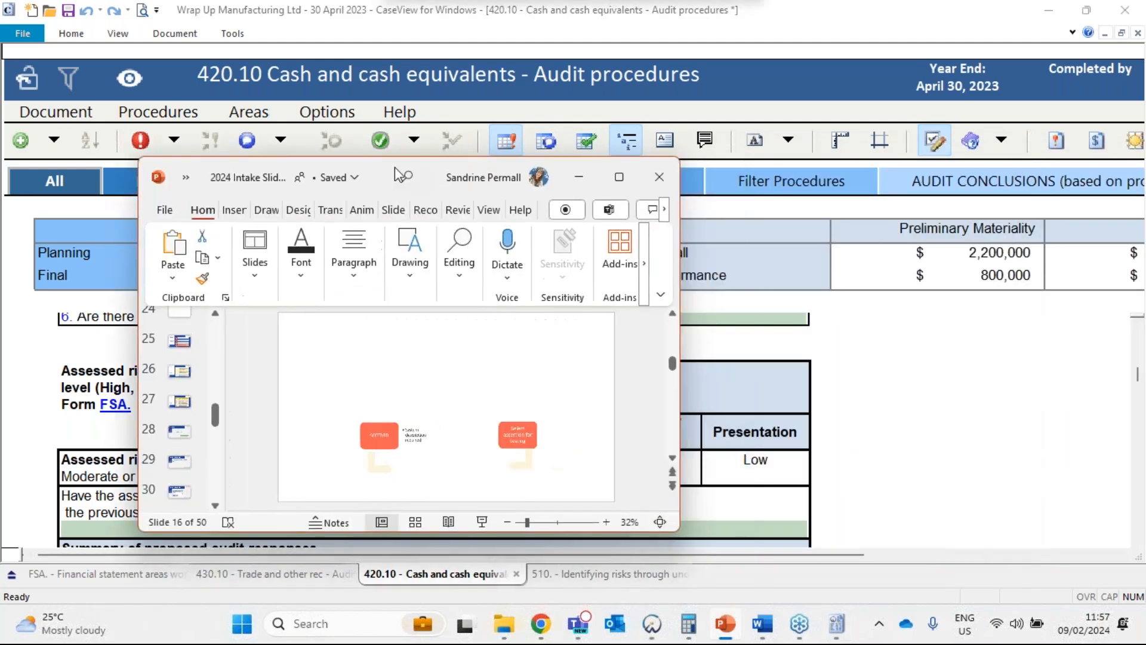
left_click_drag(395, 167, 332, 150)
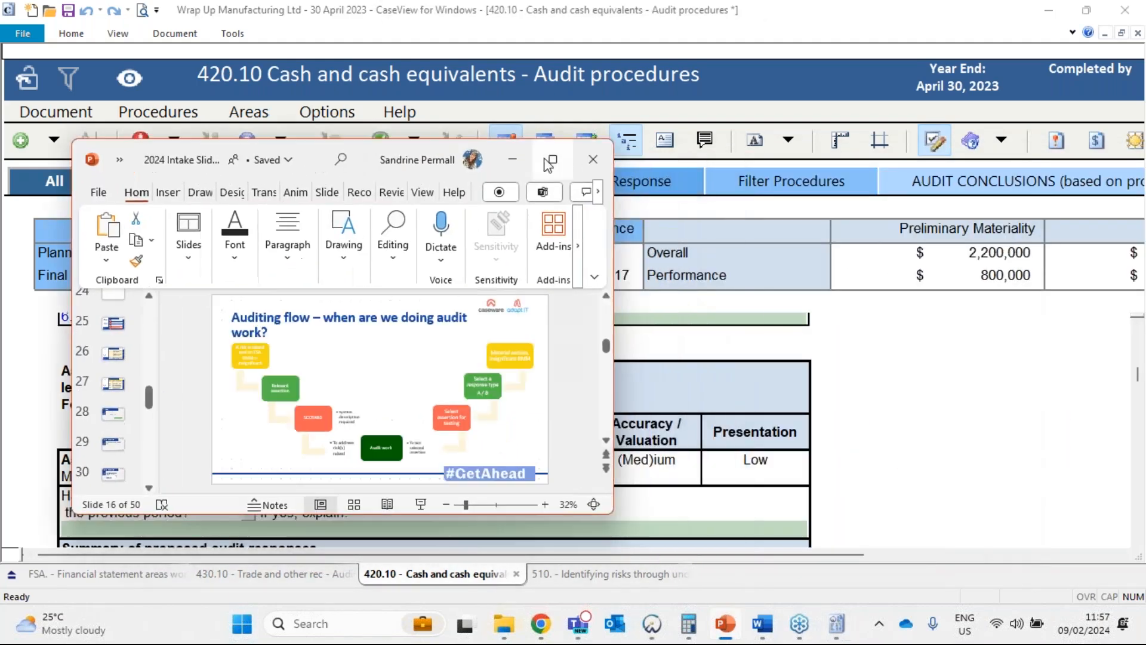
left_click(555, 160)
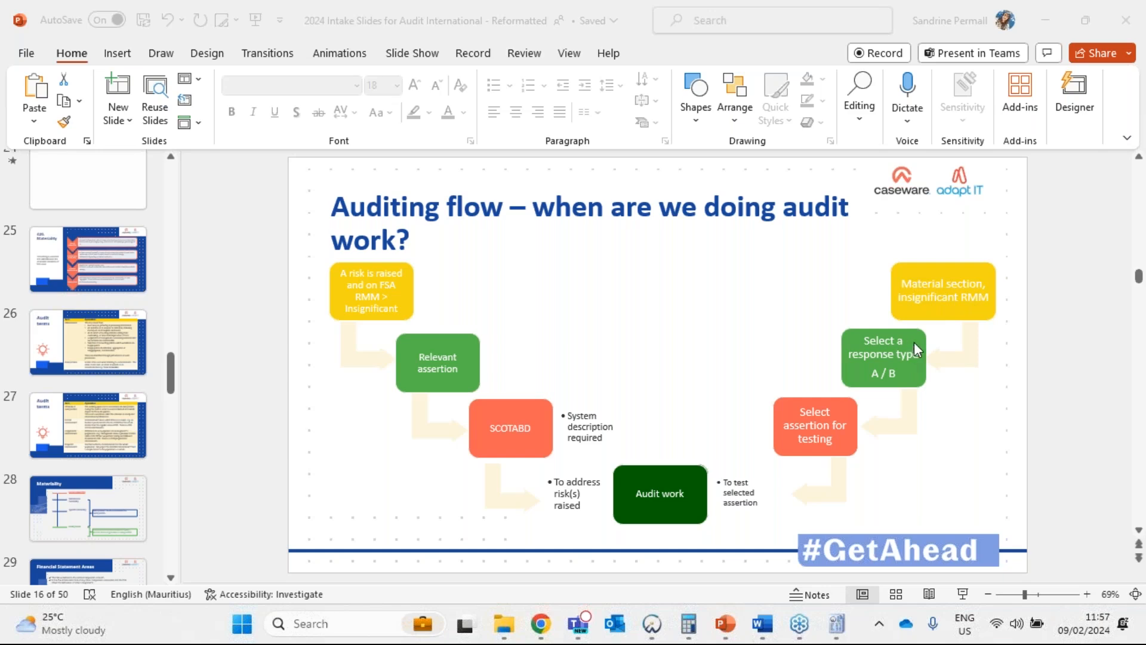
left_click(838, 627)
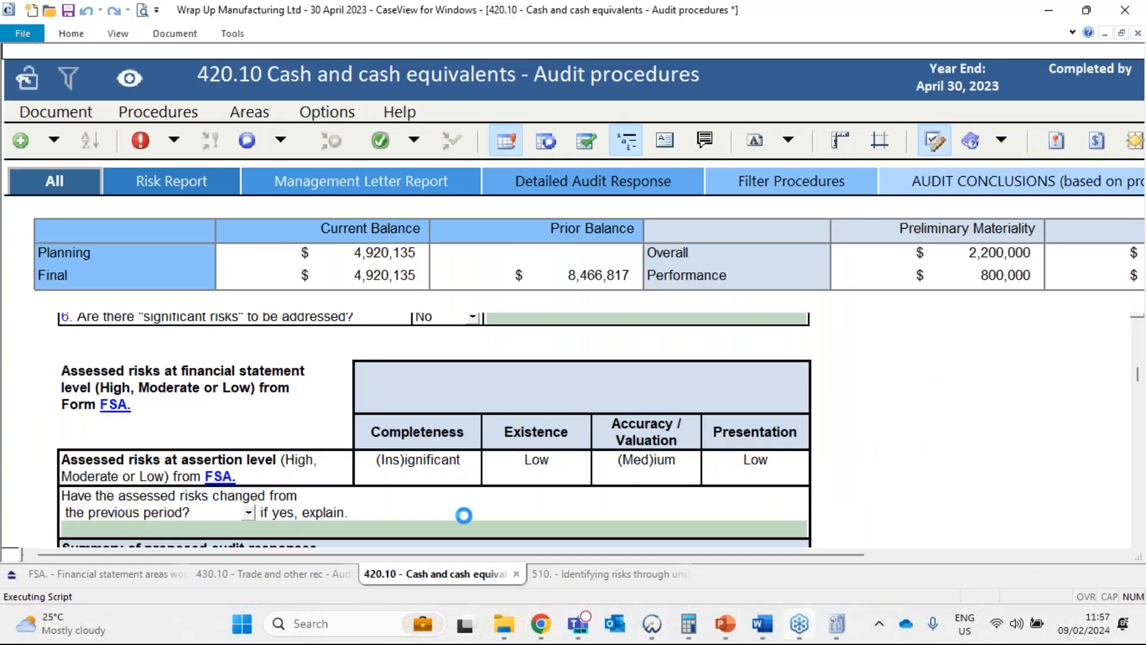
Examine the balance, materiality assessment, RMM and selected responses for the Trade and other receivables assertions on the FSA worksheet.
left_click(370, 418)
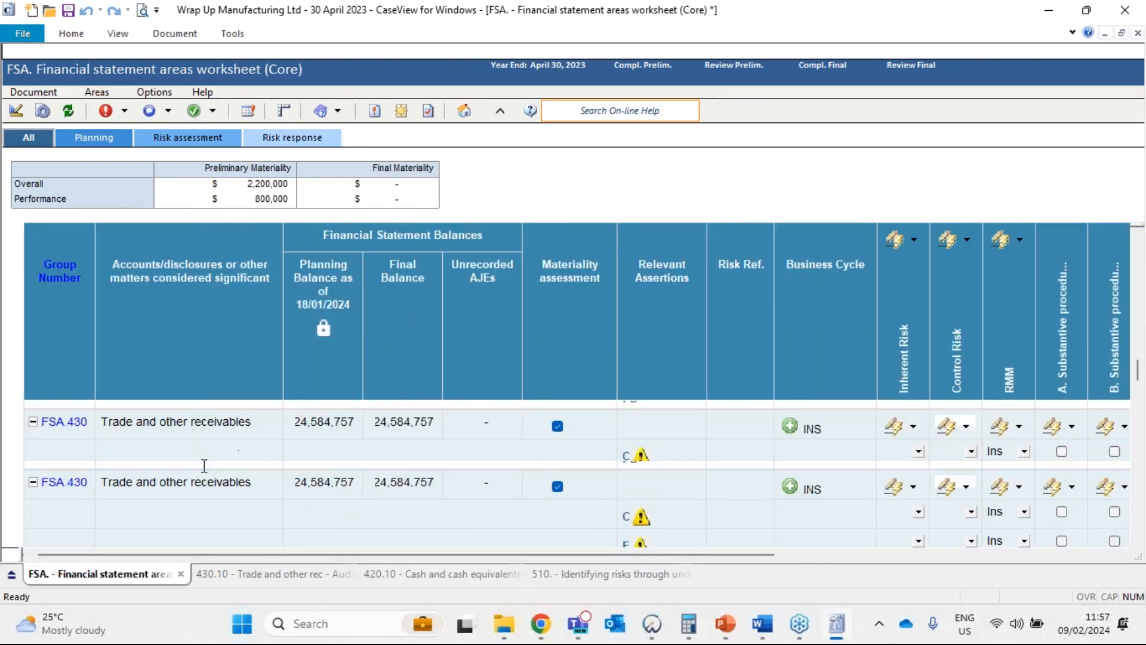
left_click(316, 423)
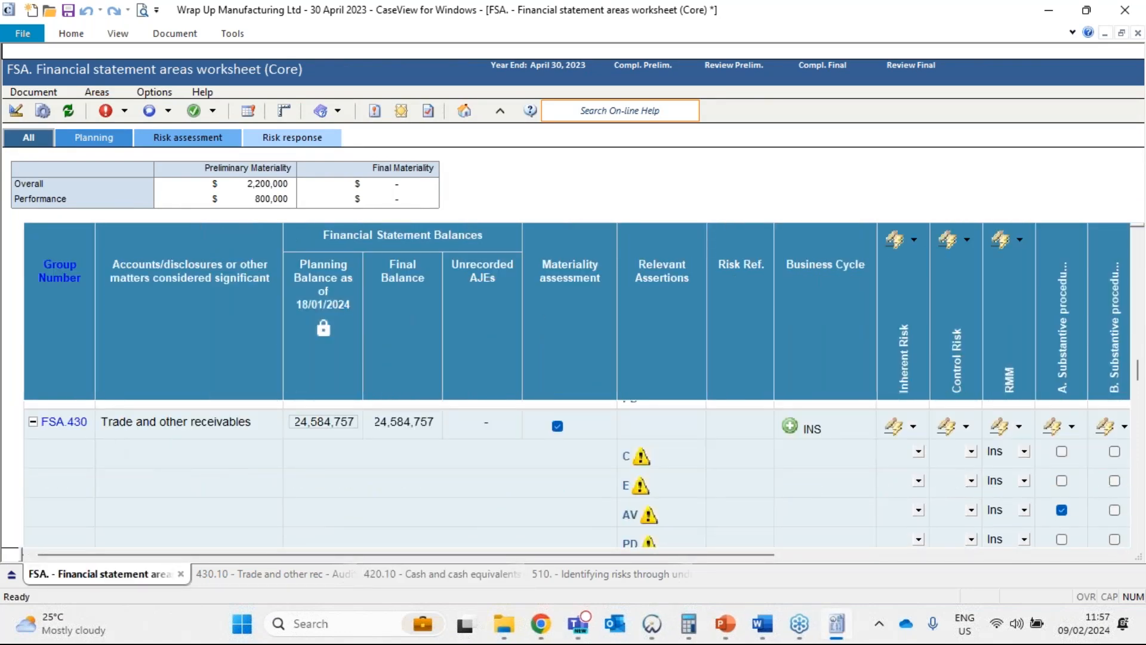
left_click(123, 423)
left_click(320, 423)
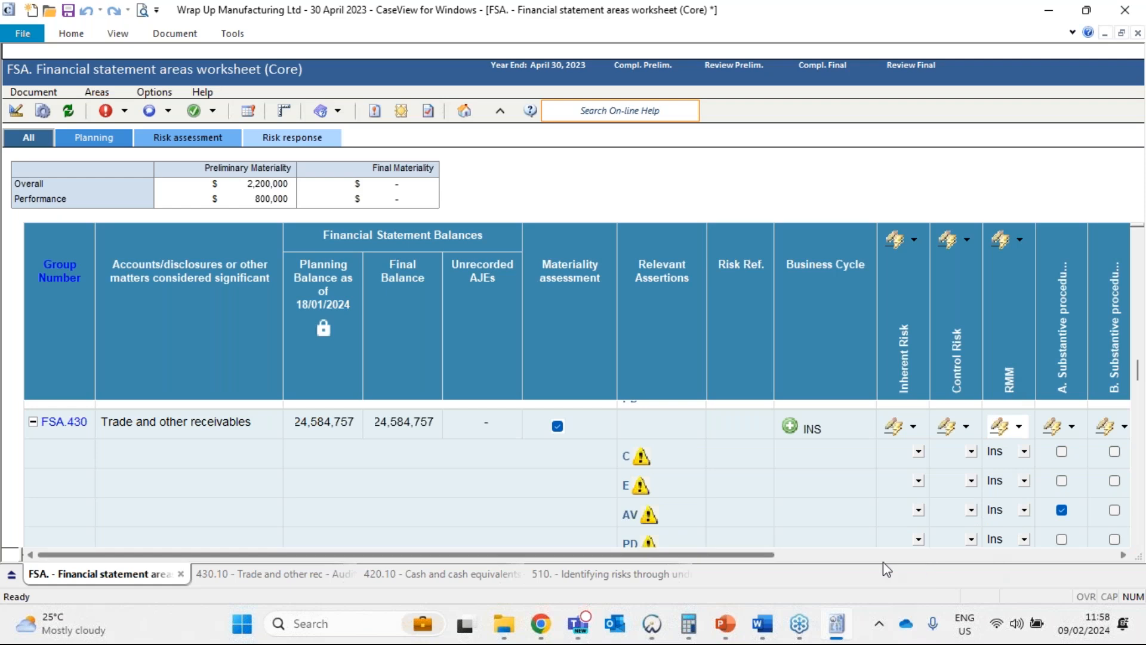
left_click(834, 555)
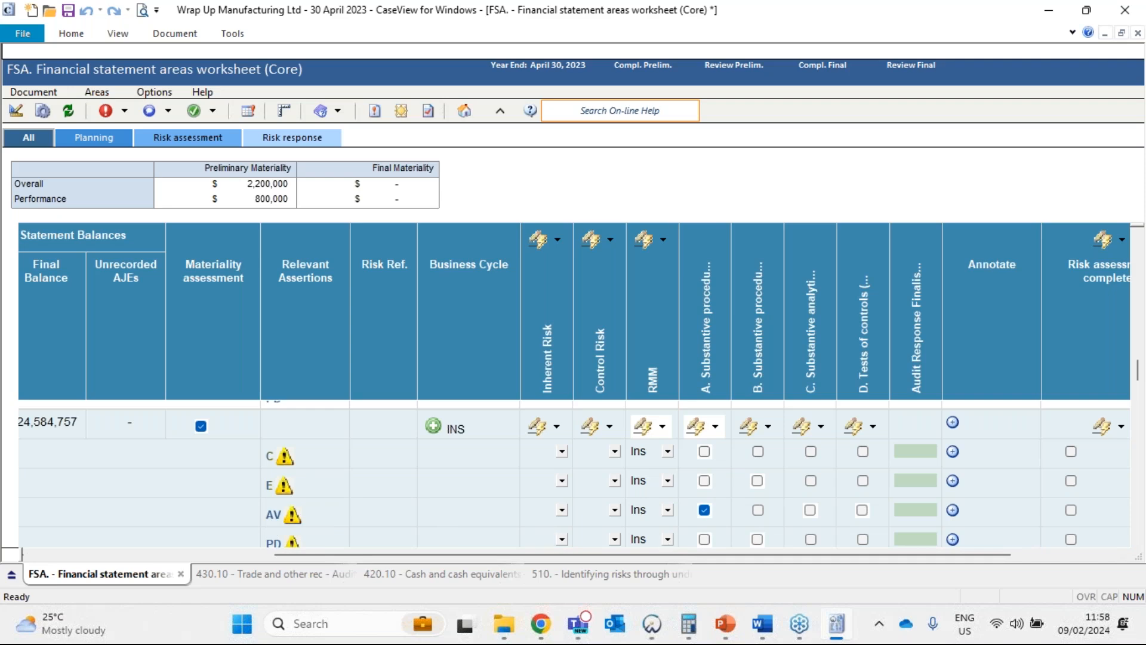
key("alt+Tab")
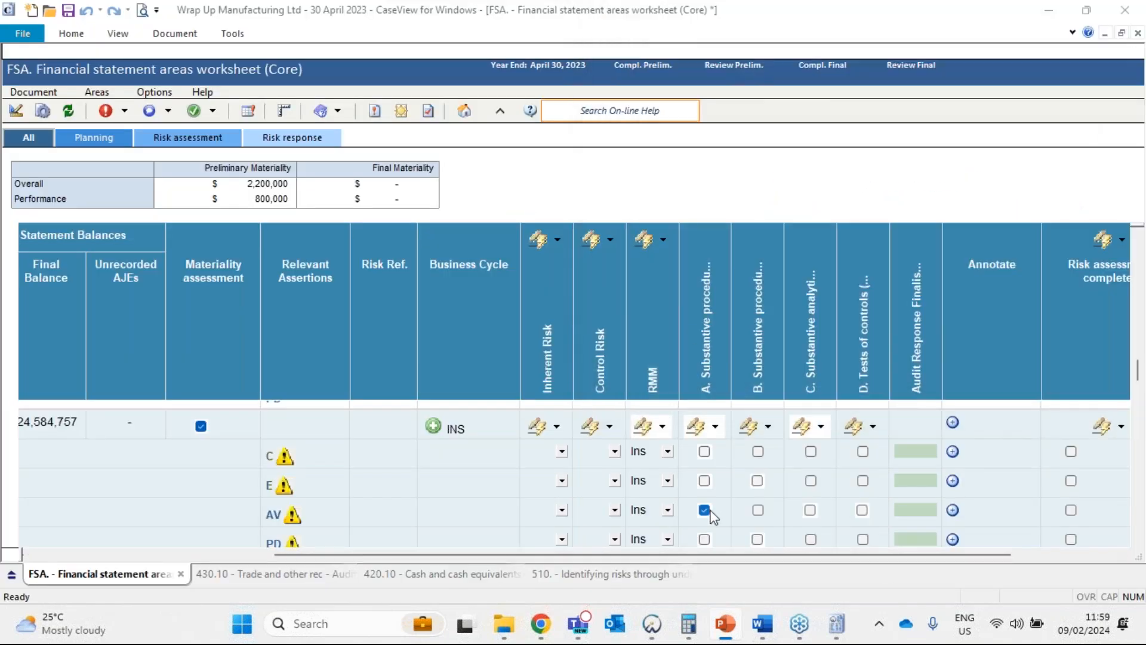
Open 430.10 from the Trade and other receivables working paper reference and examine its balances, assertion-level risks and proposed audit responses.
left_click_drag(719, 557, 824, 557)
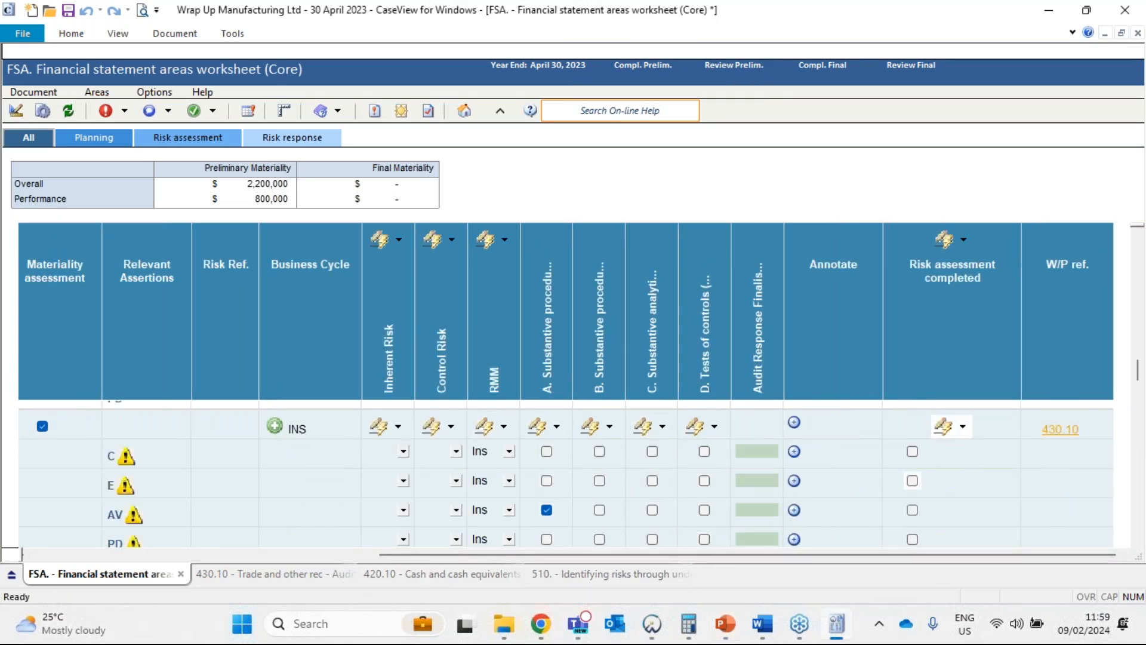
left_click(1061, 428)
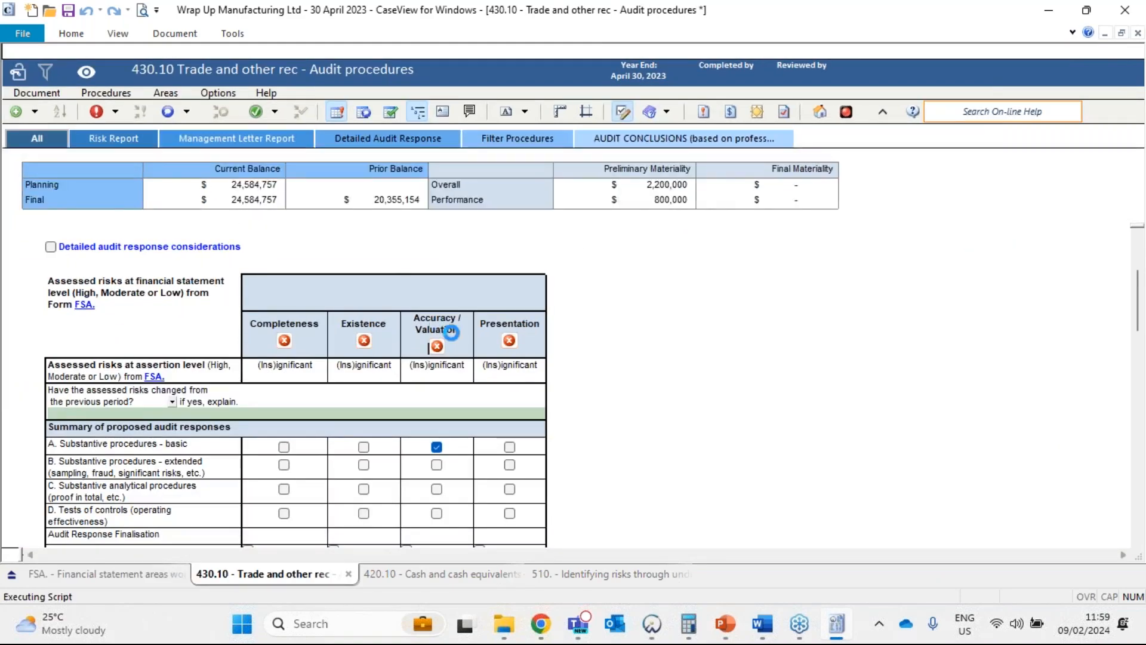
scroll(463, 391, "down", 3)
scroll(463, 391, "down", 12)
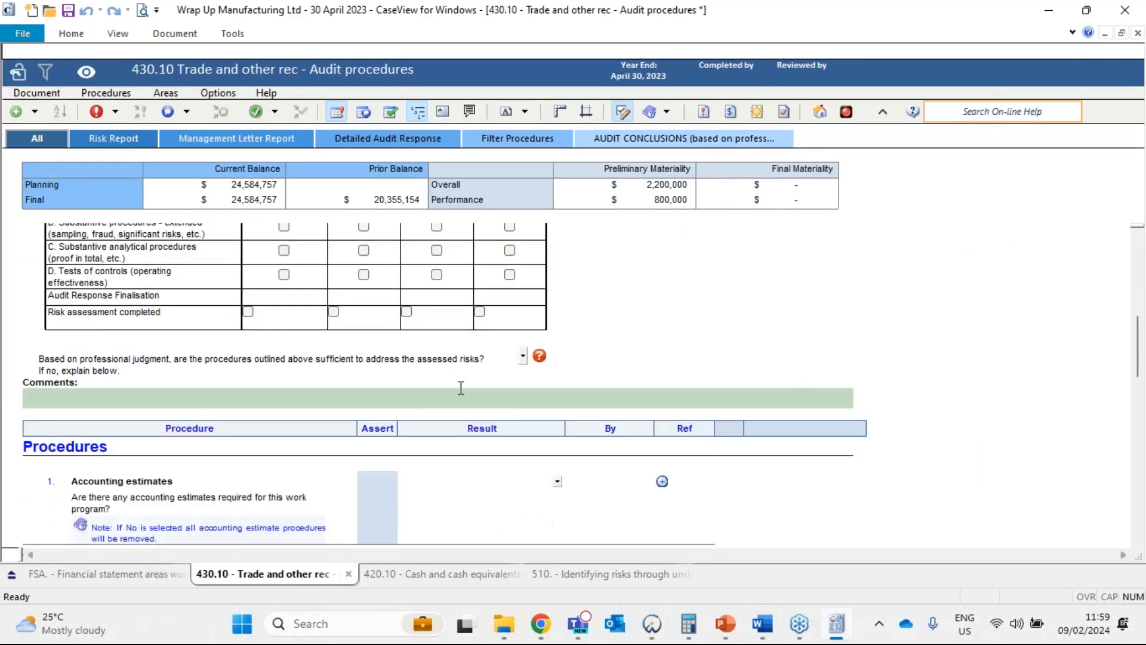
scroll(429, 299, "up", 12)
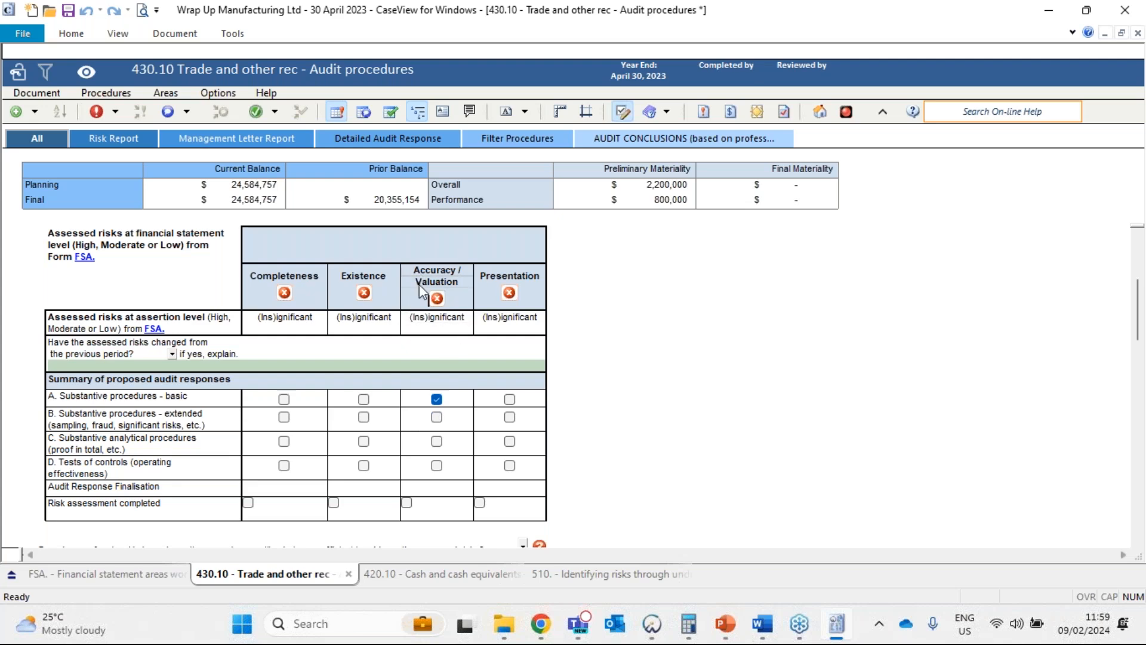
scroll(671, 418, "down", 1)
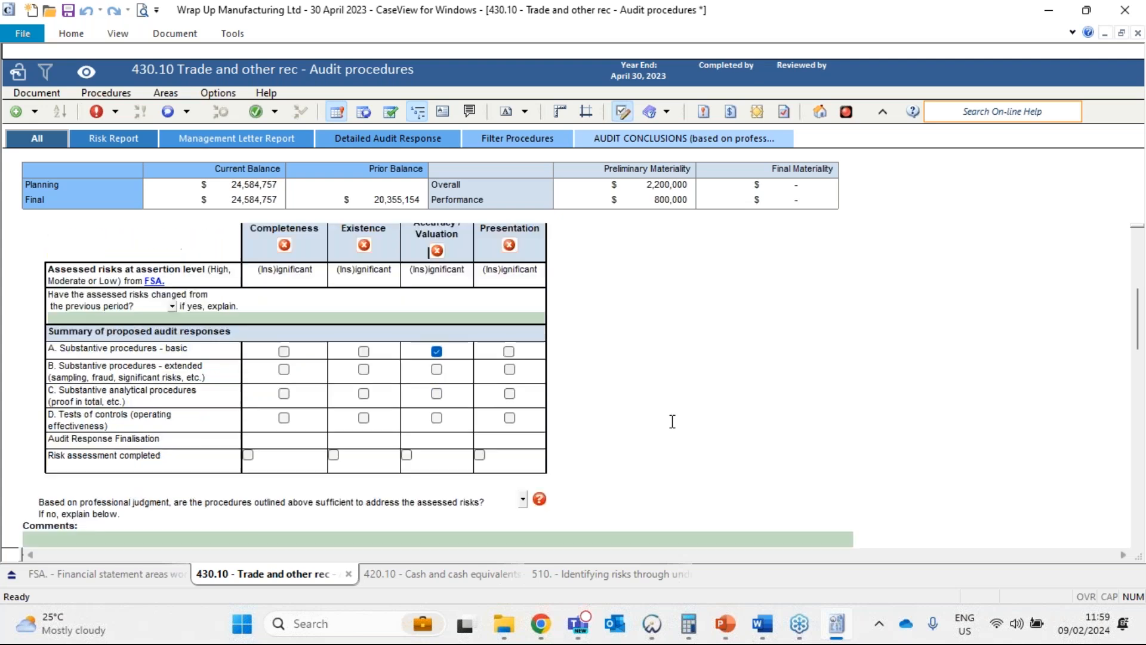
scroll(672, 383, "up", 3)
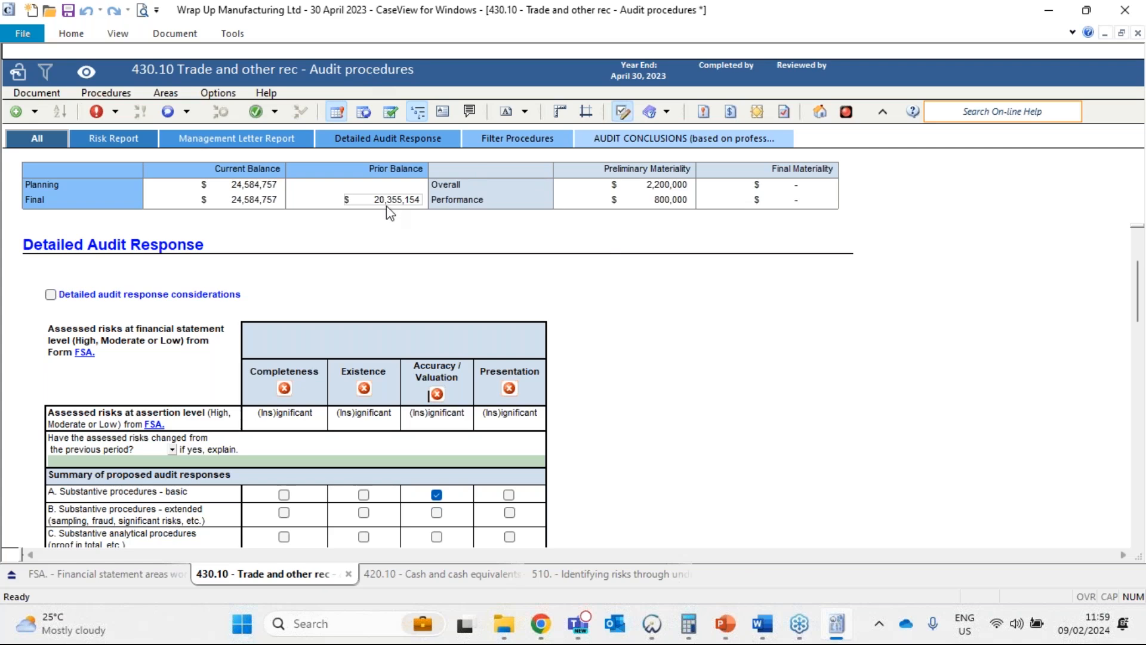
scroll(671, 471, "down", 3)
scroll(672, 471, "down", 15)
scroll(645, 479, "up", 15)
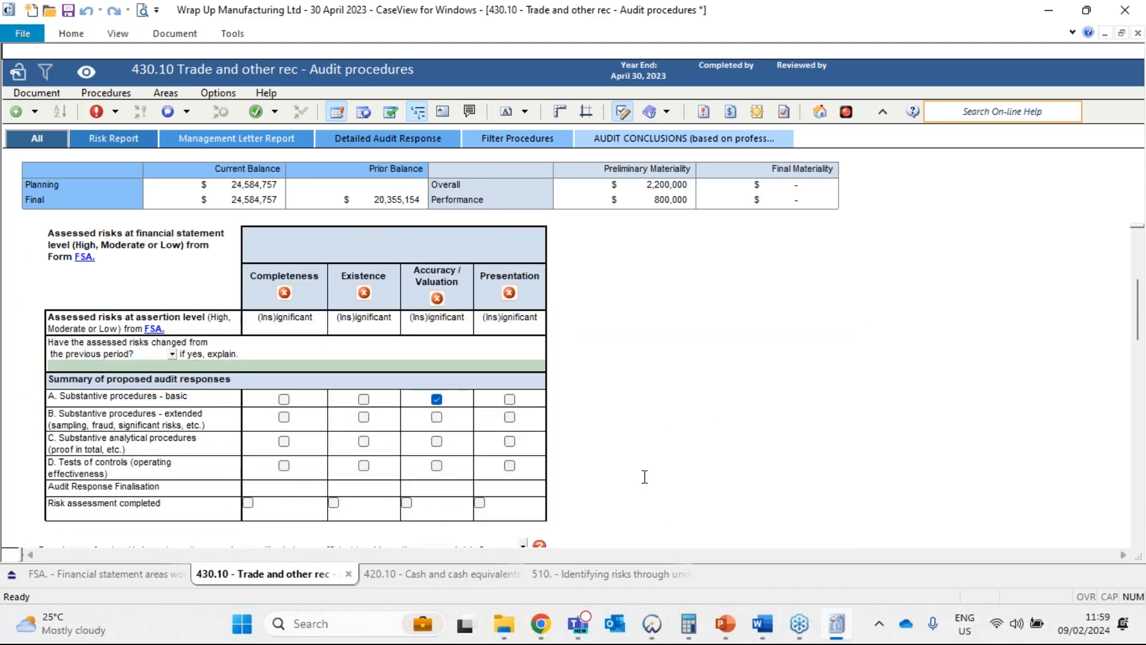
scroll(636, 404, "up", 1)
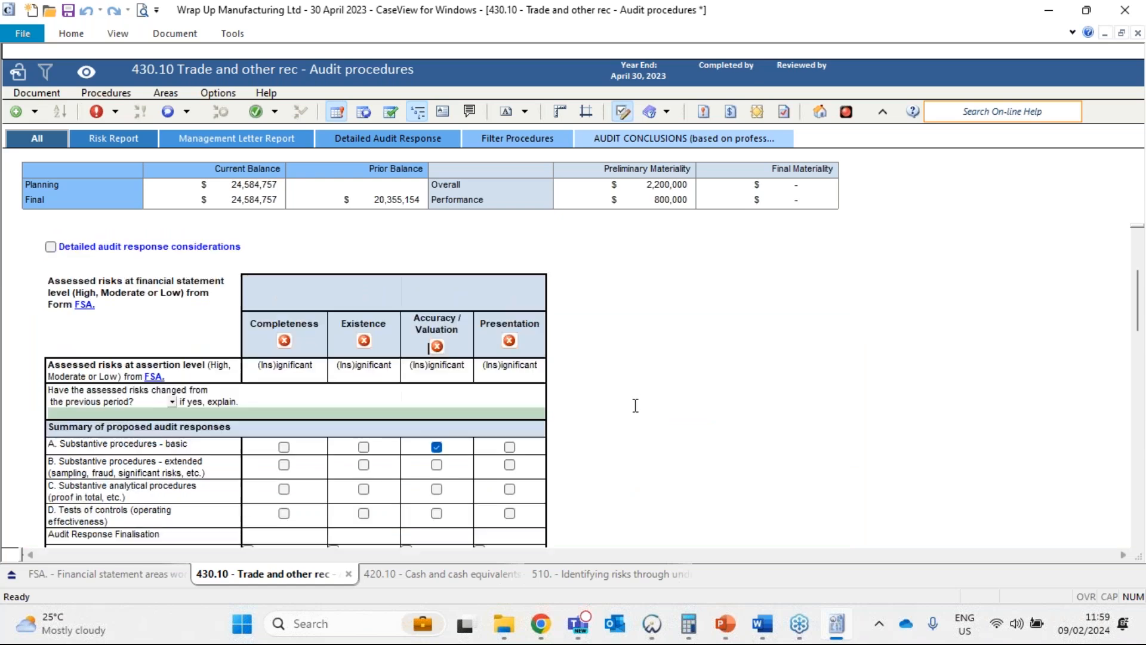
left_click(233, 187)
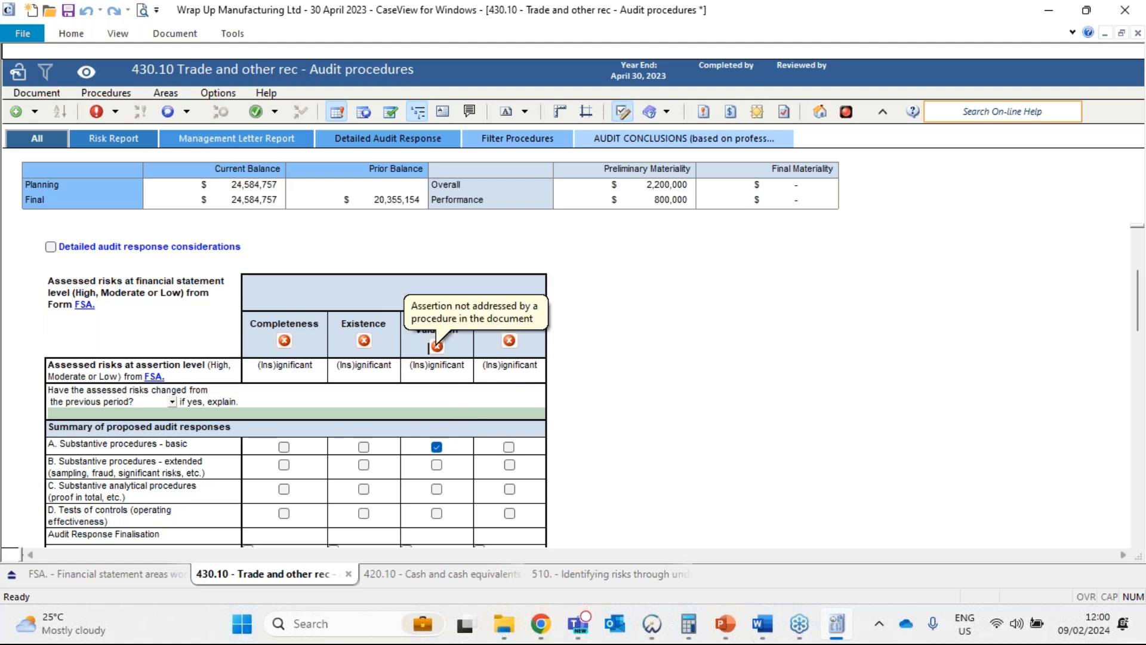
Open the procedure list for the Accuracy / Valuation assertion in 430.10 and preview the Cut-off procedure under Substantive procedures - basic.
left_click(437, 346)
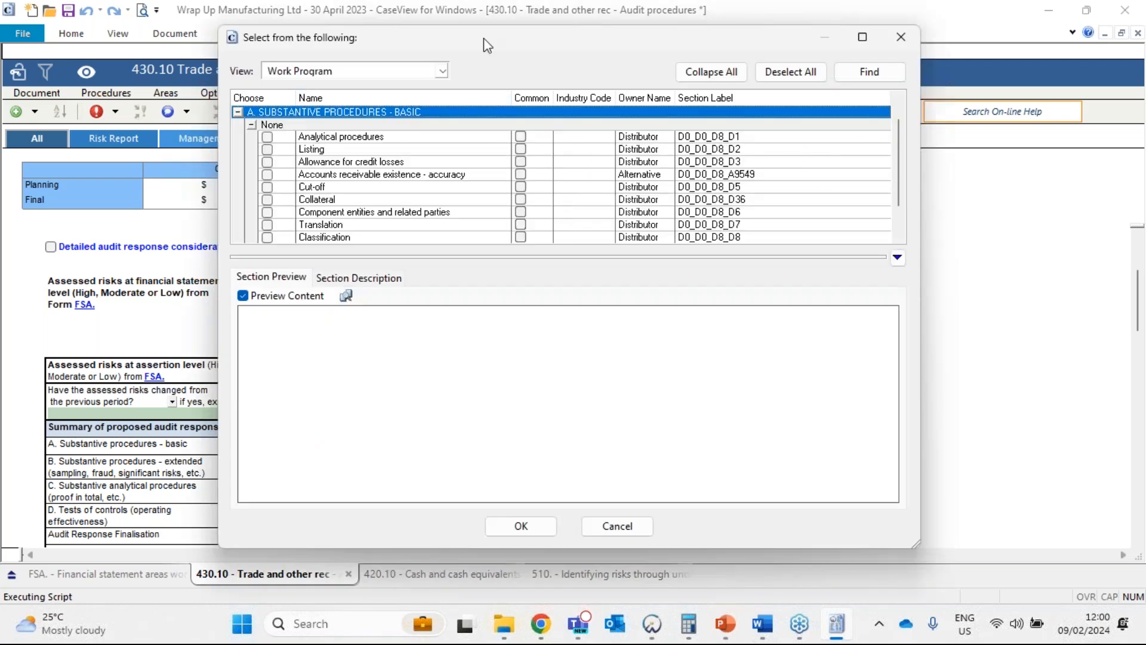
left_click_drag(483, 37, 752, 63)
scroll(597, 179, "down", 1)
scroll(597, 197, "up", 1)
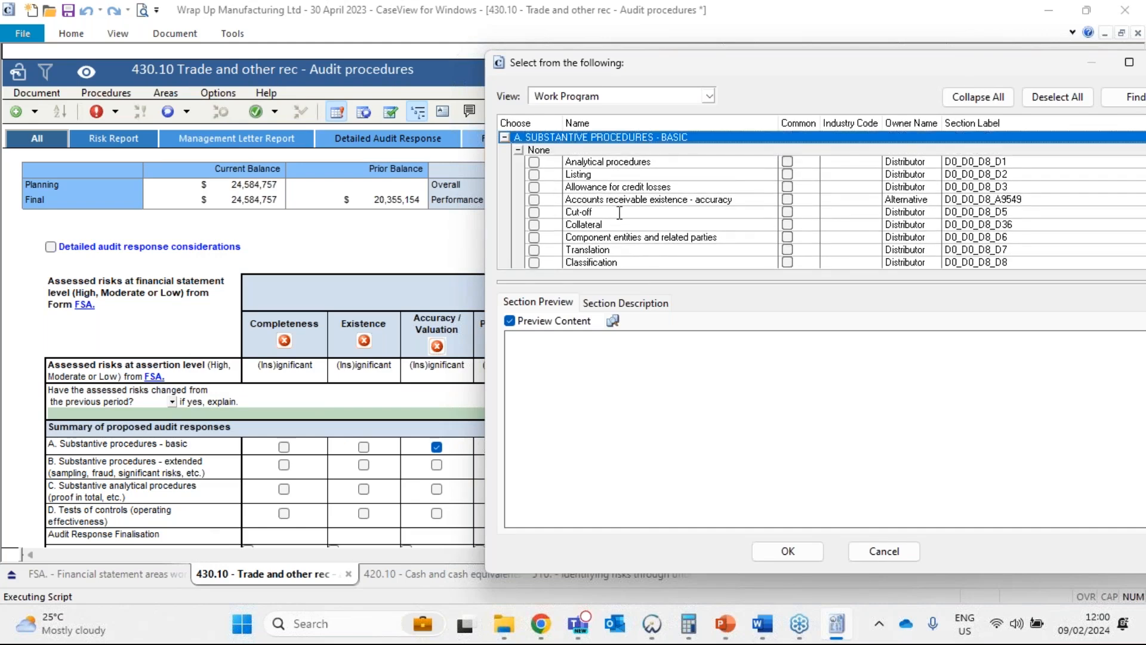
left_click(566, 212)
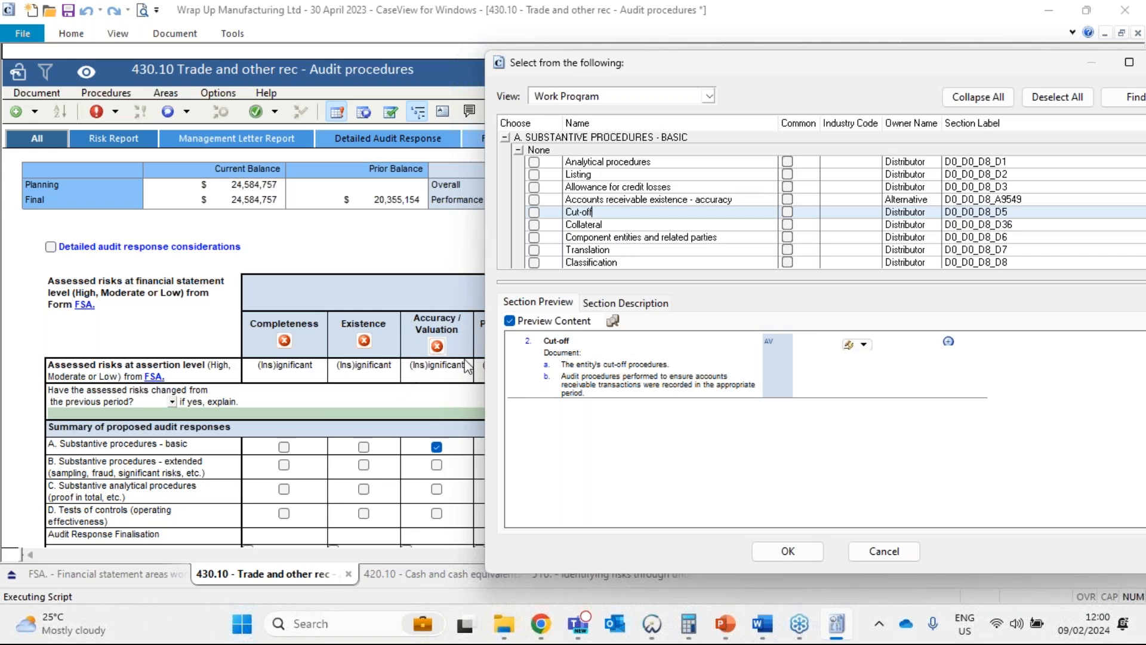
Mark the Cut-off procedure for inclusion and close the procedure list without adding it.
left_click(535, 213)
left_click_drag(908, 67, 693, 72)
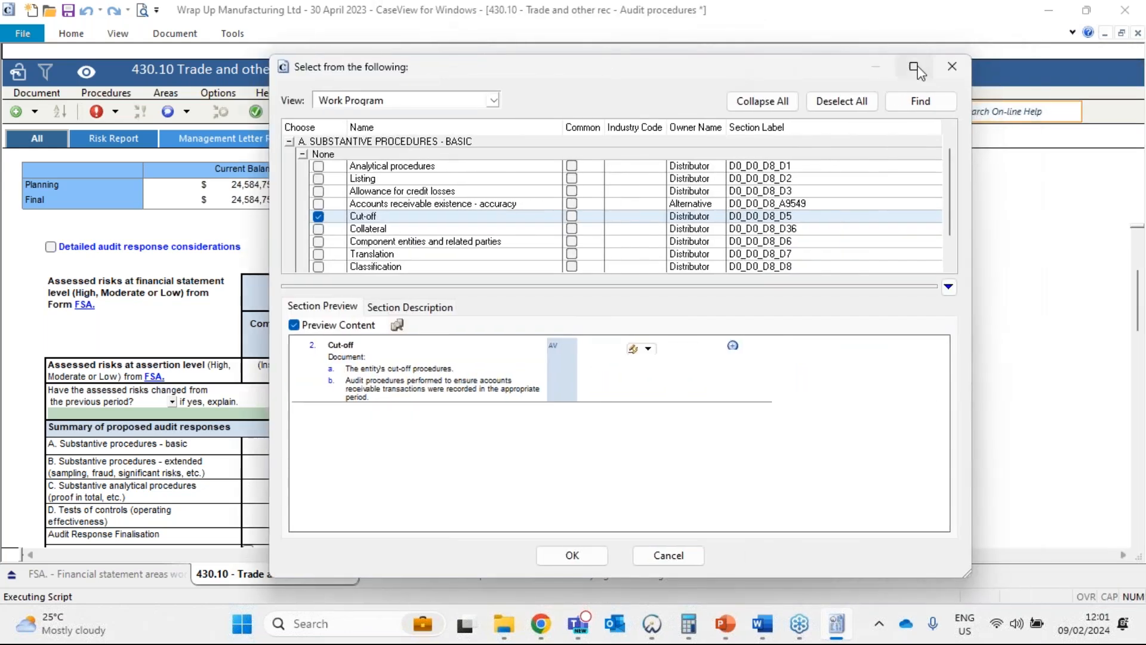
left_click(952, 69)
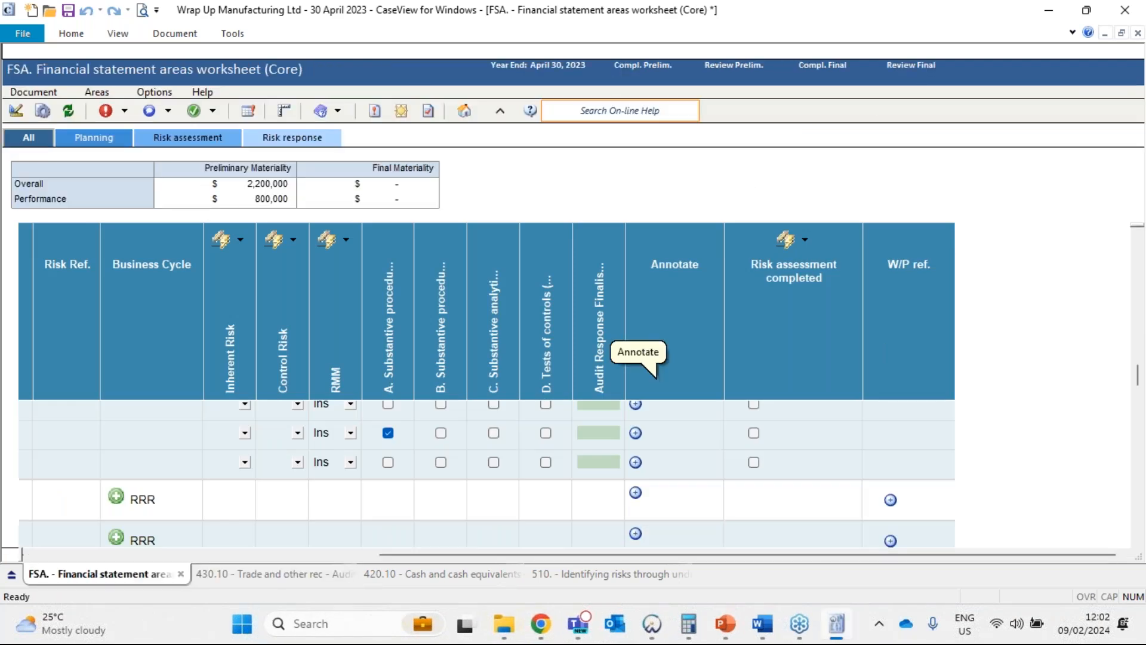
Show the Trade and other receivables row on the FSA worksheet, from its materiality assessment to its RMM and response columns.
left_click_drag(578, 555, 289, 567)
scroll(250, 479, "up", 1)
scroll(250, 478, "up", 1)
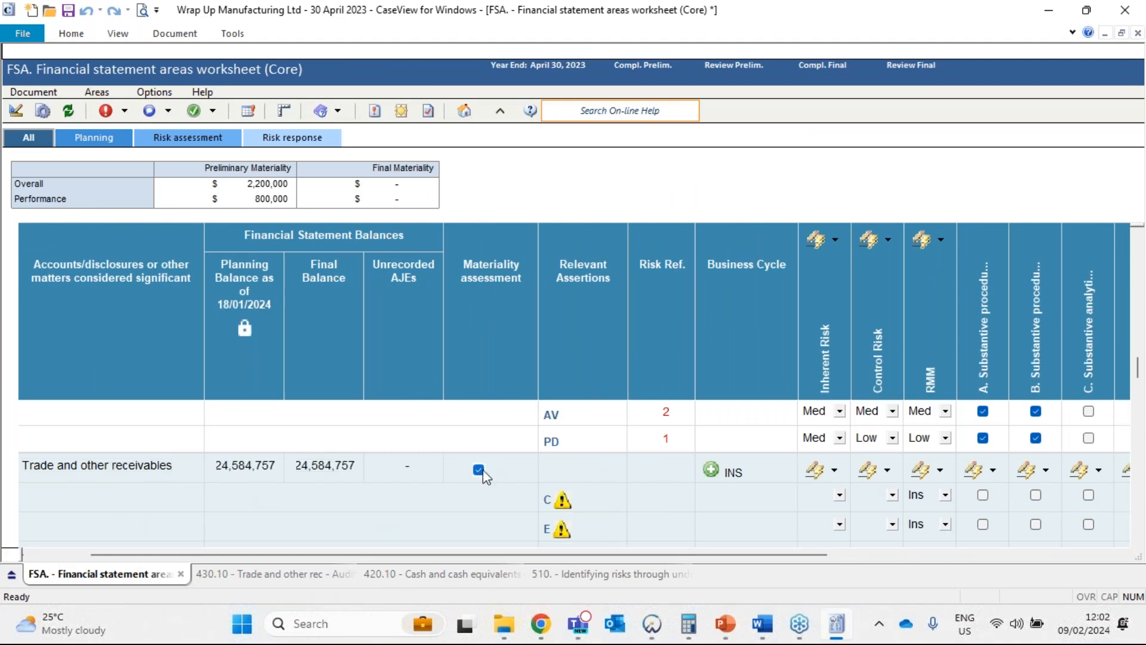
mouse_move(487, 477)
left_click_drag(509, 555, 667, 558)
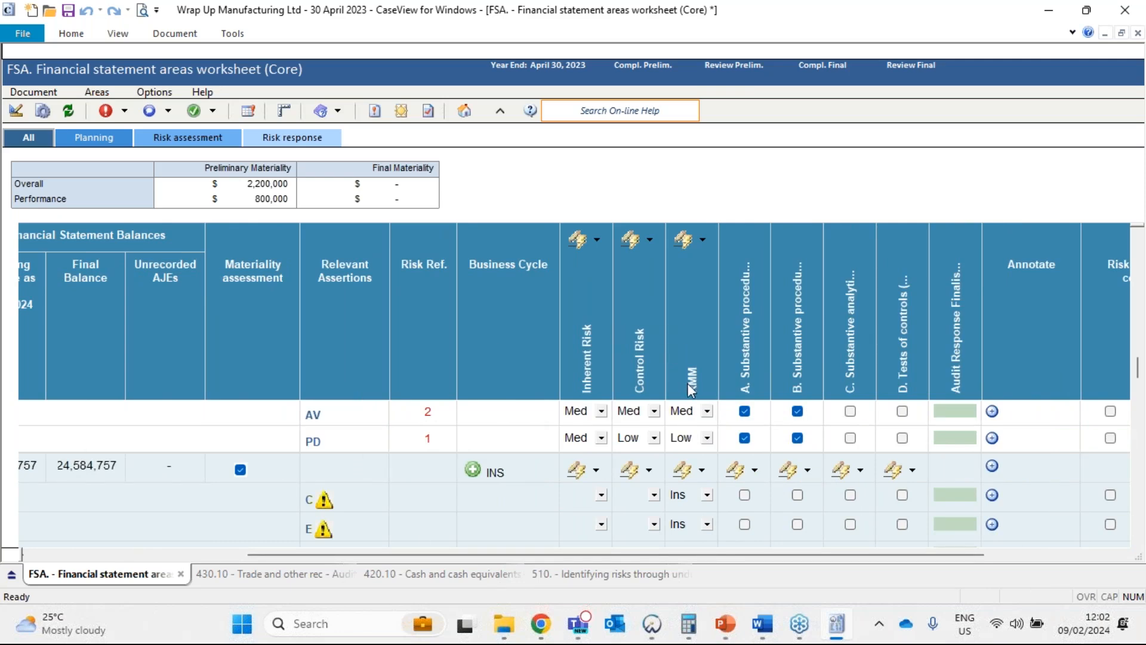
Inspect the inherent risk, control risk and available RMM ratings for the Existence assertion of Cash and cash equivalents, keeping the rating as it is.
scroll(692, 477, "down", 2)
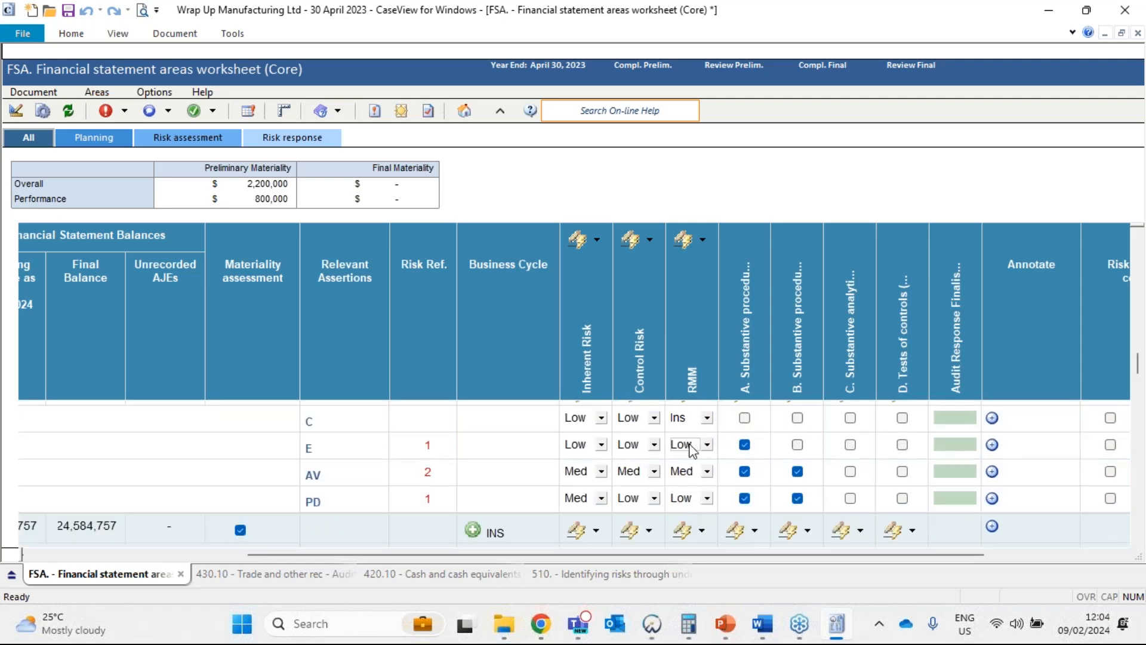
left_click(579, 449)
left_click(634, 449)
left_click(681, 449)
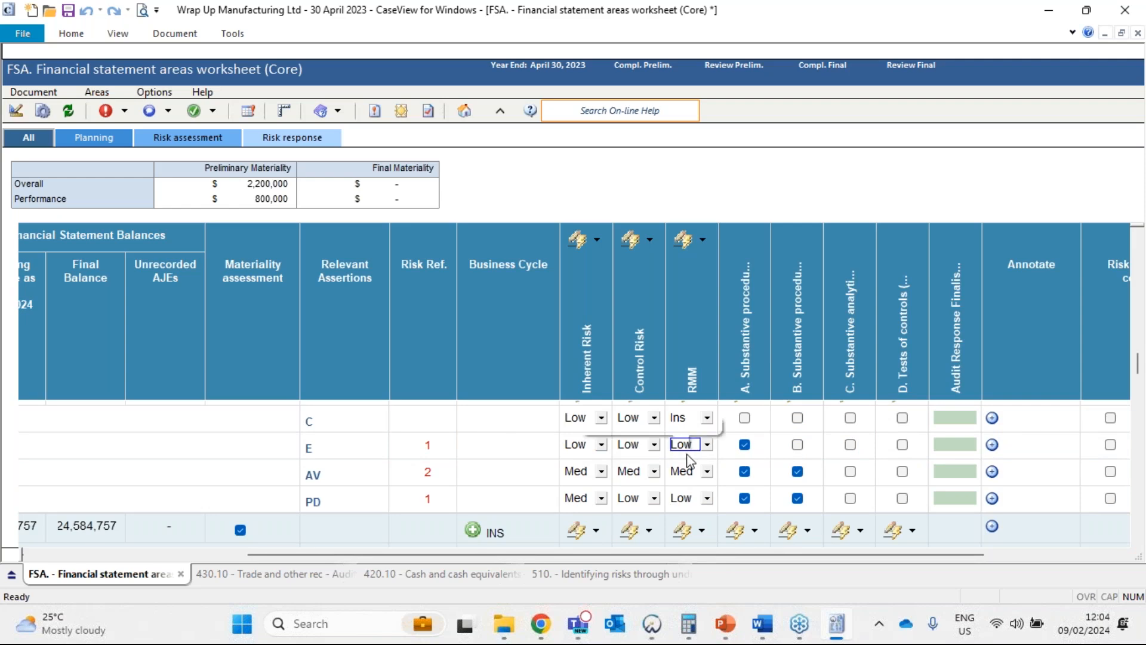
left_click(708, 444)
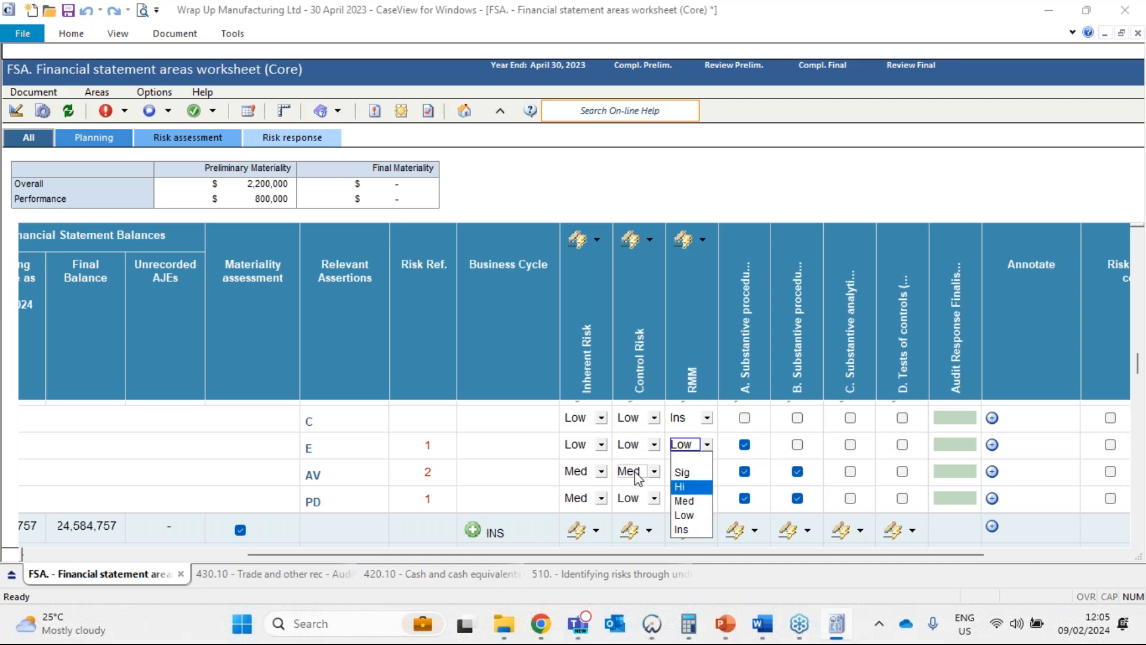
left_click(530, 511)
Switch from the FSA worksheet to the PowerPoint presentation.
left_click(724, 624)
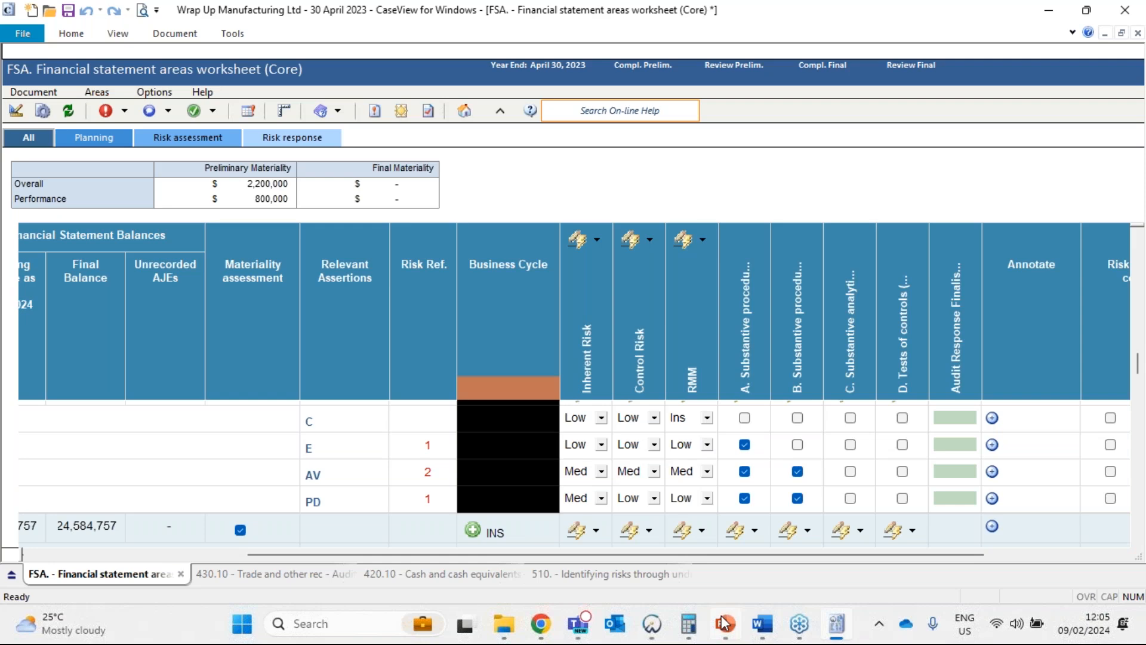
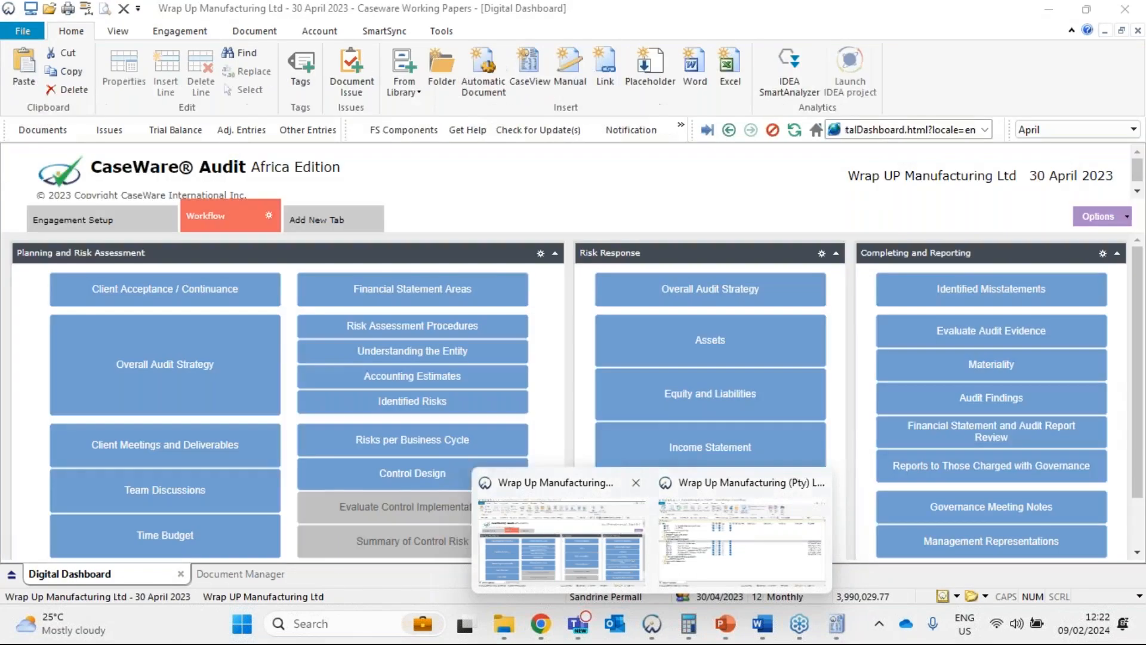
Switch to the Wrap Up Manufacturing Ltd file in Caseware Working Papers and close its Digital Dashboard.
left_click(478, 537)
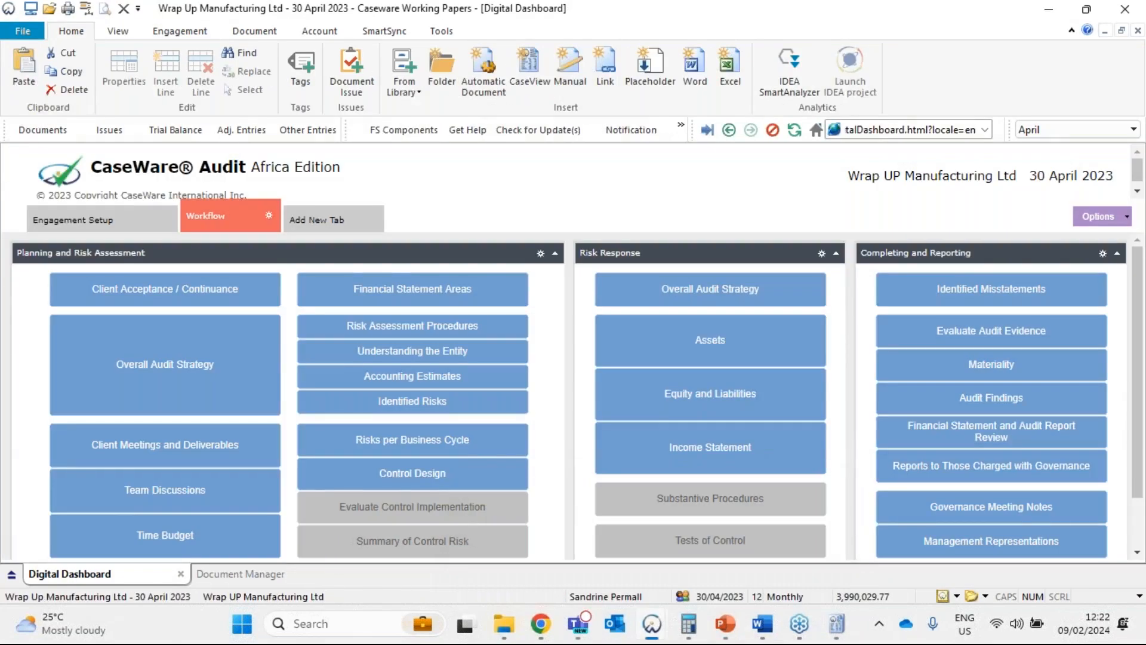
left_click(181, 574)
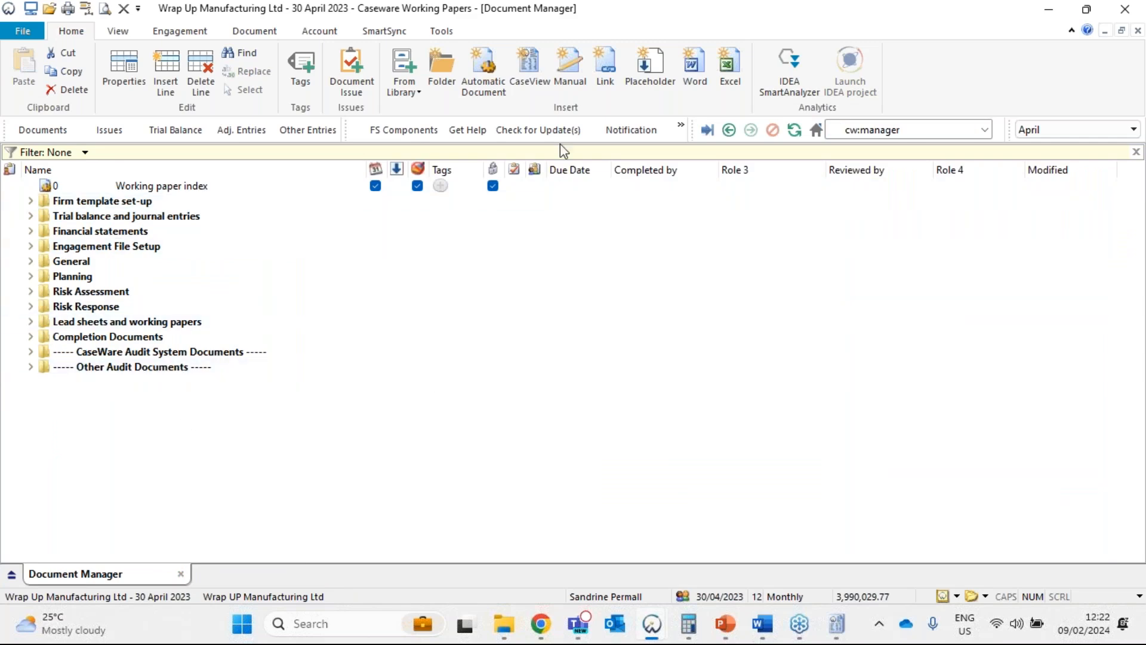
Reapply the Audit International Workflow 6.0 layout template to the file and show the Engagement Setup page of the Digital Dashboard.
left_click(445, 34)
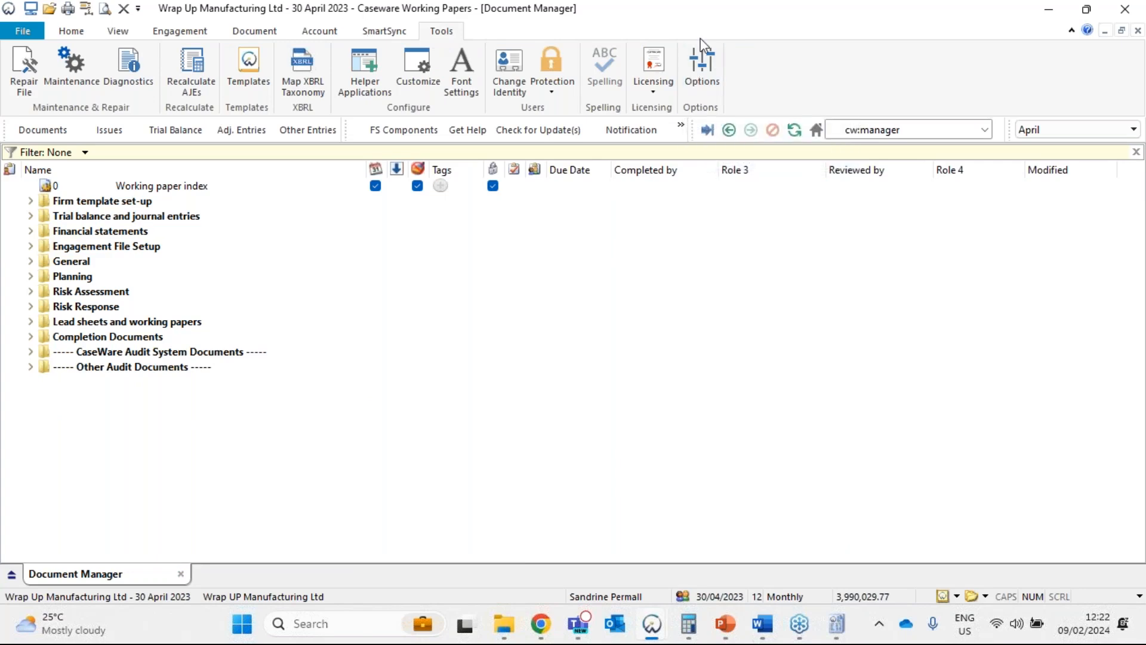
left_click(697, 70)
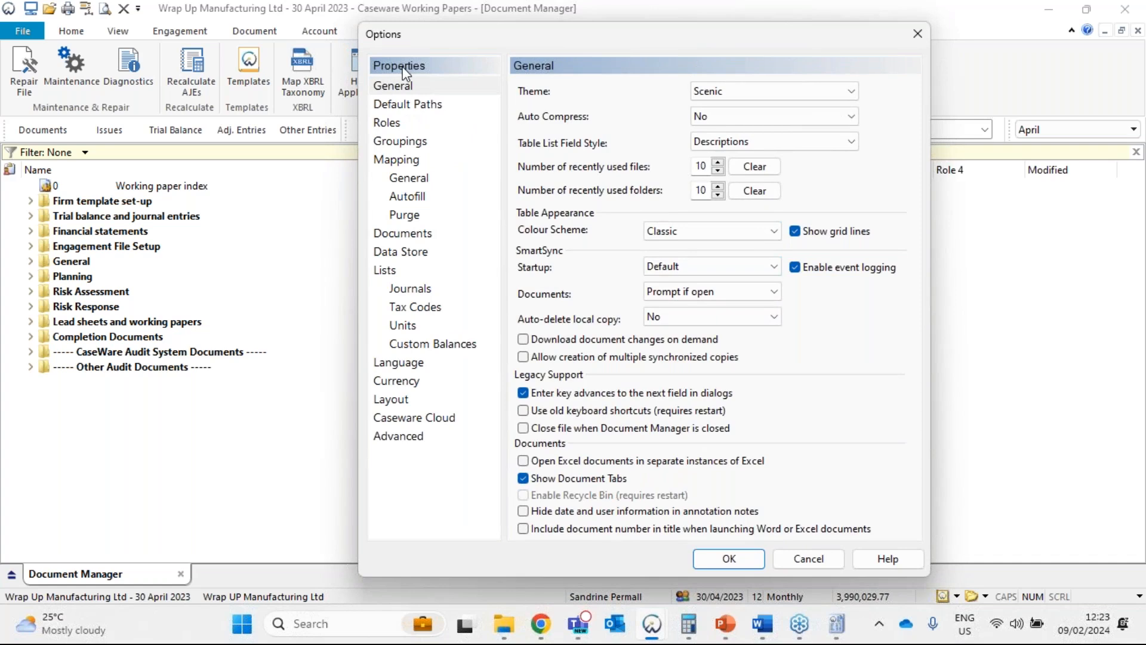
left_click(390, 404)
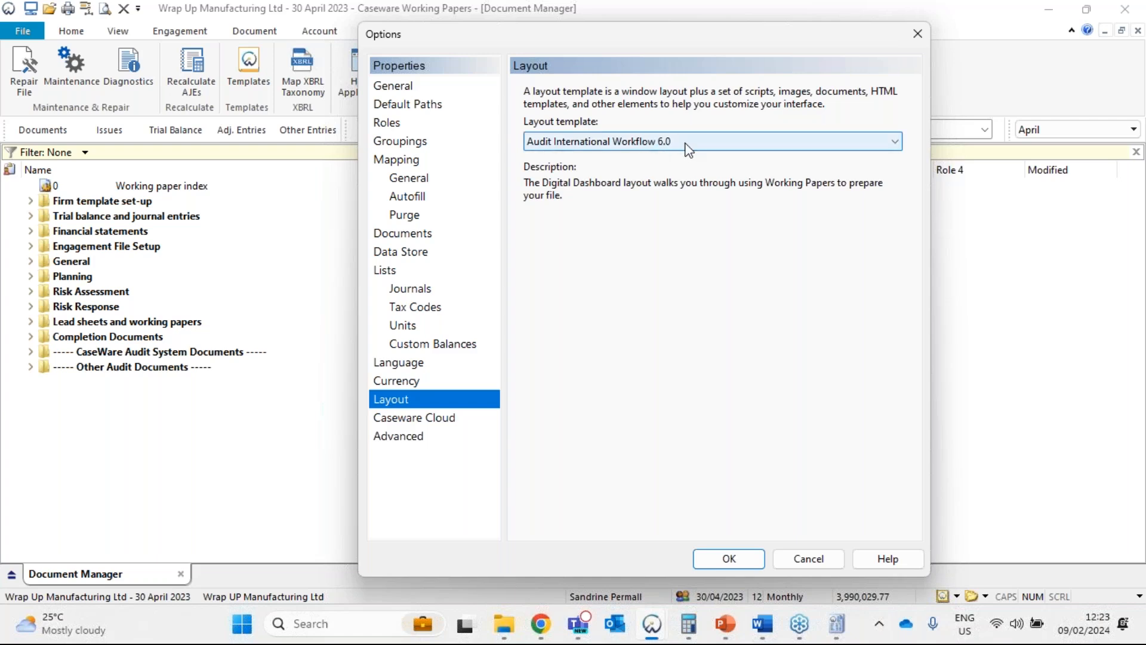
left_click(731, 559)
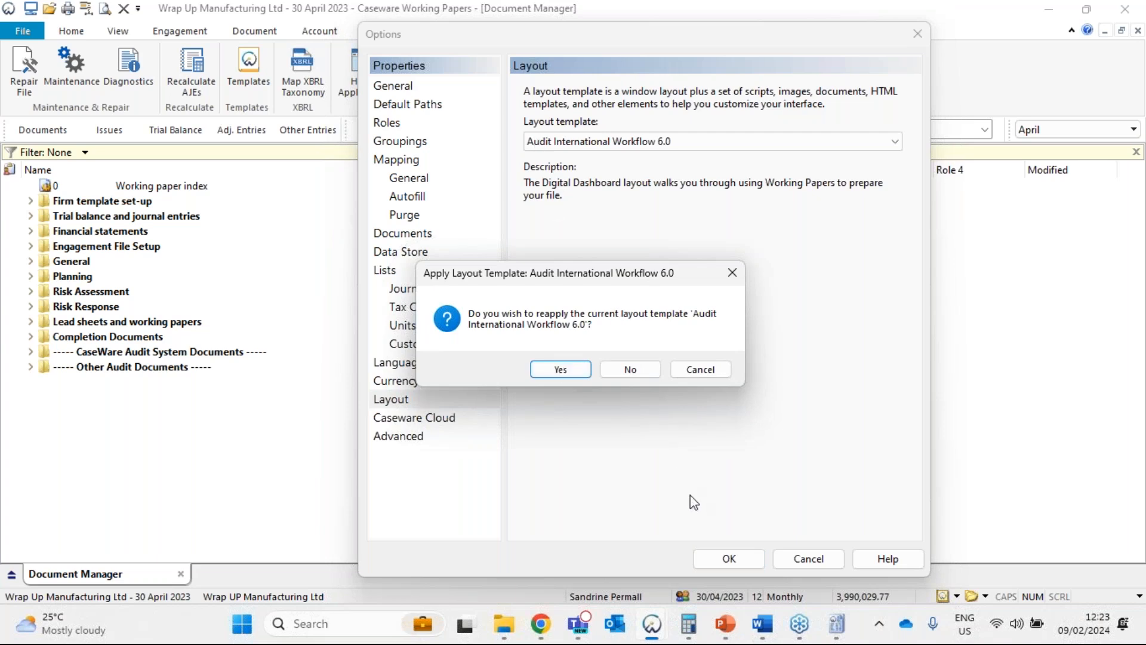
left_click(561, 369)
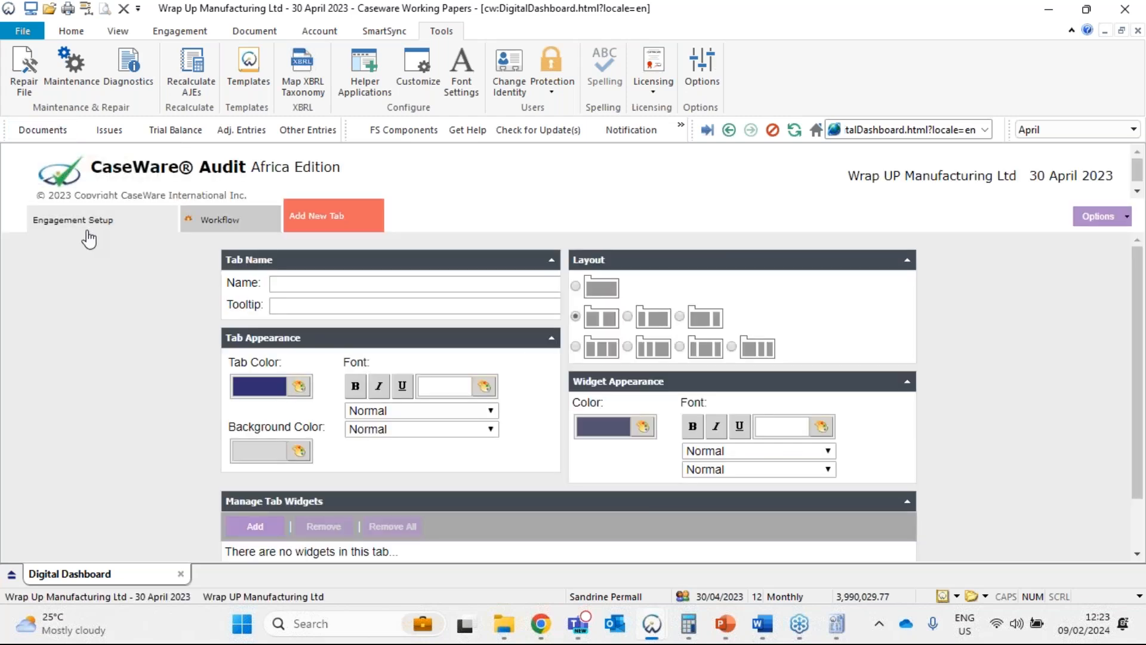
left_click(110, 224)
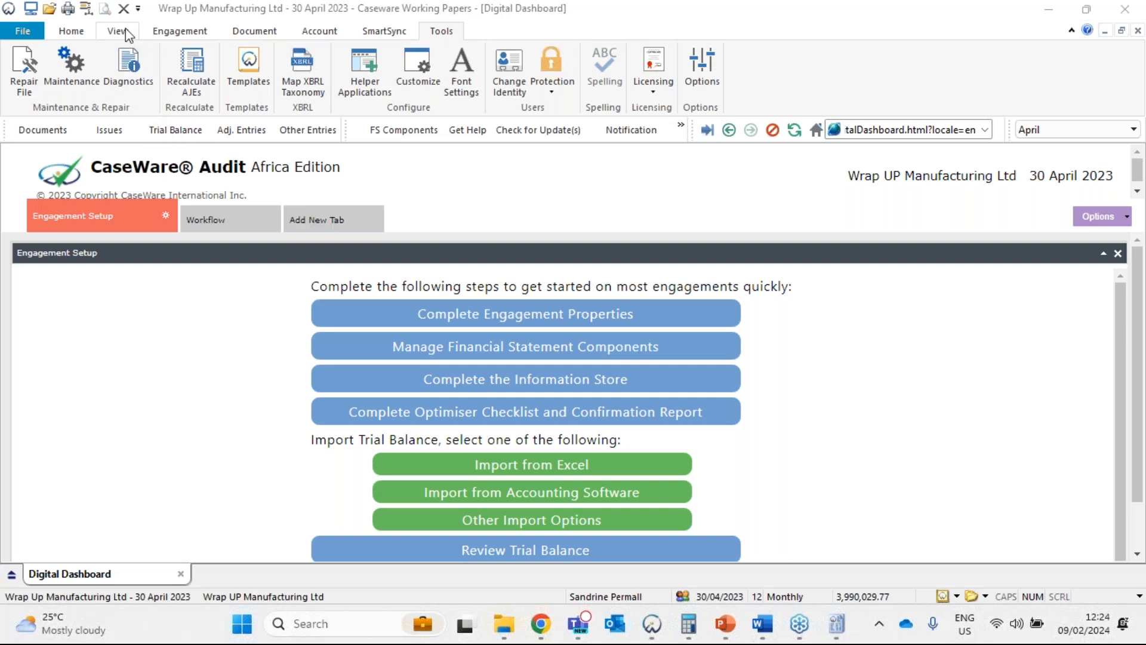
Inspect the Operating Name in the engagement properties and close them without changing anything.
left_click(190, 31)
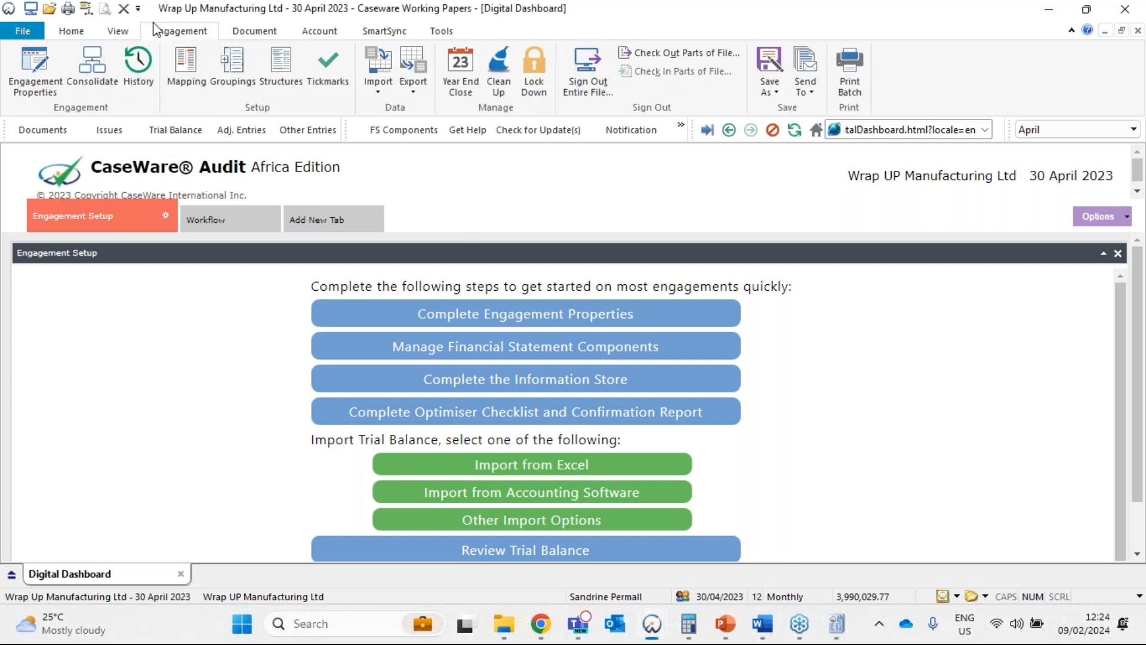
left_click(19, 76)
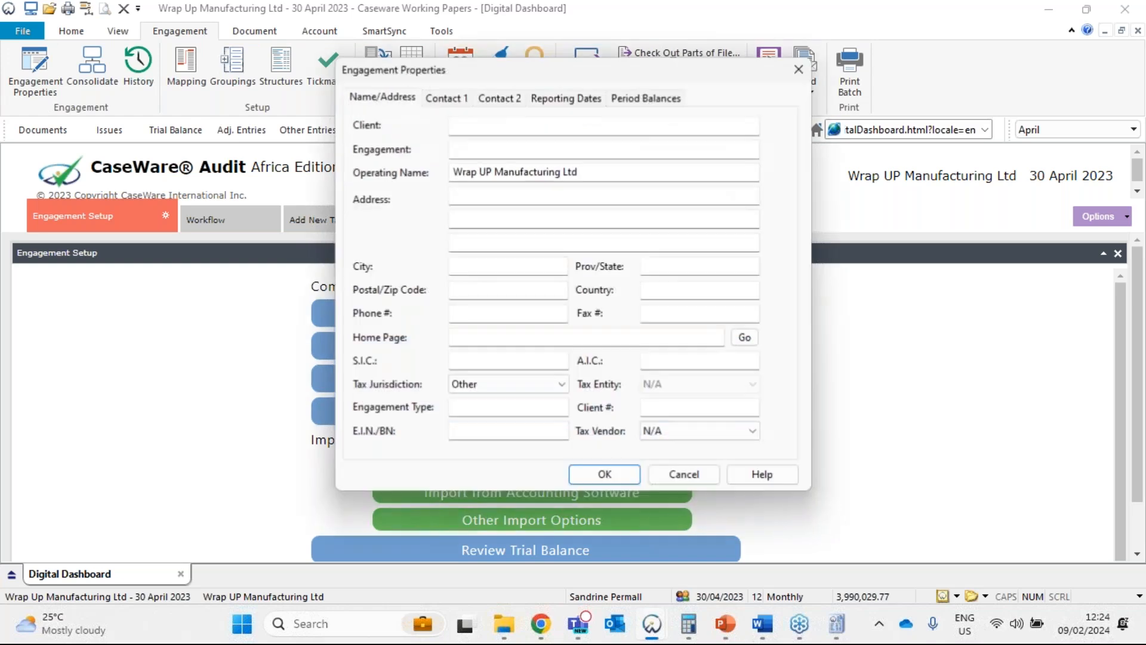
left_click(634, 169)
left_click_drag(634, 170, 404, 170)
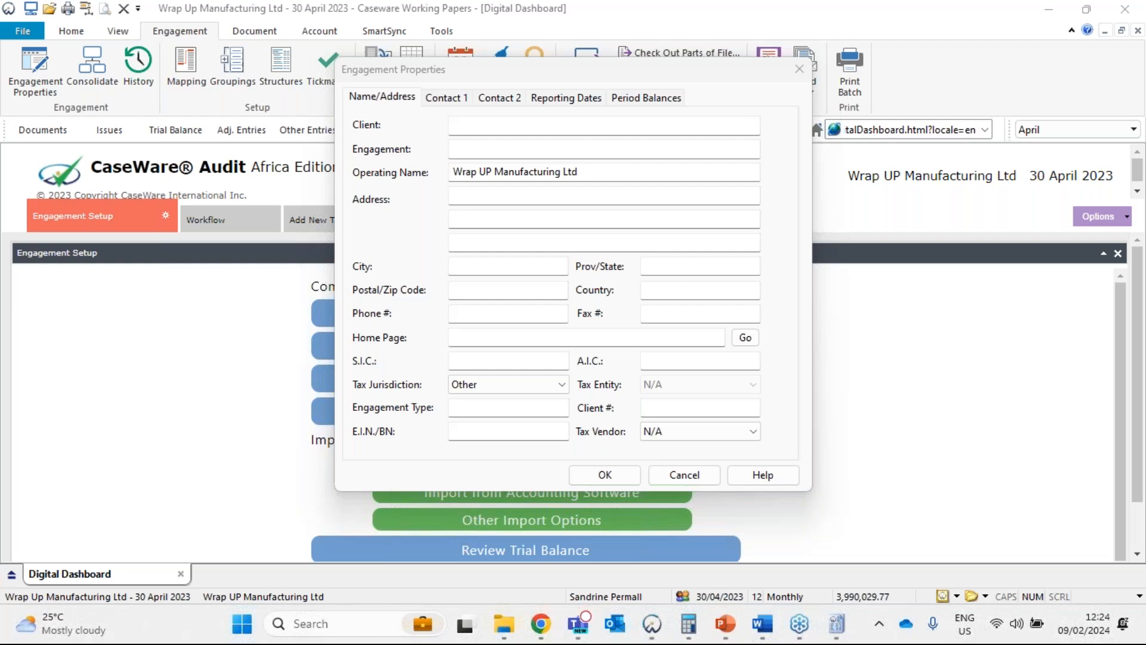
left_click(800, 69)
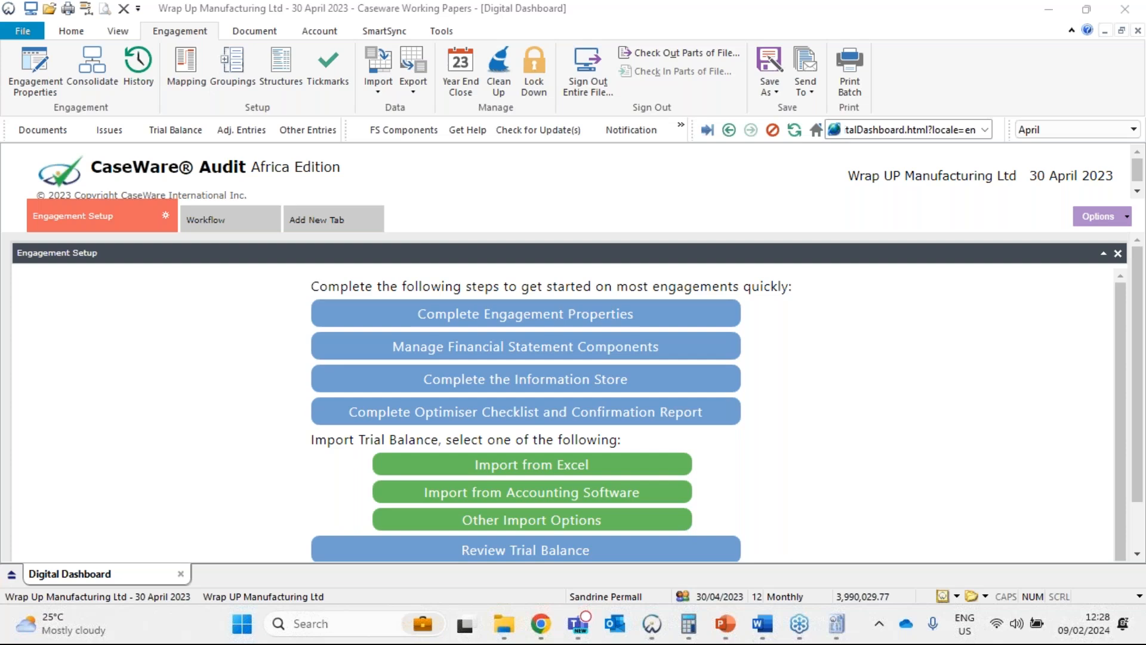
key("alt+Tab")
key("super+d")
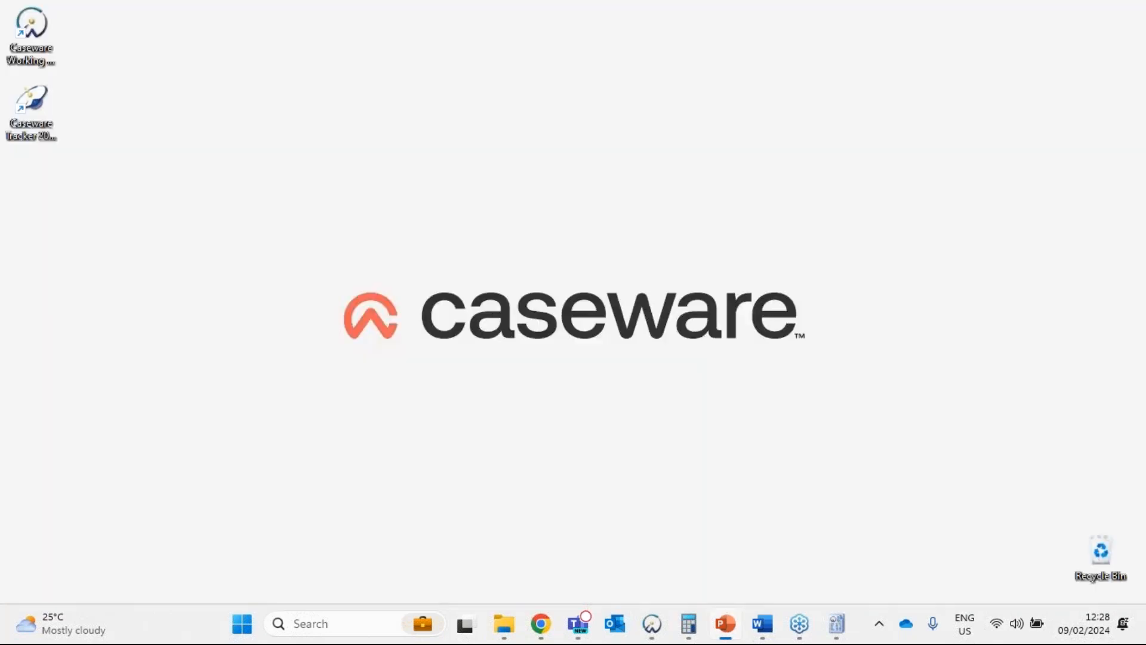
key("super+d")
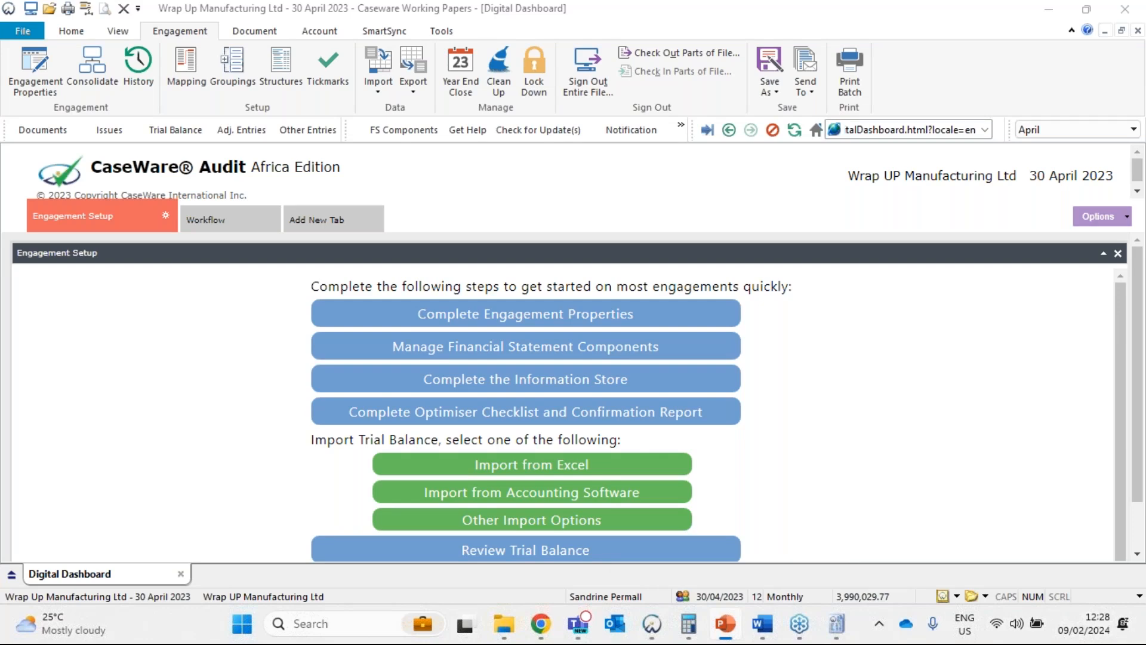
key("alt+Tab")
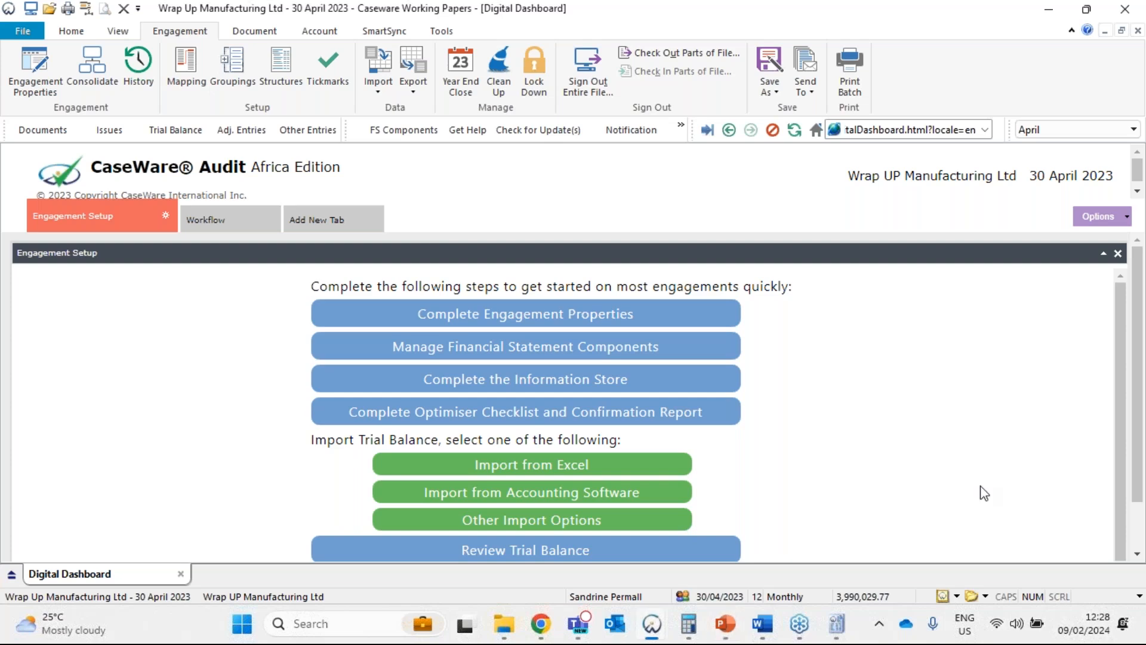
left_click(1133, 59)
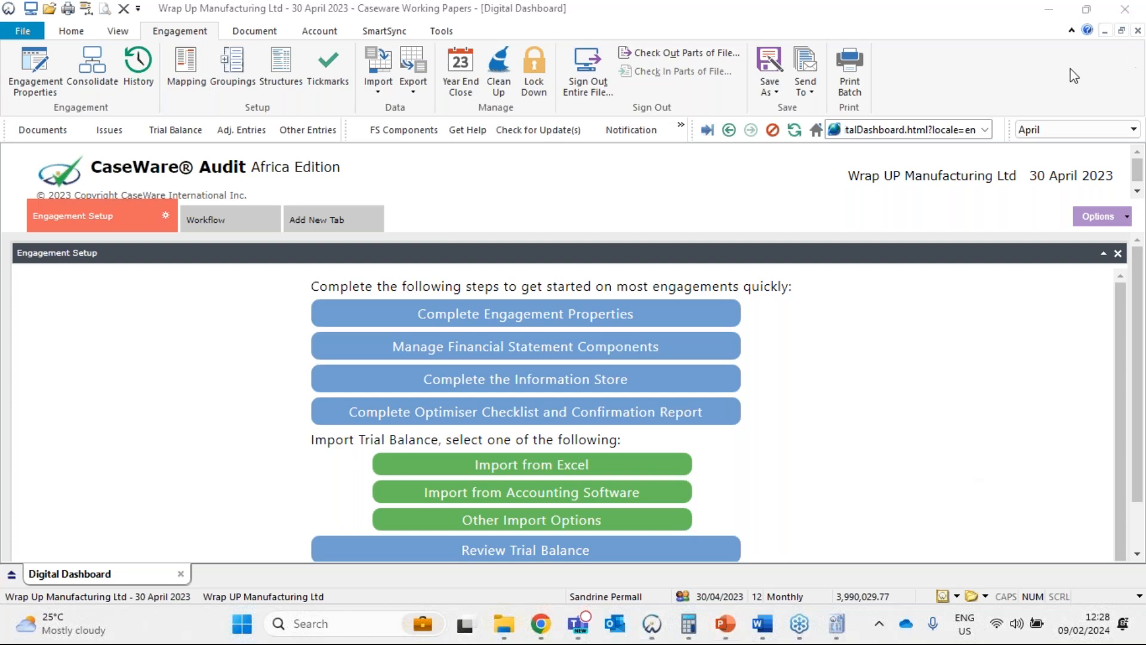
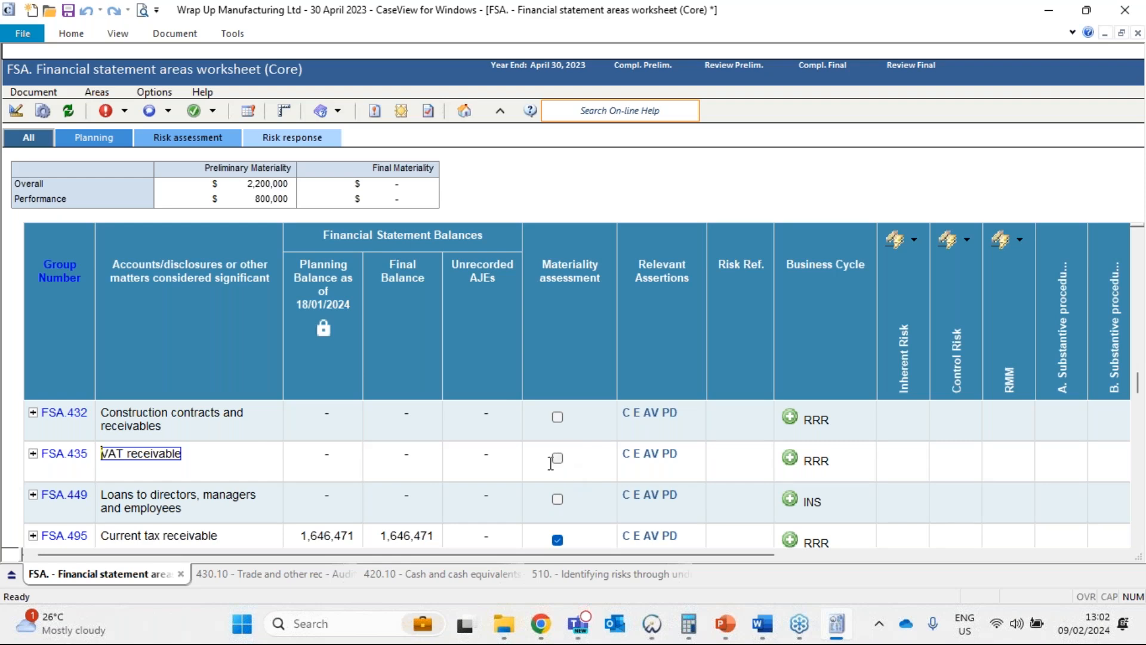
Expand the FSA.435 VAT receivable area and review its assertion, risk, audit response and working paper reference columns.
left_click(30, 453)
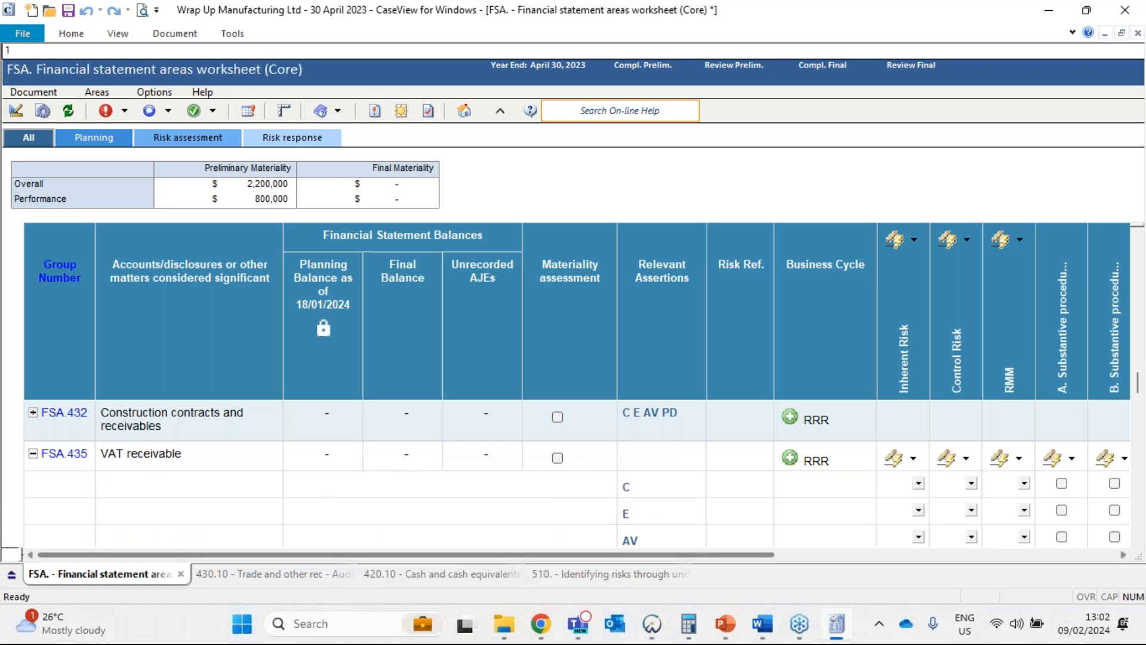
scroll(655, 440, "down", 1)
left_click_drag(669, 555, 1025, 554)
scroll(1054, 472, "up", 1)
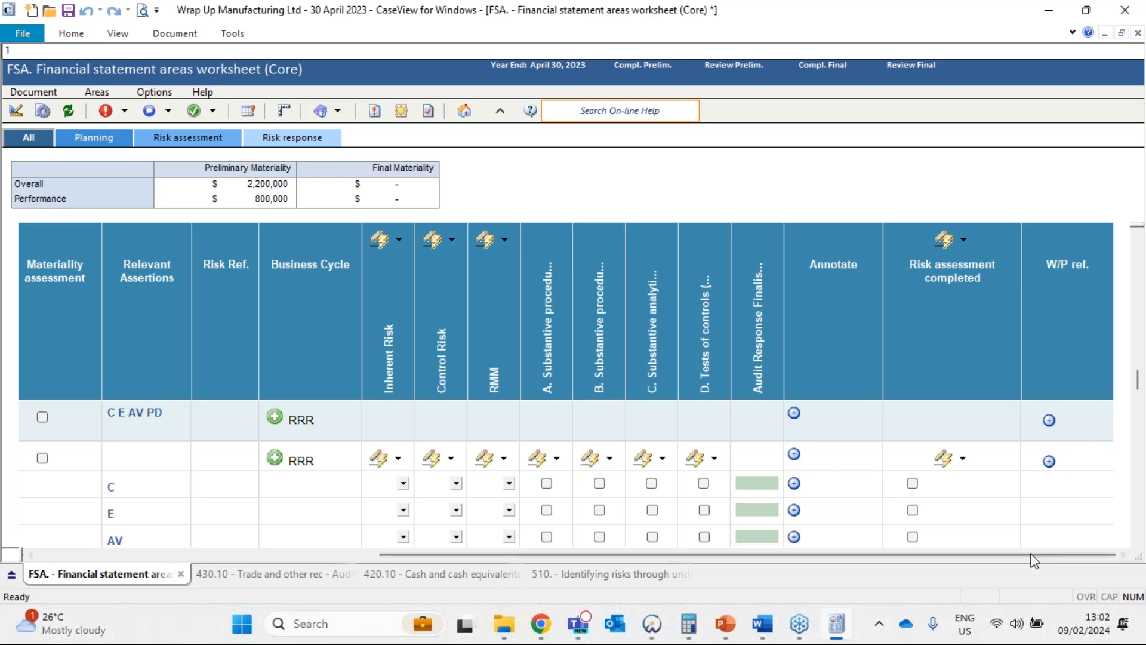
left_click_drag(1011, 555, 411, 562)
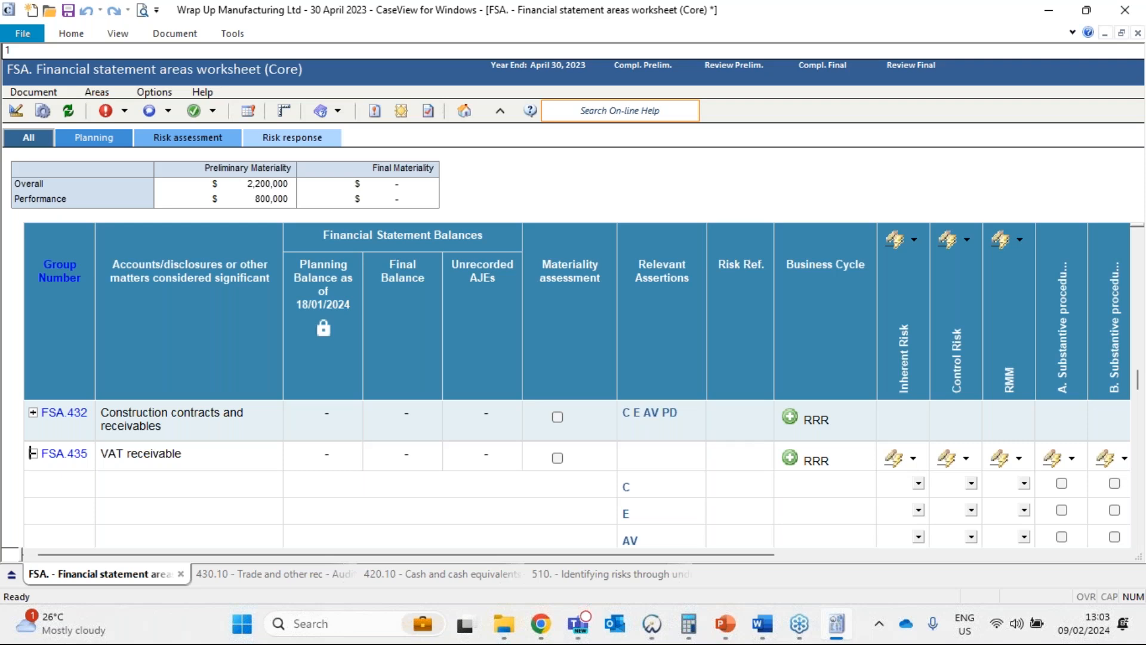
Mark VAT receivable as material in its materiality assessment.
left_click(556, 457)
left_click(557, 457)
mouse_move(576, 445)
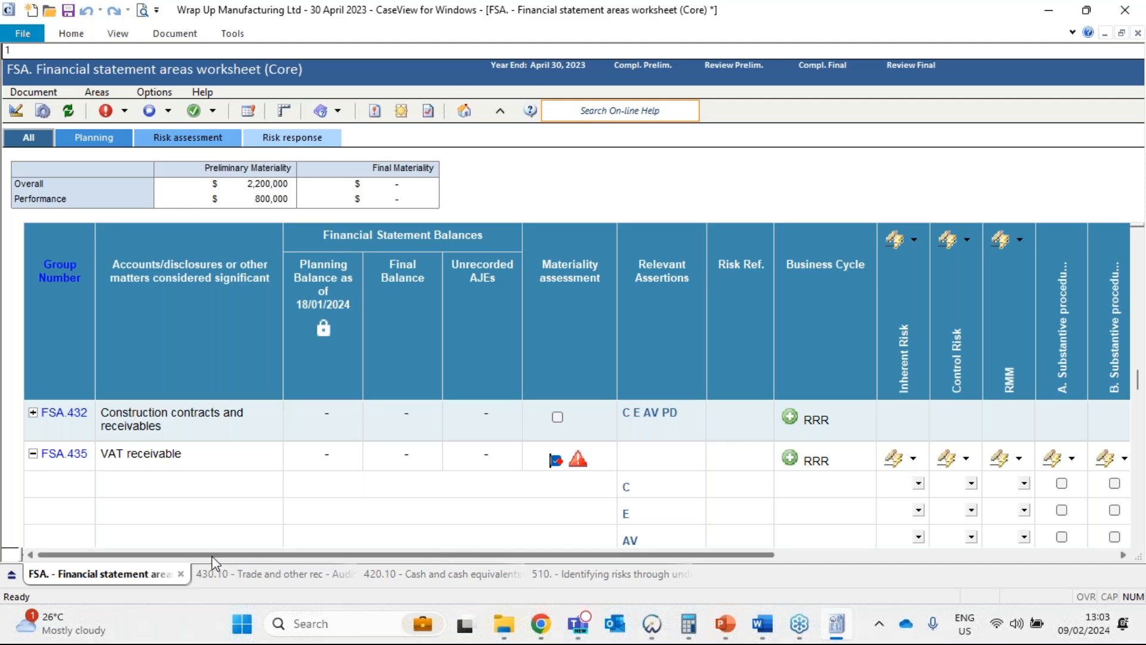
Insert the missing document referenced for VAT receivable, with its supporting documents, into the Document Manager.
left_click_drag(213, 556, 573, 557)
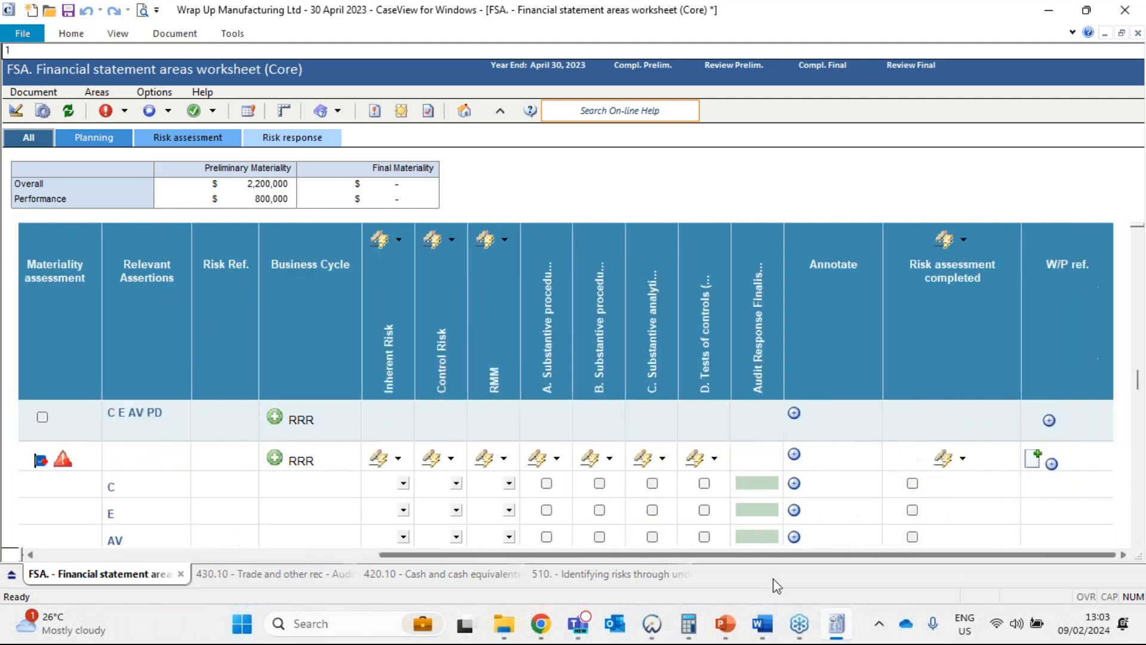
left_click(1032, 460)
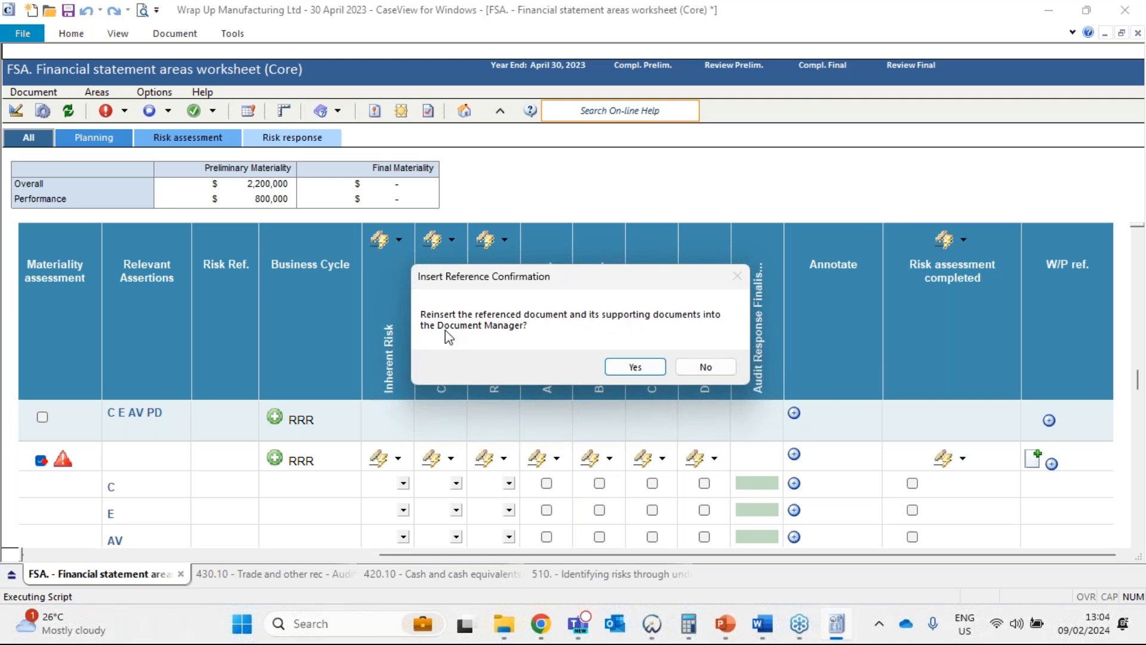
left_click(635, 367)
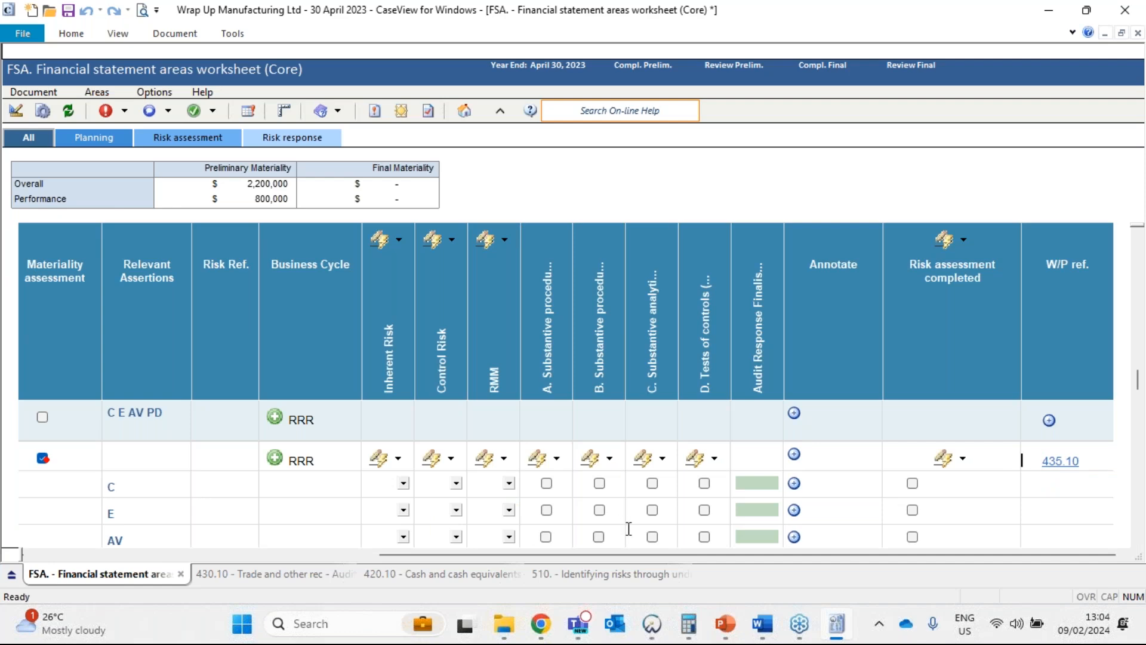
left_click_drag(675, 556, 182, 499)
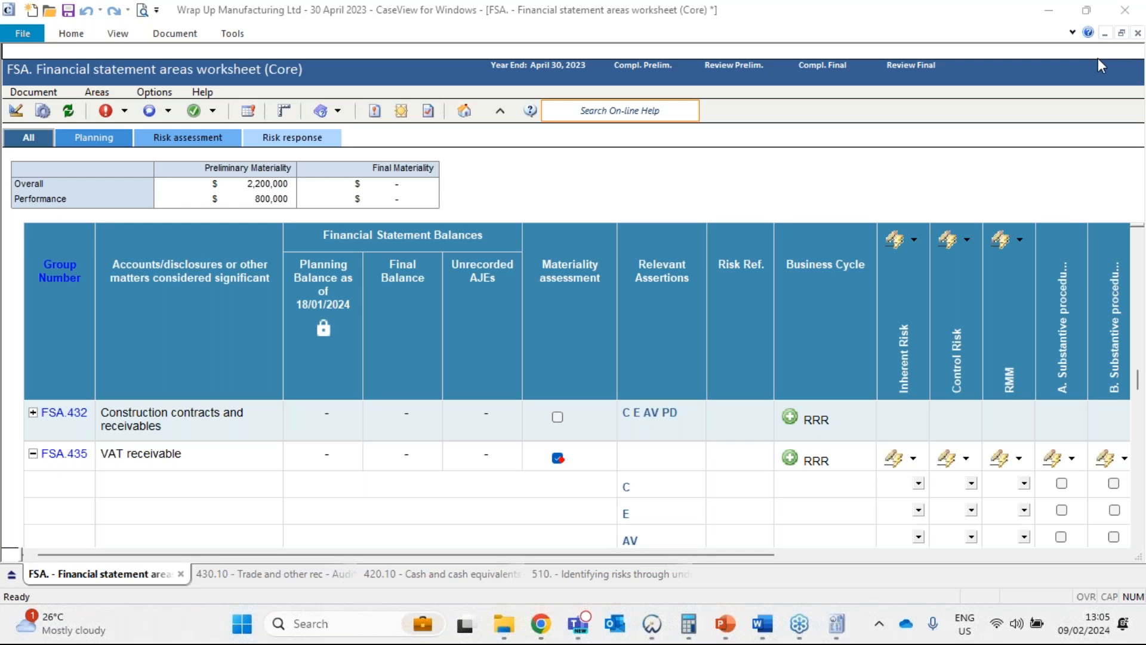
Switch to the PowerPoint slide show and display the Leadsheet slide.
key("alt+Tab")
left_click(798, 630)
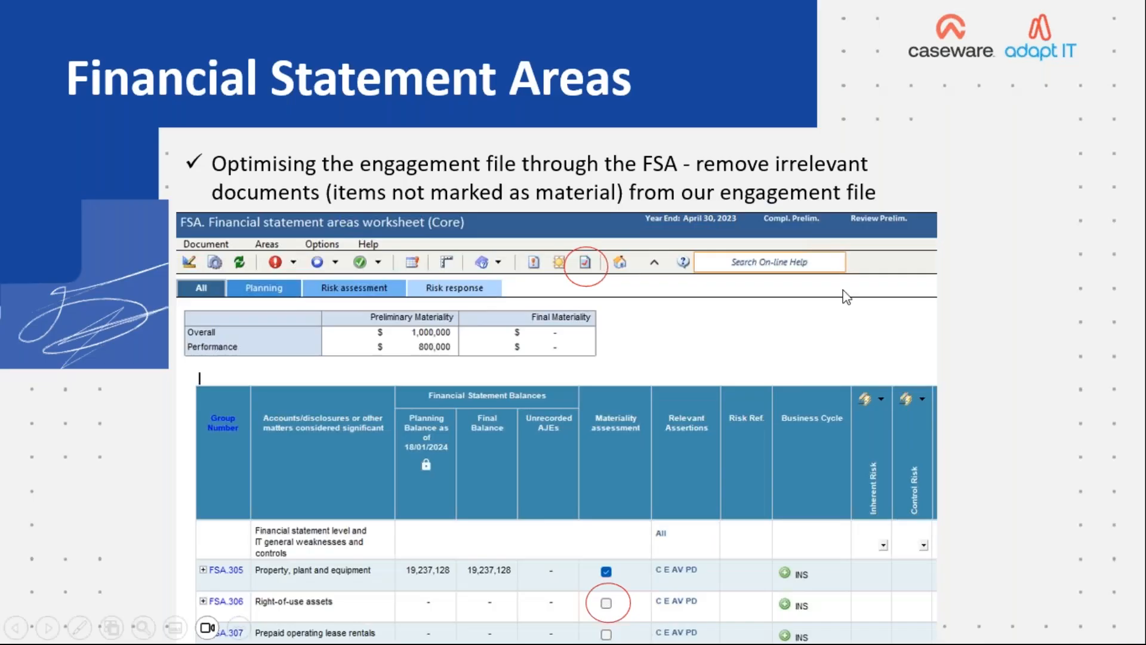
left_click(743, 311)
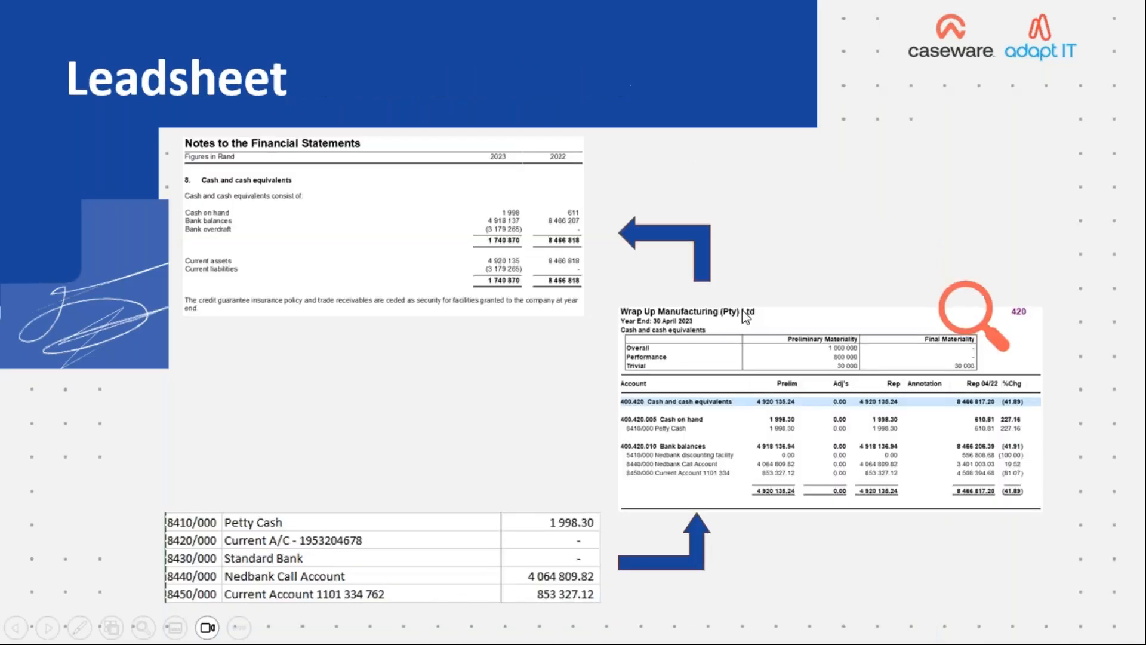
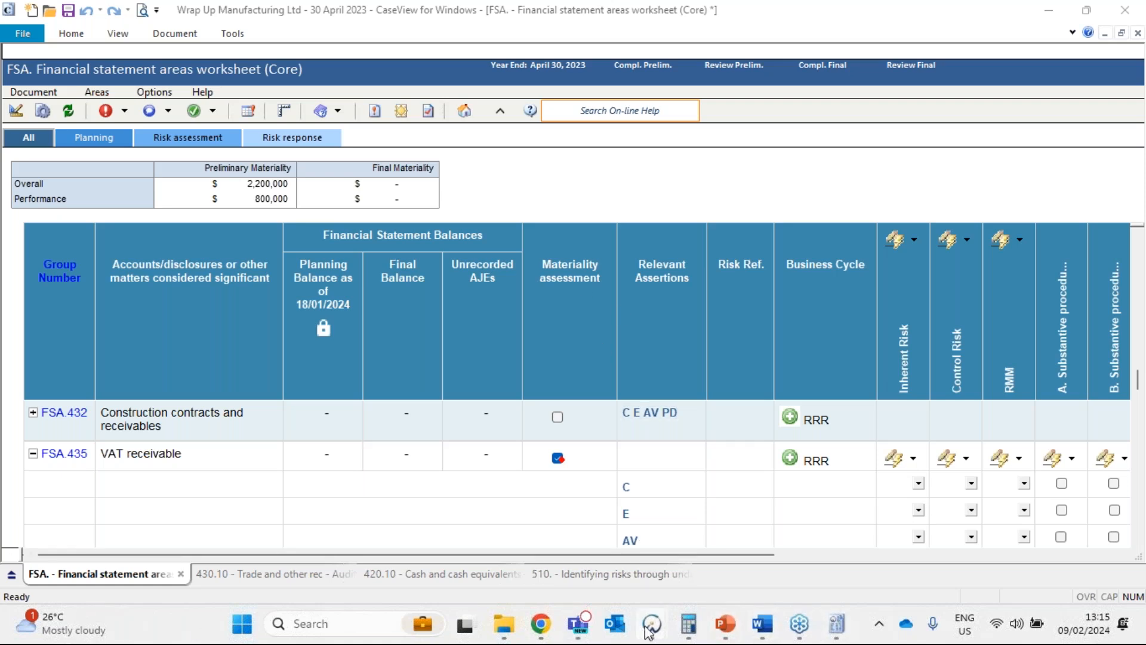
Switch to the Caseware Working Papers engagement and open the 630 Trade and other payables leadsheet under 600 Current liabilities.
mouse_move(650, 627)
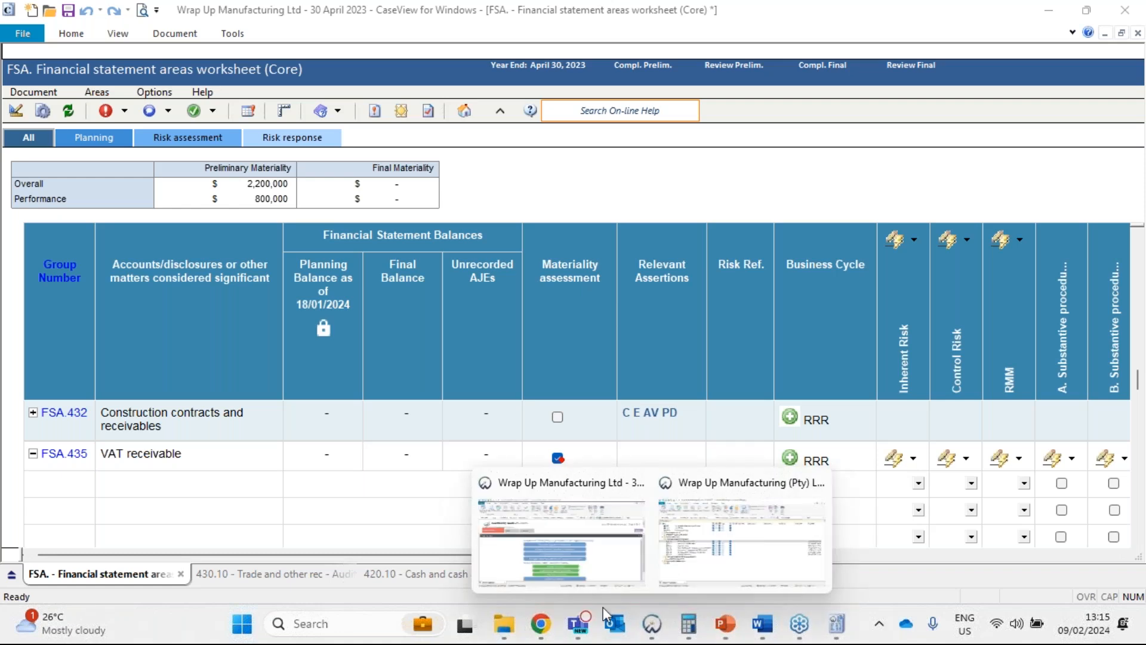
left_click(627, 549)
left_click(67, 133)
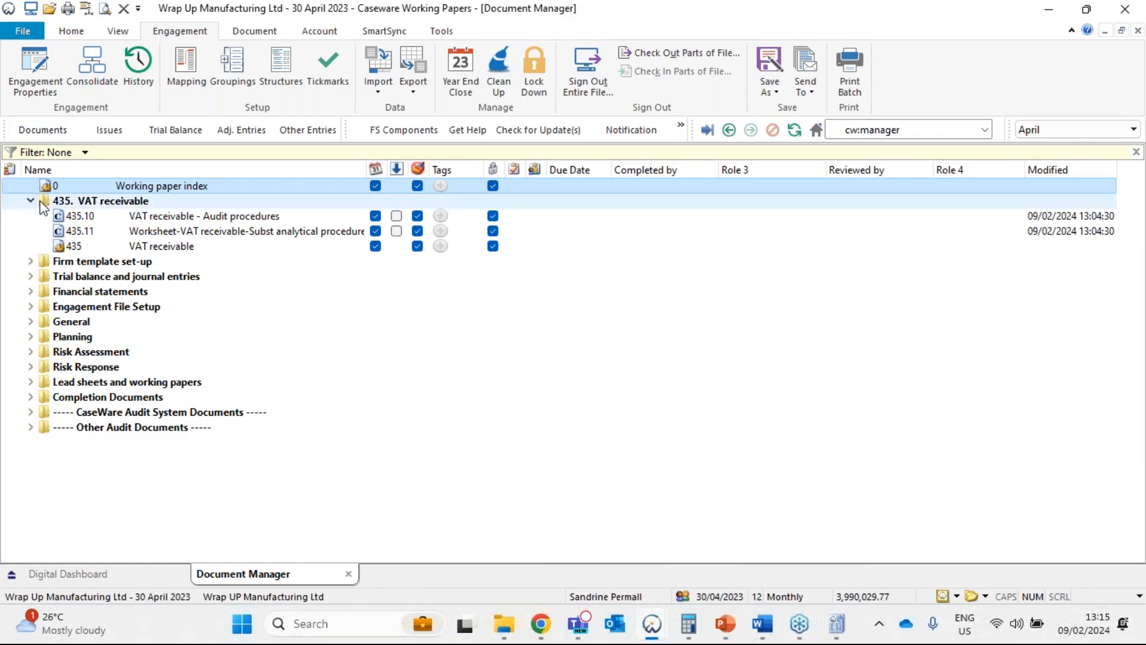
left_click(30, 383)
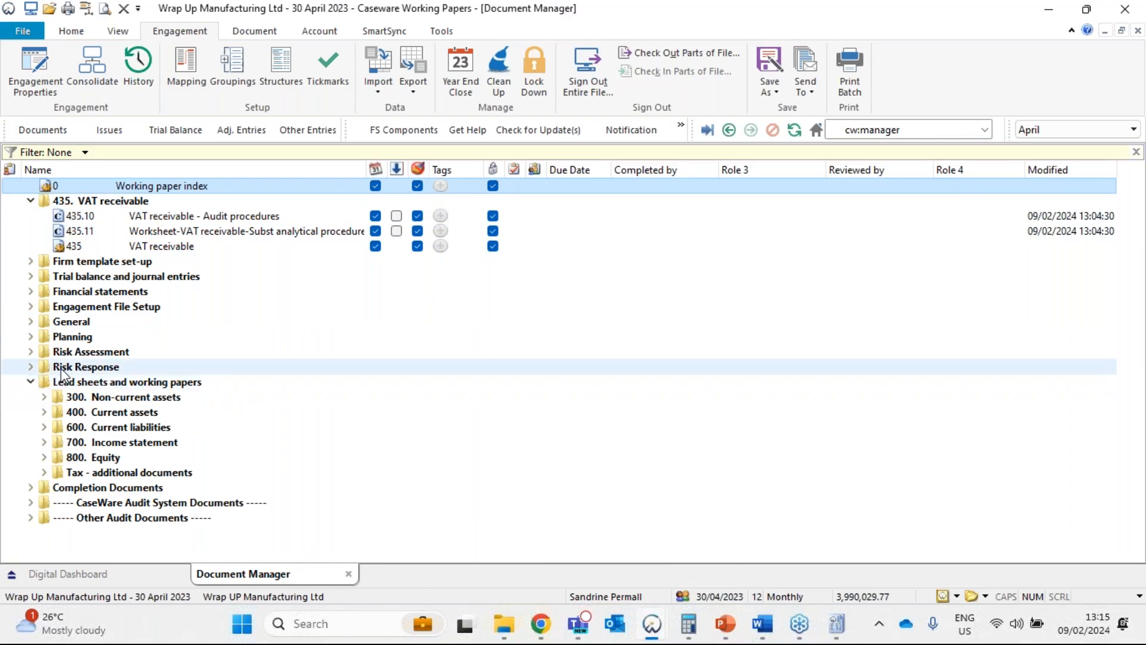
left_click(50, 435)
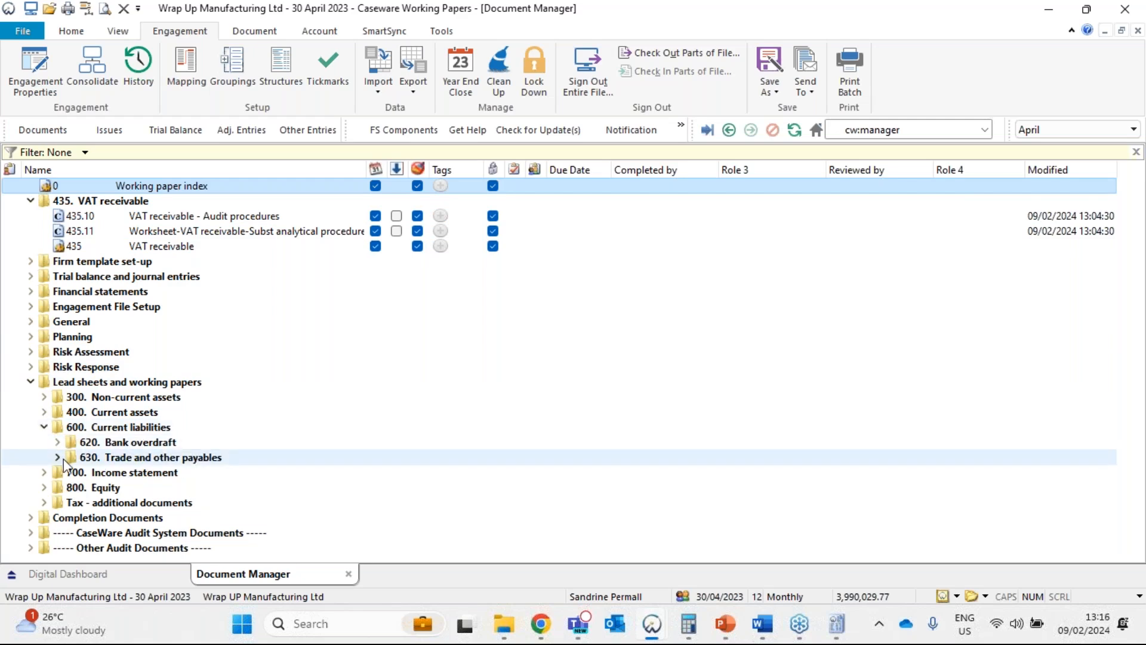
left_click(62, 459)
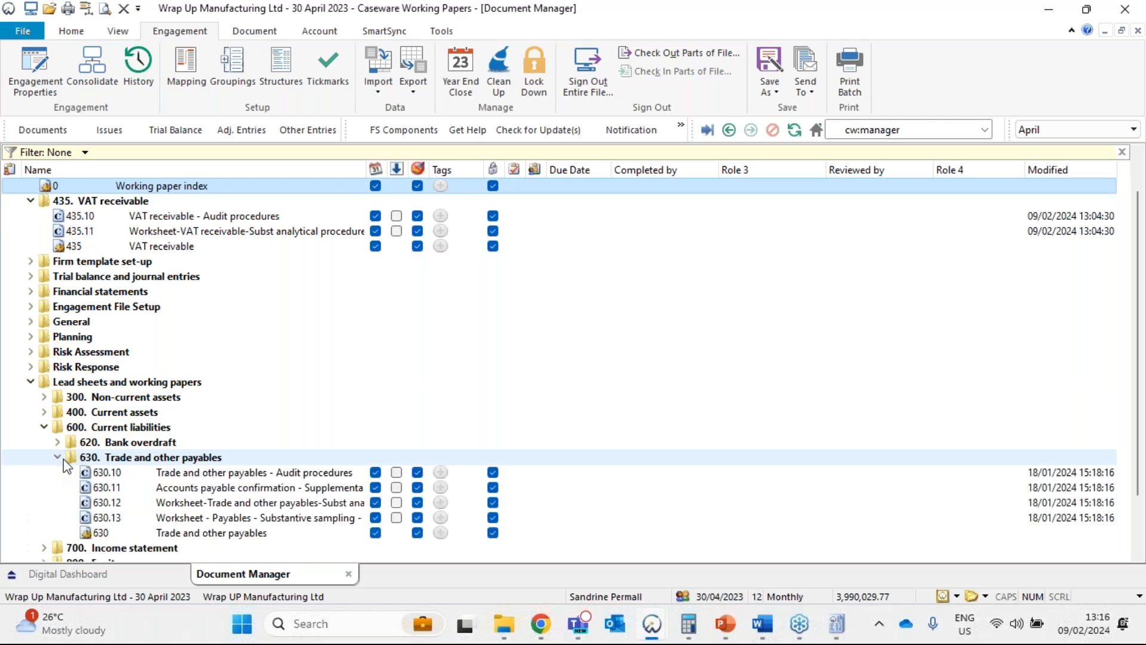
double_click(148, 536)
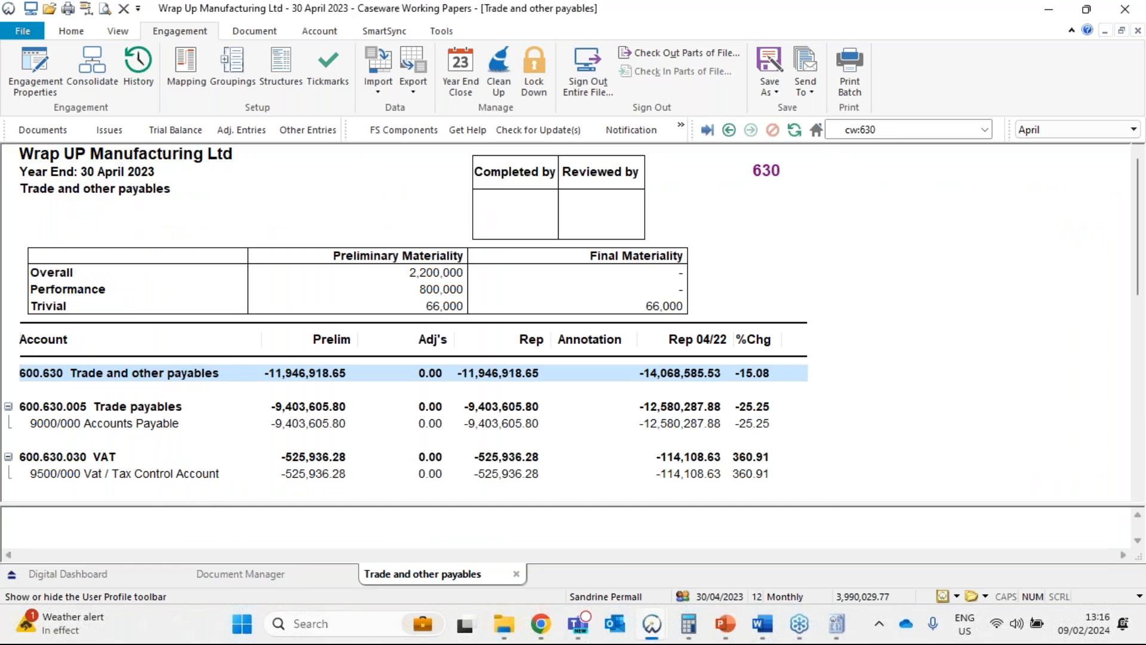
key("alt+Tab")
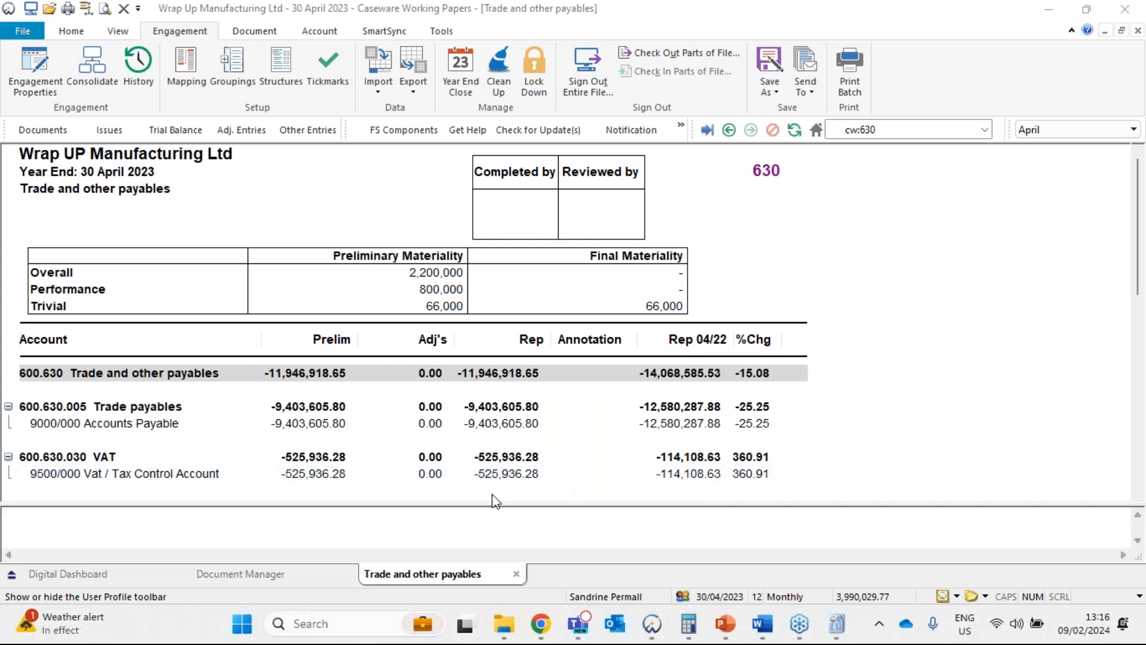
scroll(192, 445, "down", 2)
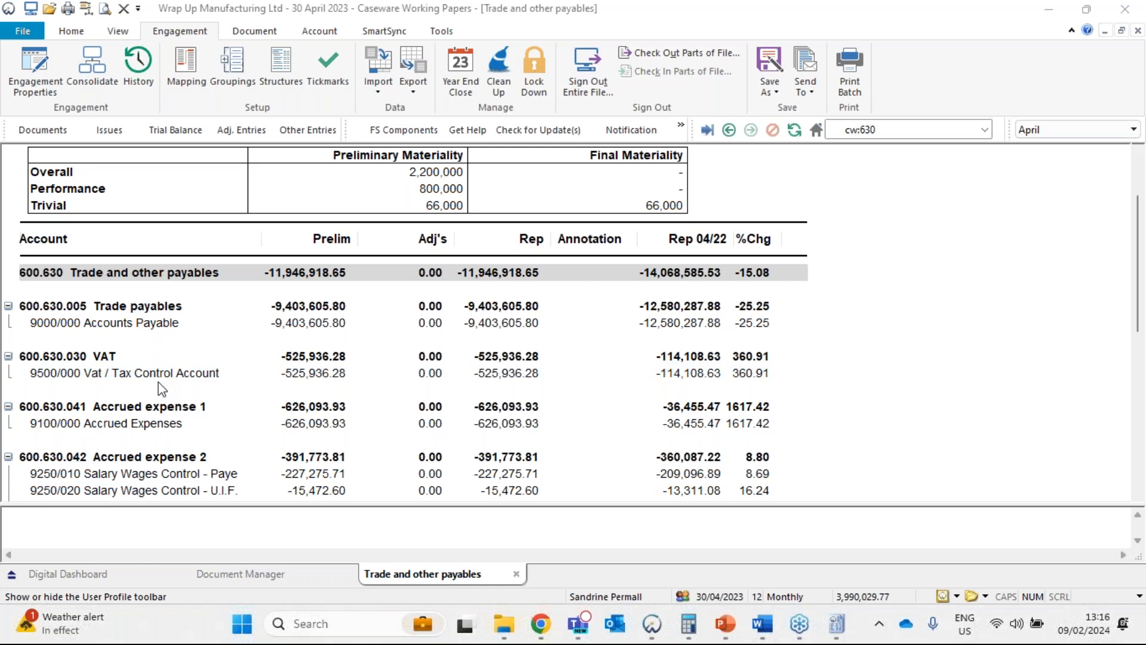
Add a document reference to 630.10 Trade and other payables - Audit procedures in the annotation column of the 9100/000 Accrued Expenses line.
left_click(75, 427)
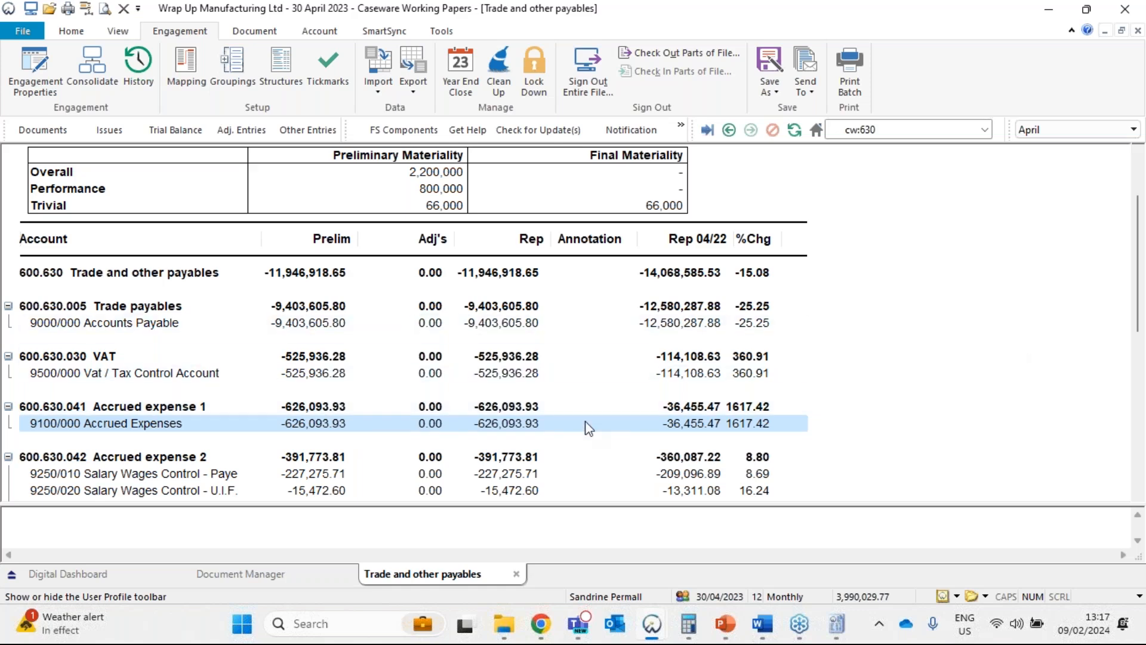
right_click(569, 426)
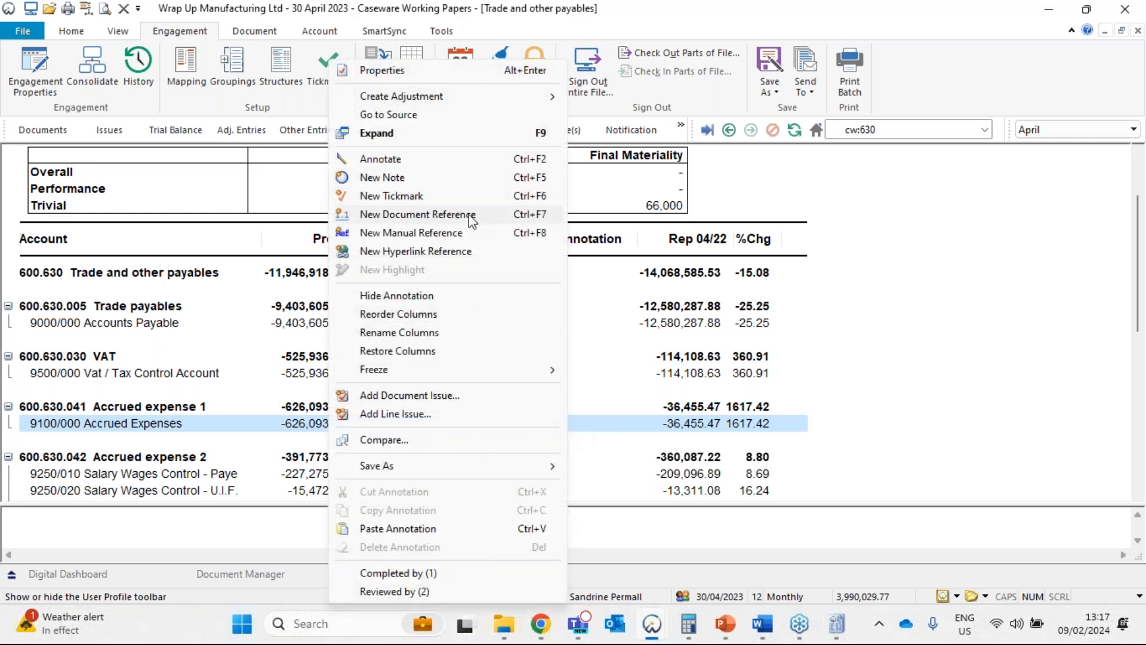
left_click(470, 219)
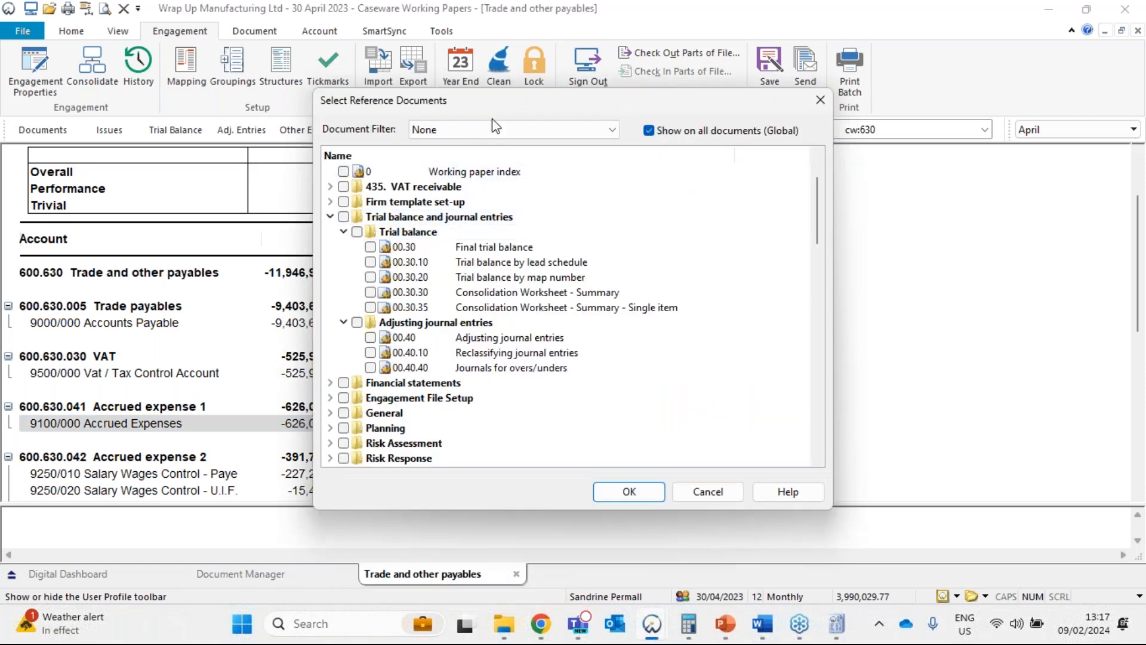
left_click(330, 217)
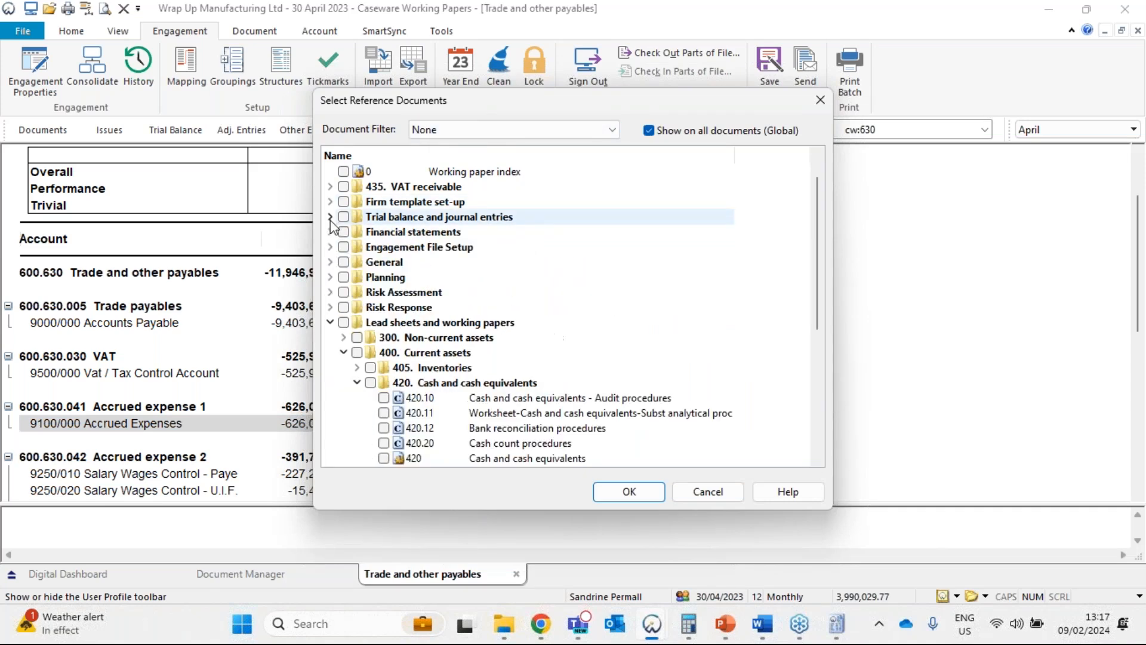
left_click(357, 383)
scroll(369, 382, "down", 2)
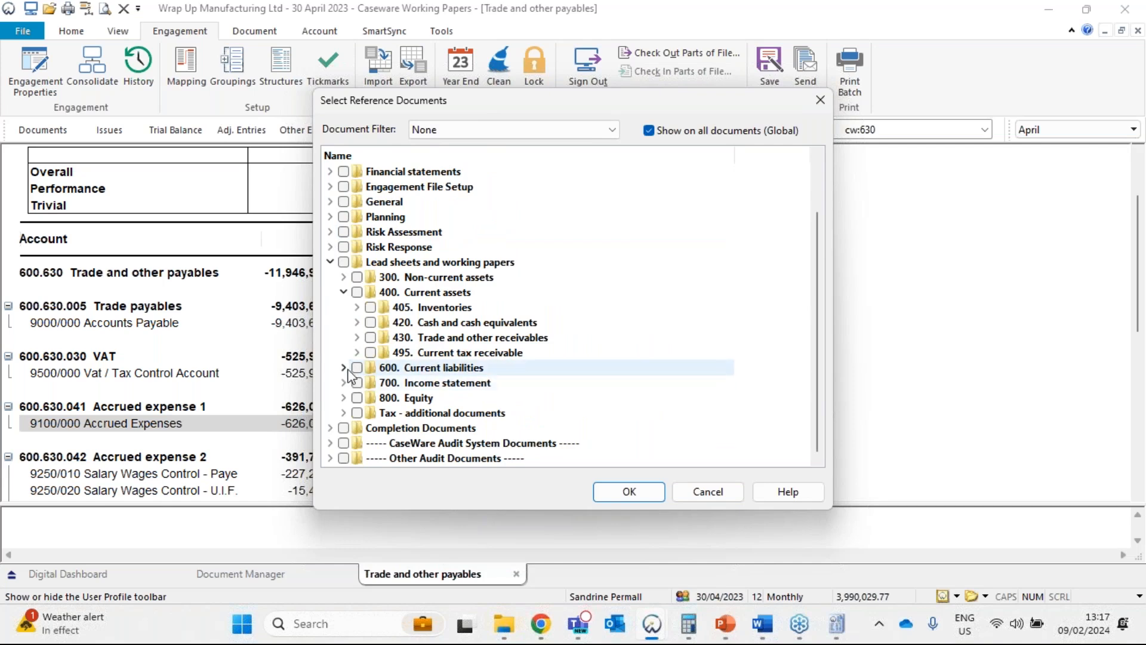
left_click(345, 368)
left_click(357, 397)
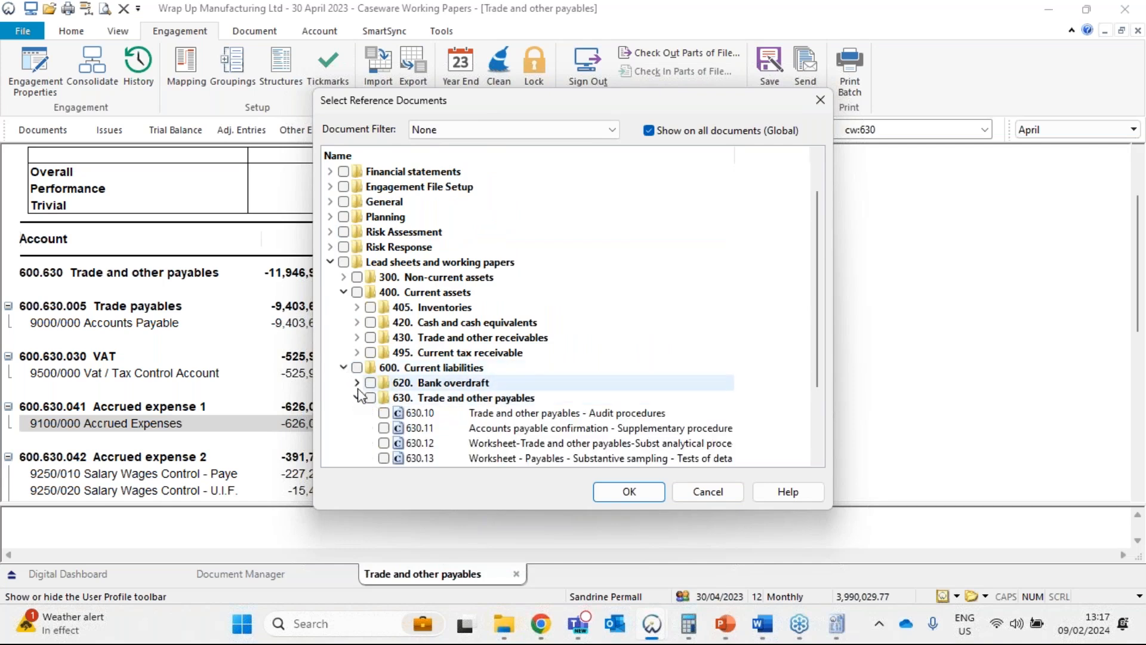
scroll(361, 395, "down", 1)
scroll(361, 395, "down", 1)
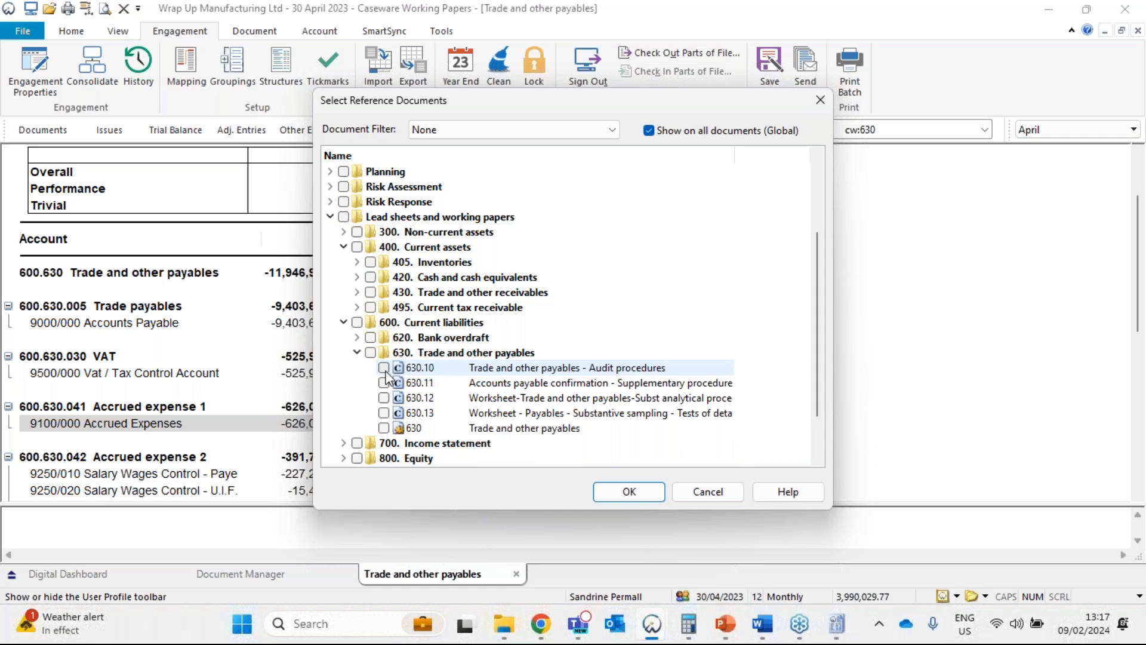
left_click(384, 368)
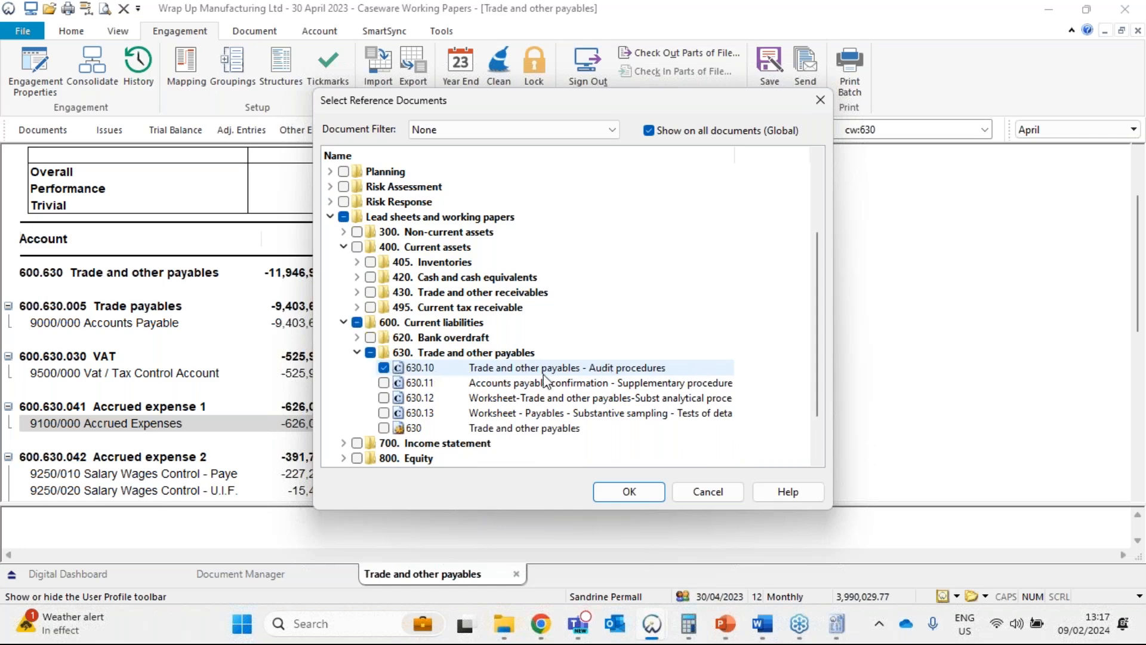
left_click(621, 493)
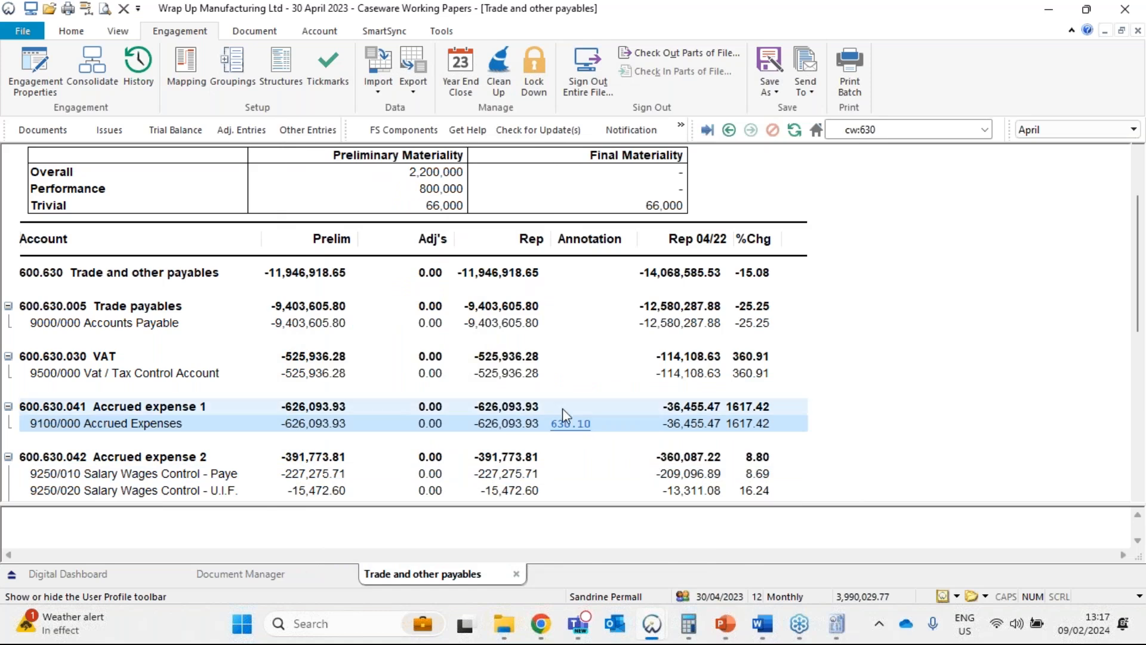
mouse_move(568, 423)
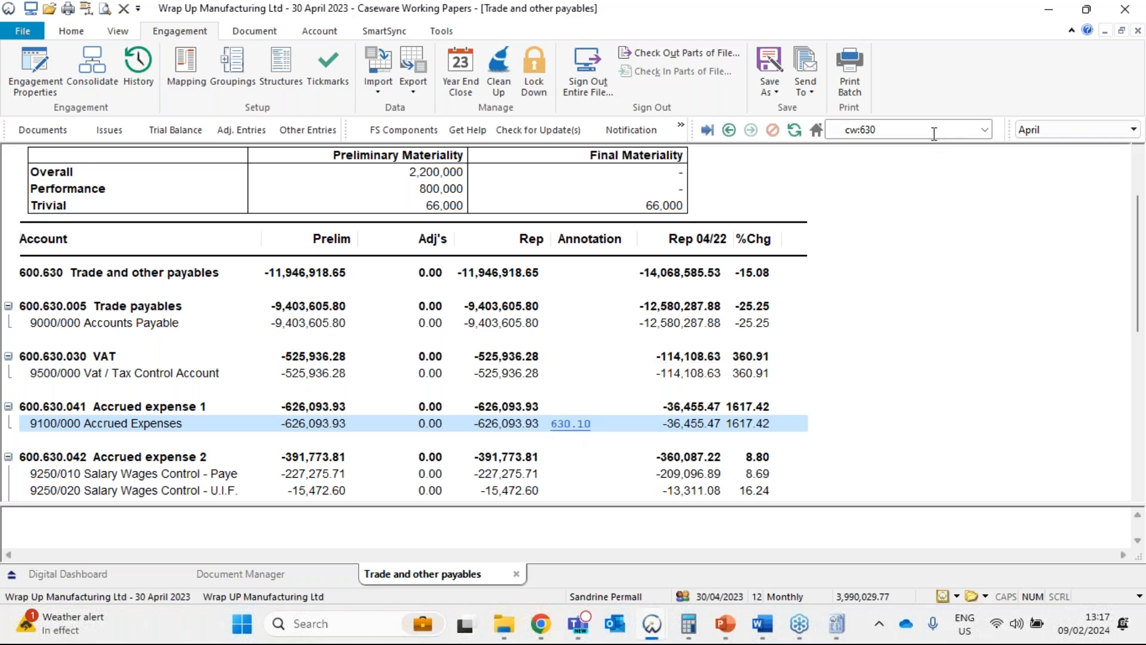
View the annotation options for the 9250/010 Salary Wages Control - Paye line, and switch to the PowerPoint slide show at the Tickmarks slide.
right_click(564, 474)
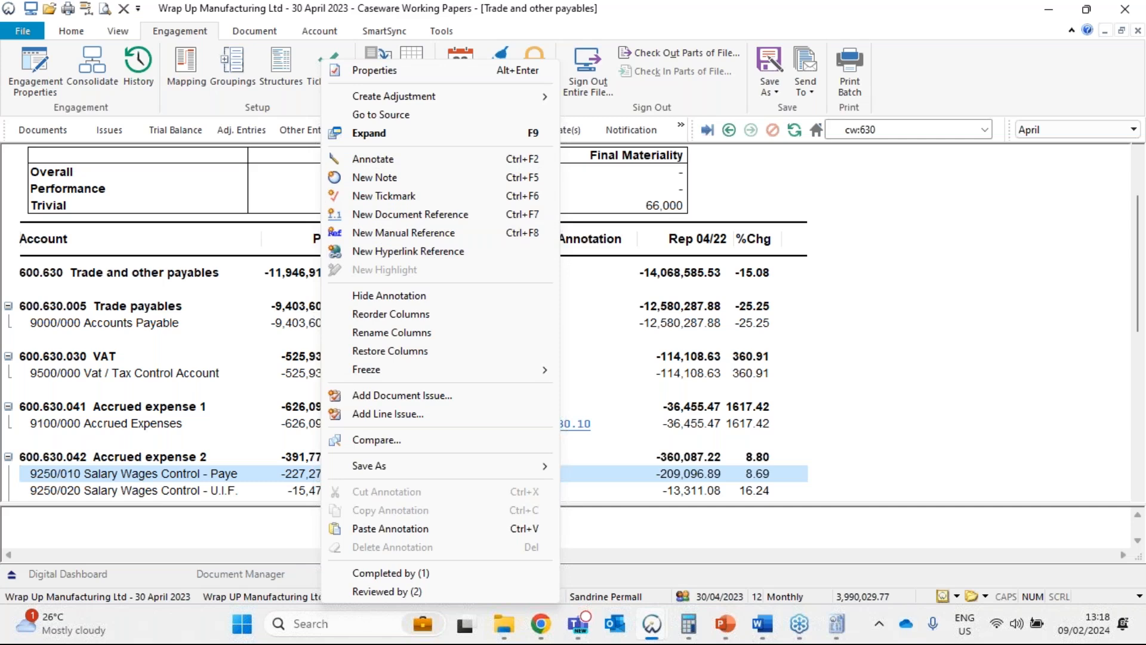
key("Escape")
key("alt+Tab")
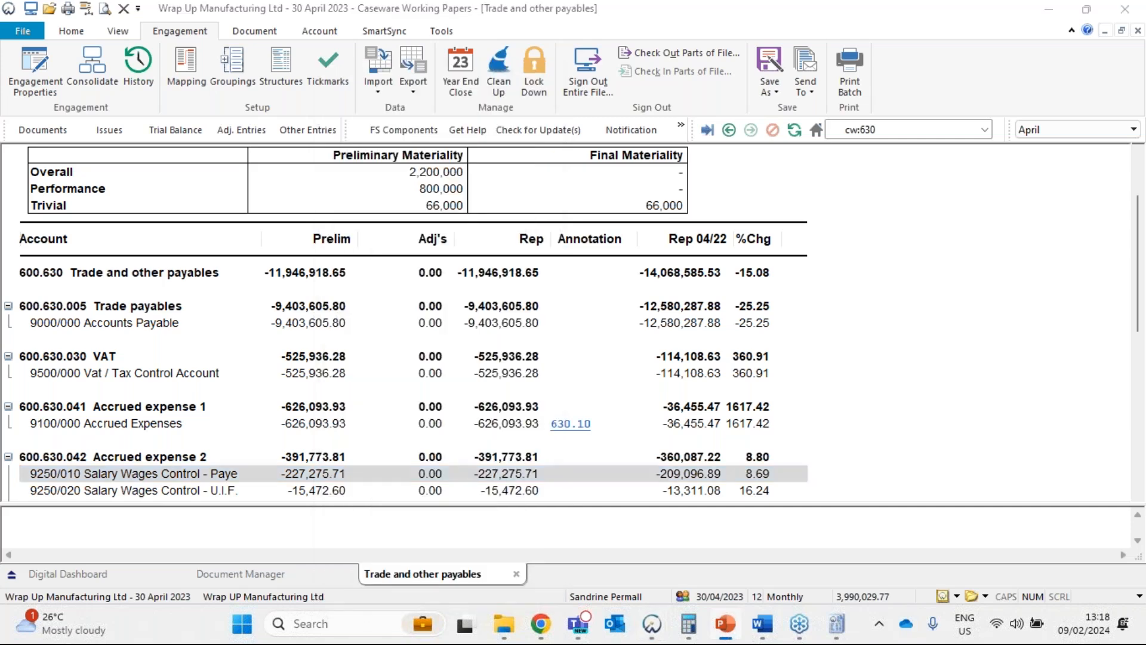
key("shift+F5")
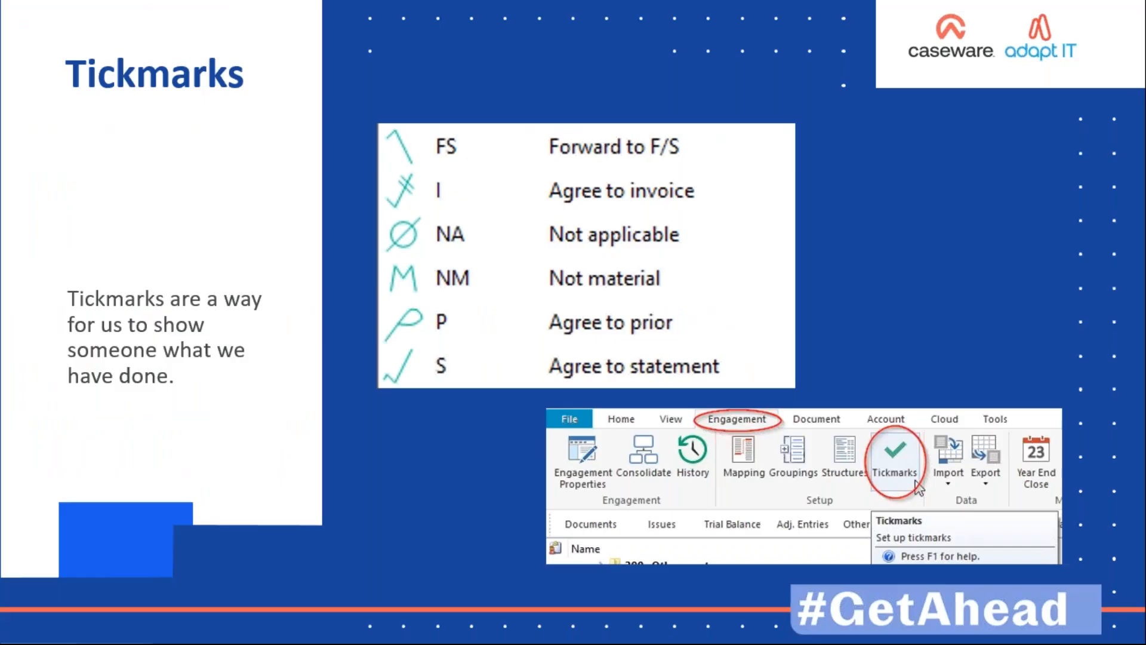
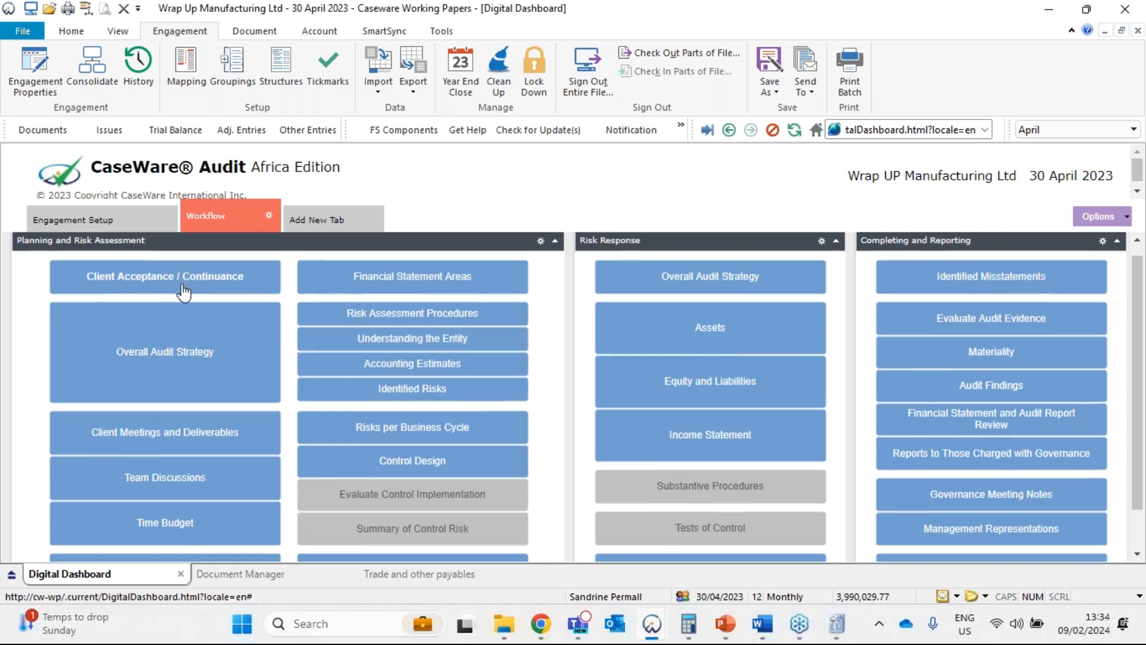
Open the Materiality document from the Planning and Risk Assessment workflow and inspect the preliminary Gross revenues benchmark percentage and possible materiality.
scroll(180, 289, "down", 1)
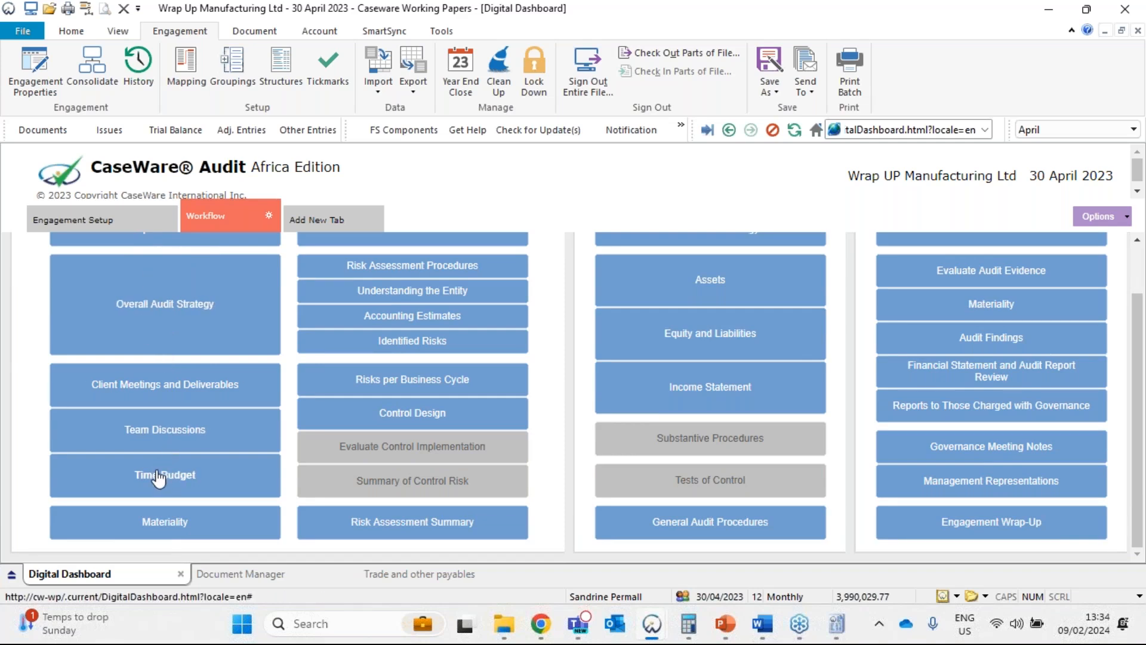
left_click(161, 523)
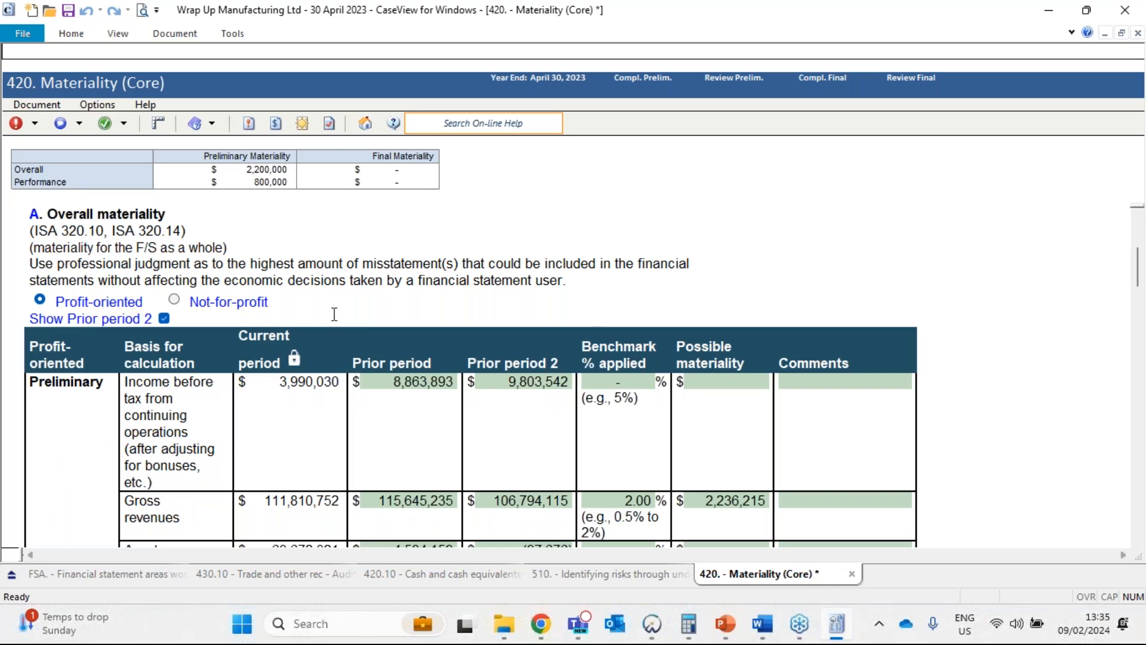
scroll(332, 315, "down", 3)
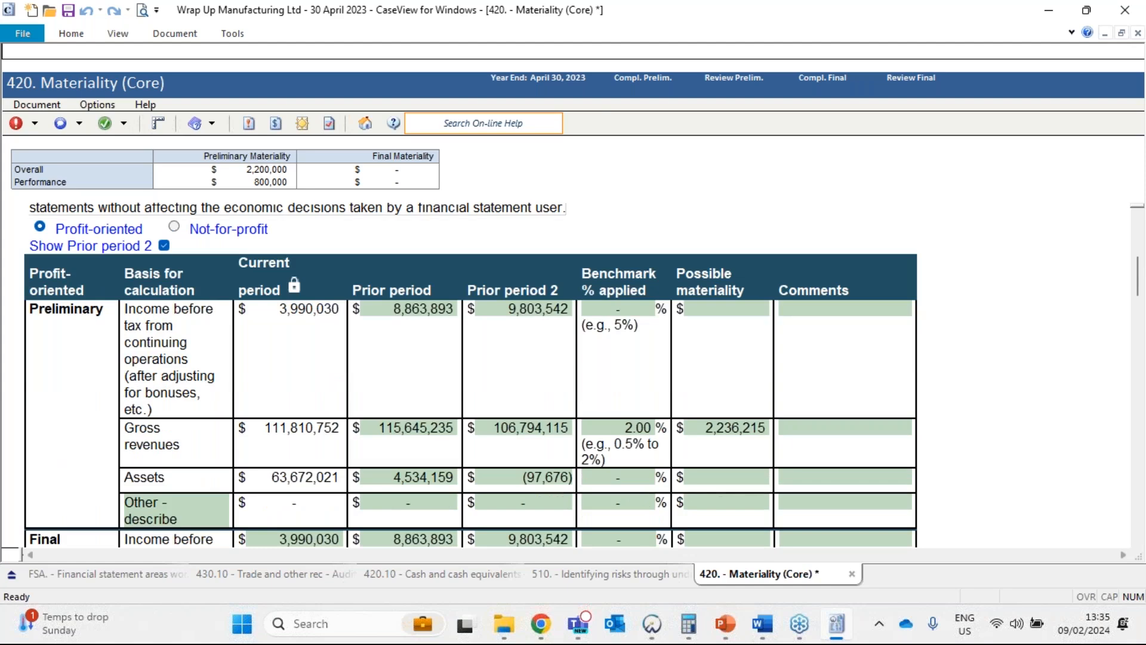
left_click(637, 427)
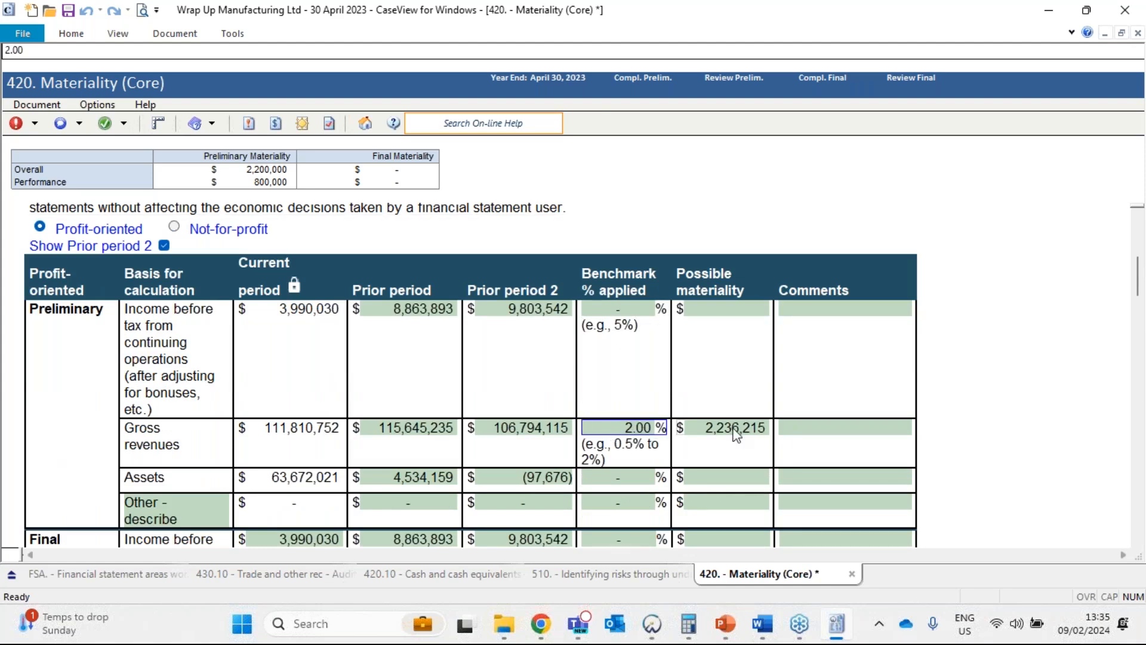
left_click(736, 430)
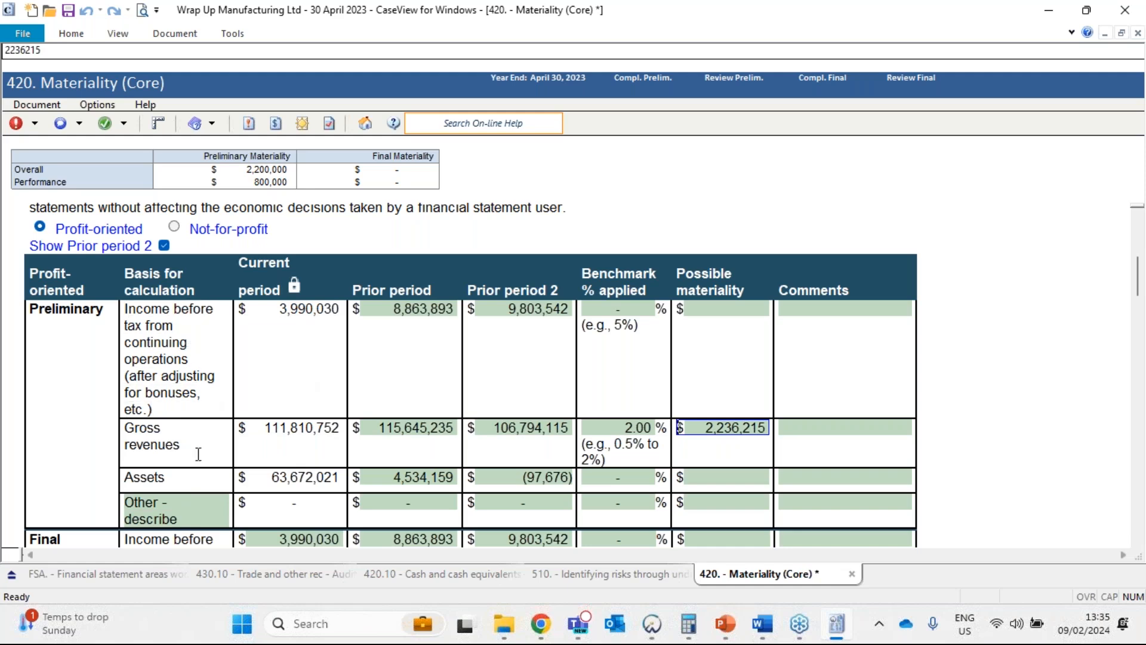
Examine the preliminary overall materiality amount, its comment in the Conclusions table, and the overall figure in the materiality summary.
scroll(202, 458, "down", 5)
left_click(342, 348)
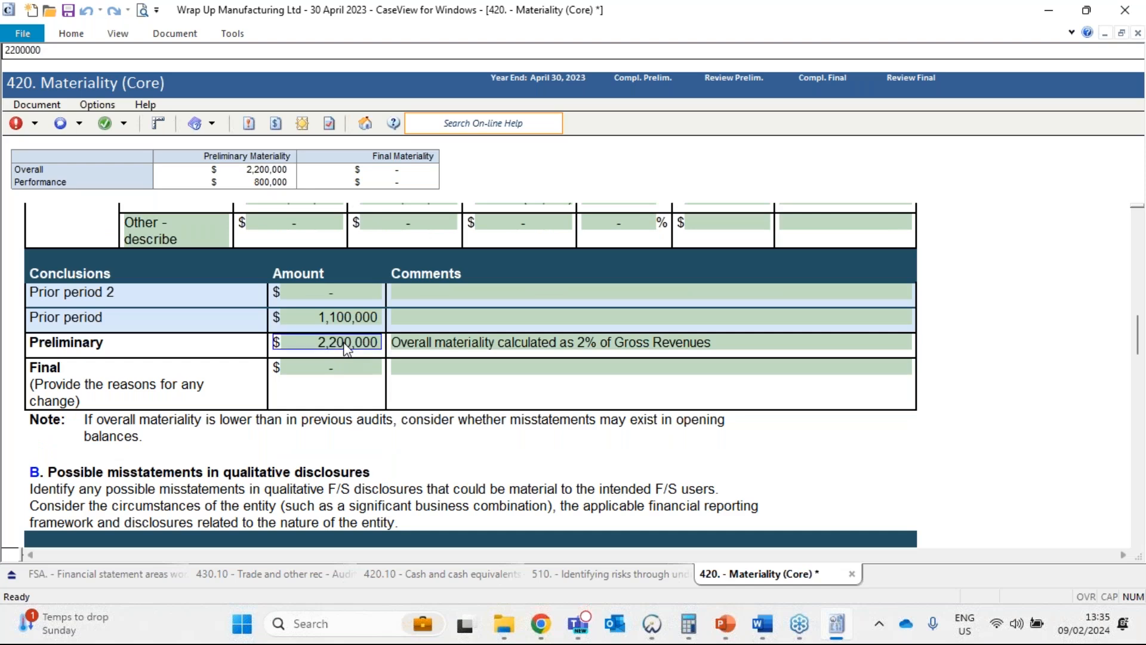
left_click(441, 343)
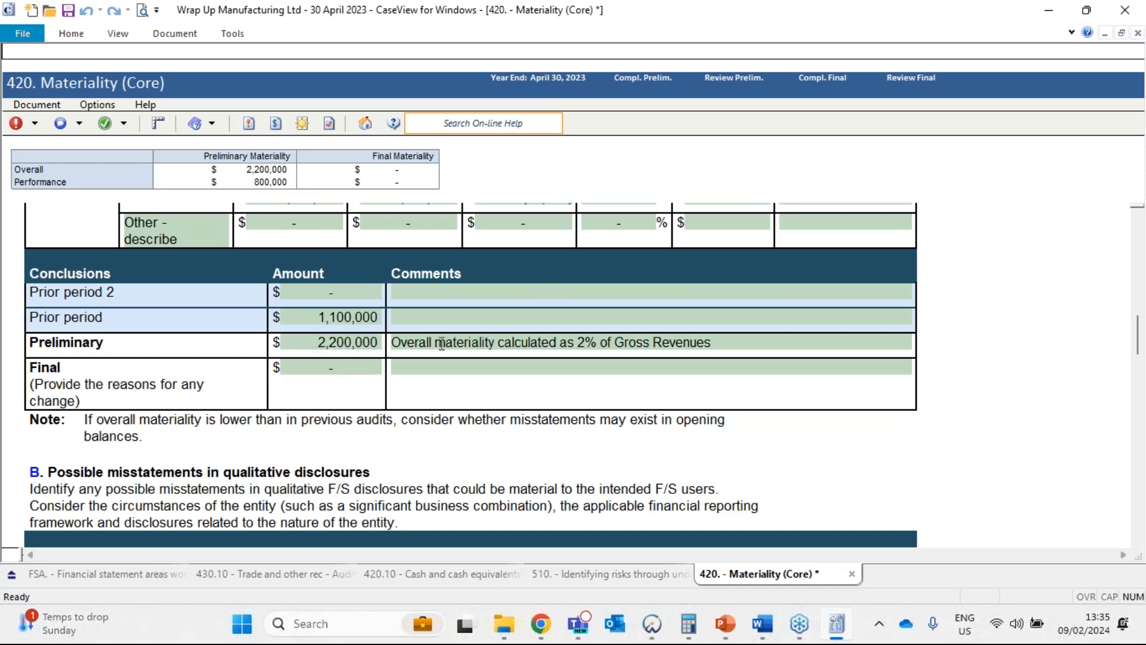
left_click_drag(747, 345, 389, 344)
left_click(394, 344)
left_click(358, 345)
left_click(262, 170)
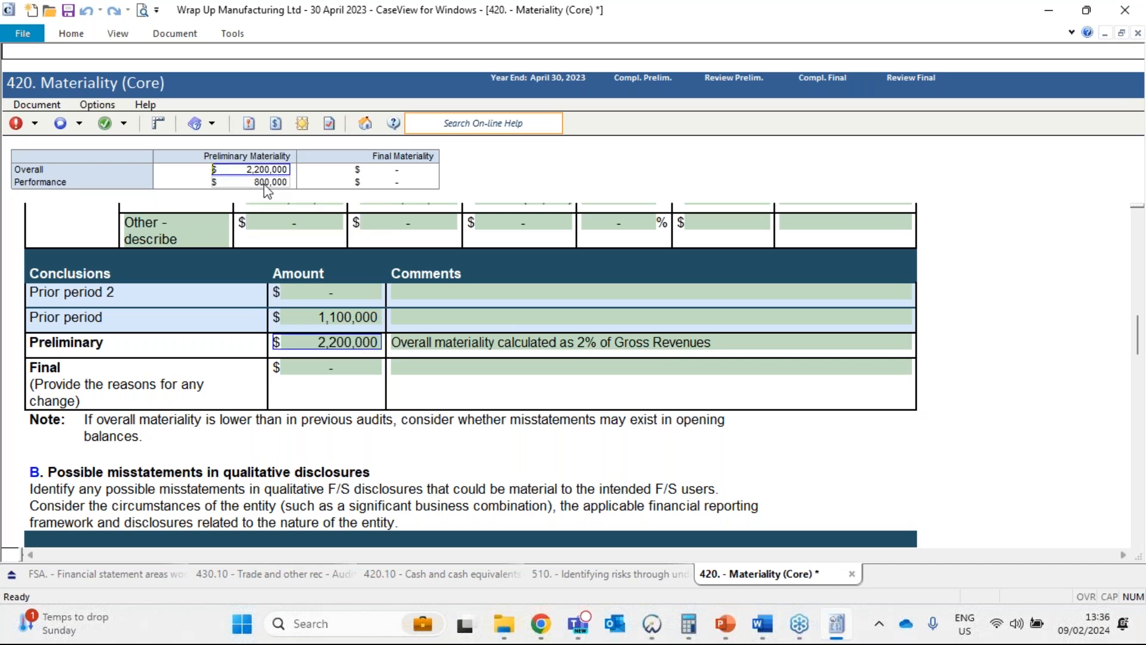
Review the performance materiality basis, the adjusted performance materiality levels and the trivial misstatement amount in the Materiality document.
scroll(436, 349, "down", 5)
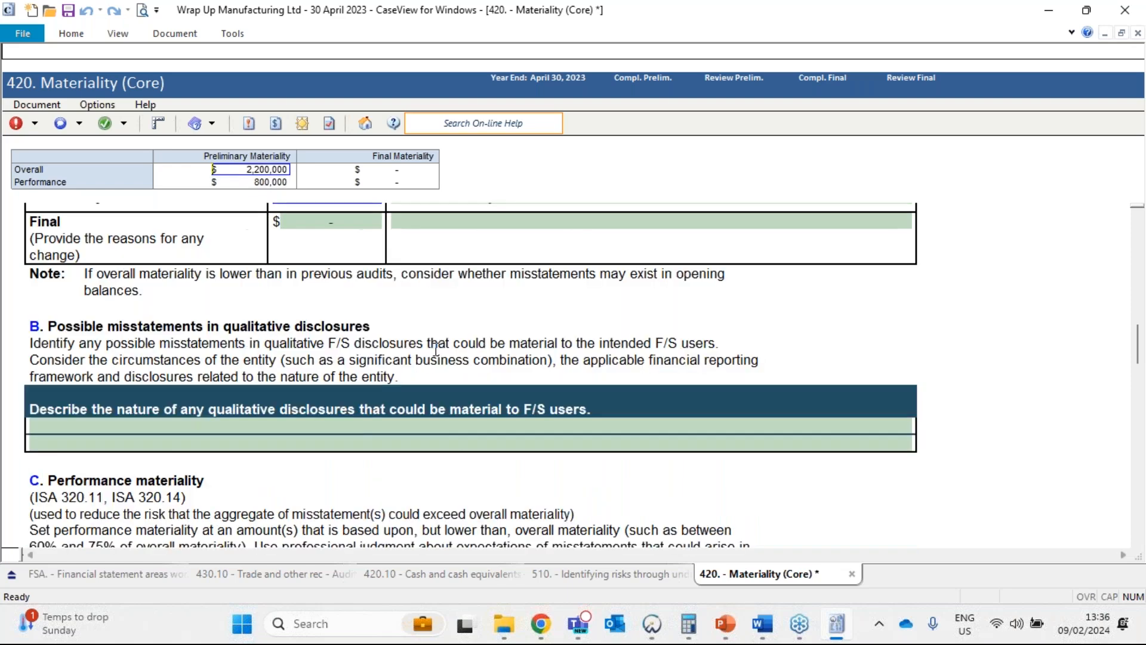
scroll(435, 349, "down", 3)
scroll(436, 350, "up", 1)
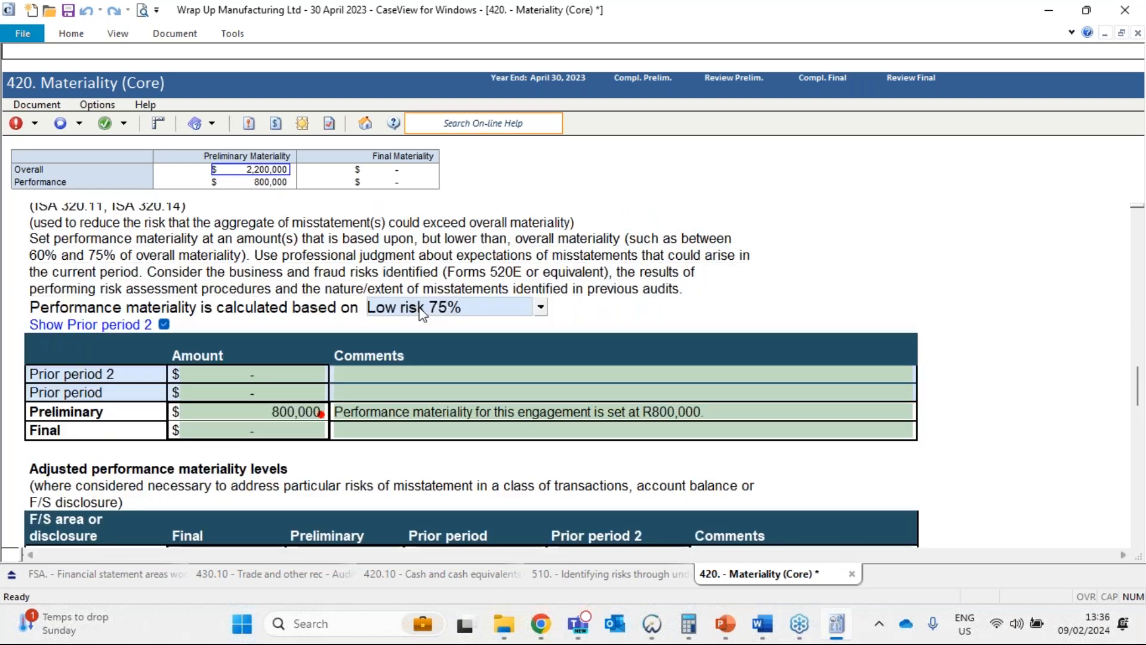
left_click(422, 312)
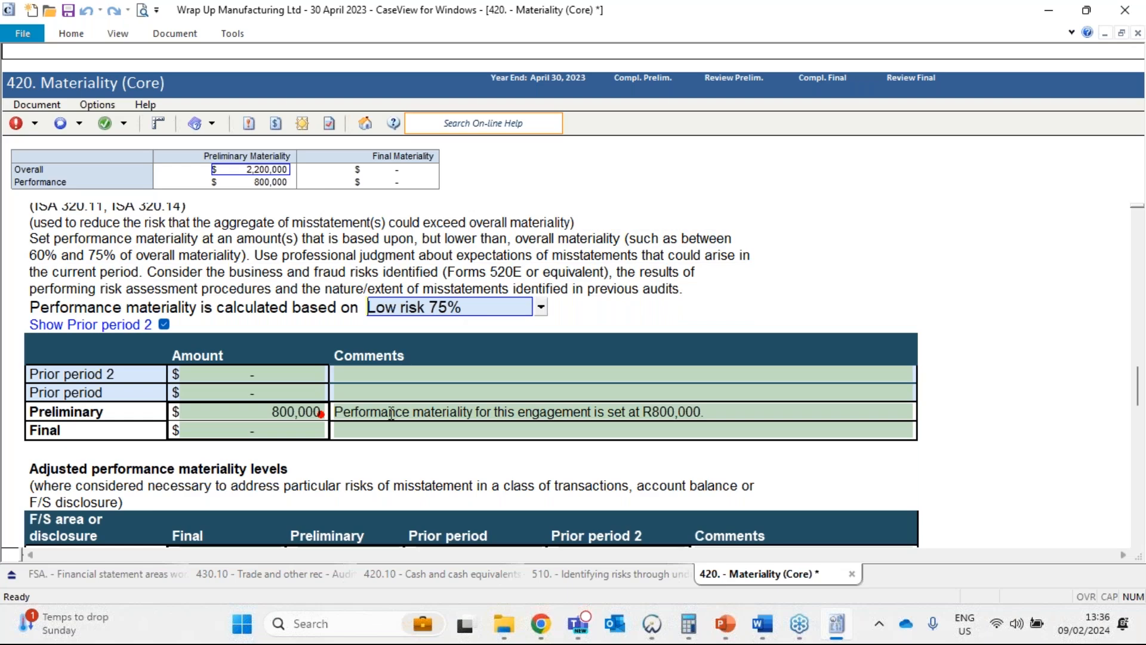
scroll(391, 410, "down", 5)
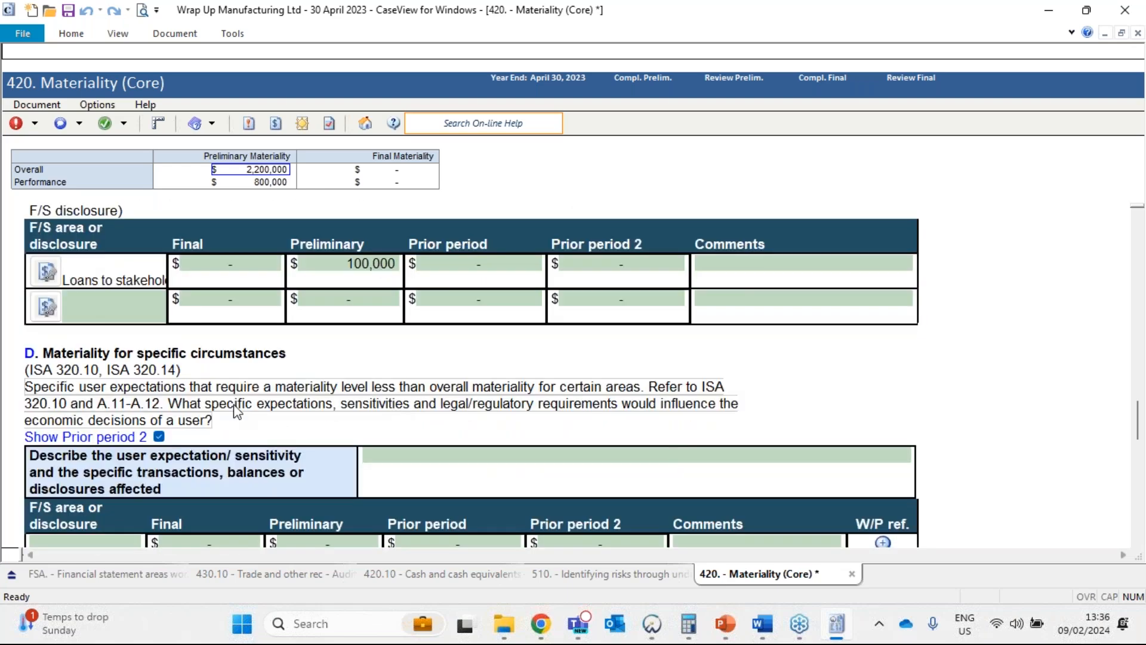
scroll(409, 340, "down", 9)
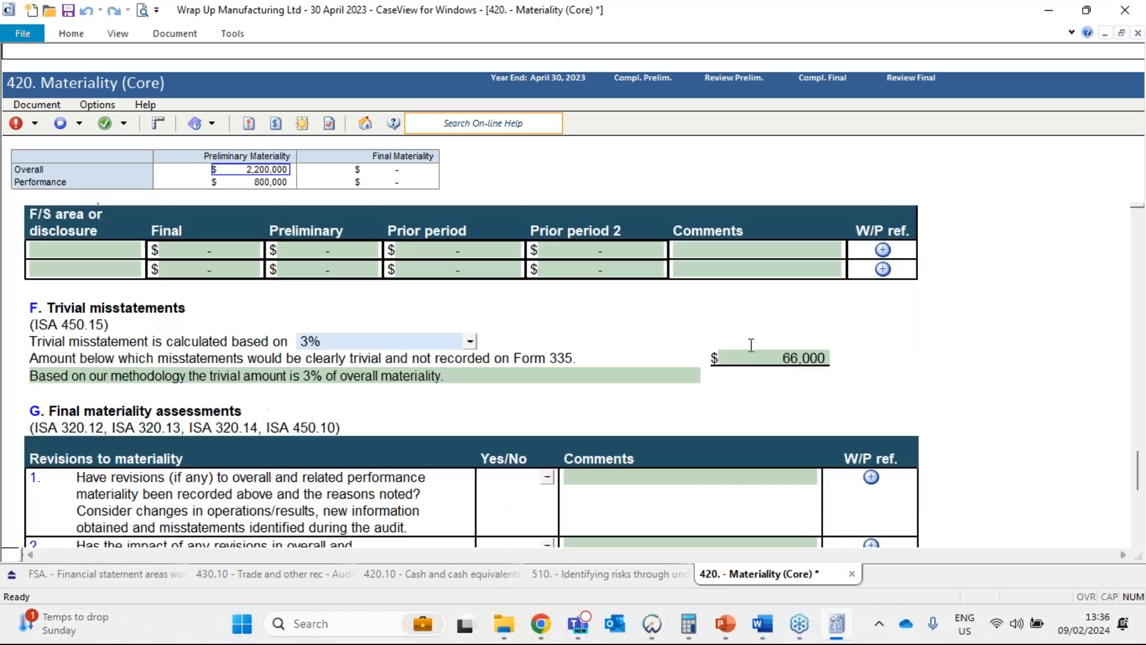
left_click(774, 362)
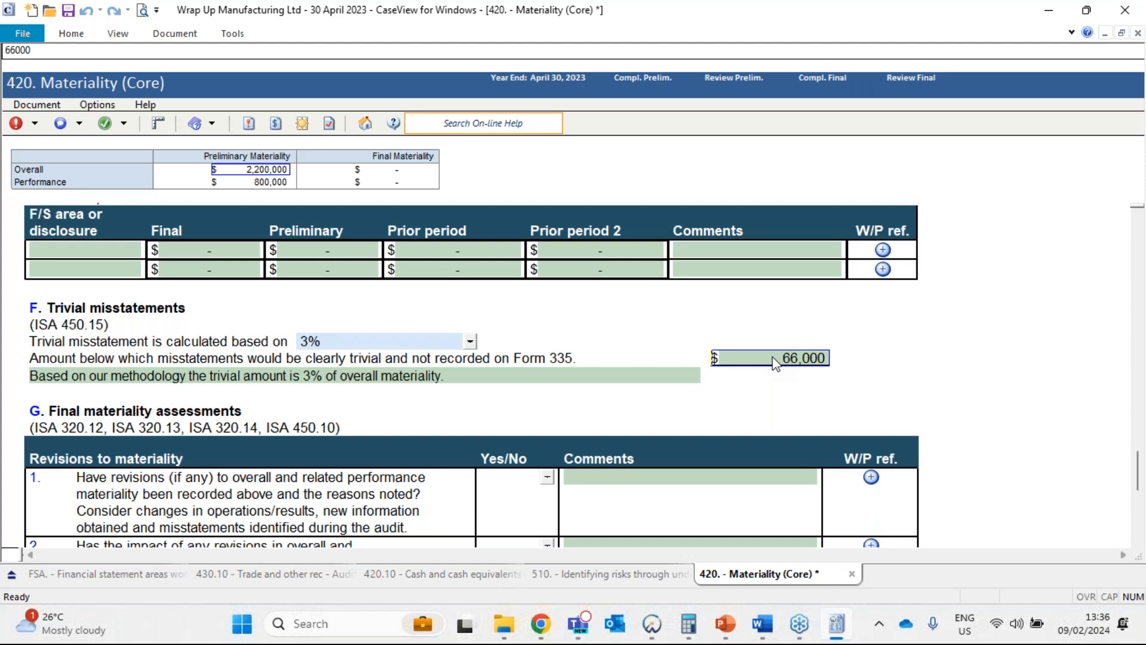
Open the FSA Financial statement areas worksheet and examine the Cash and cash equivalents line across its risk, audit response and W/P reference columns.
left_click(144, 573)
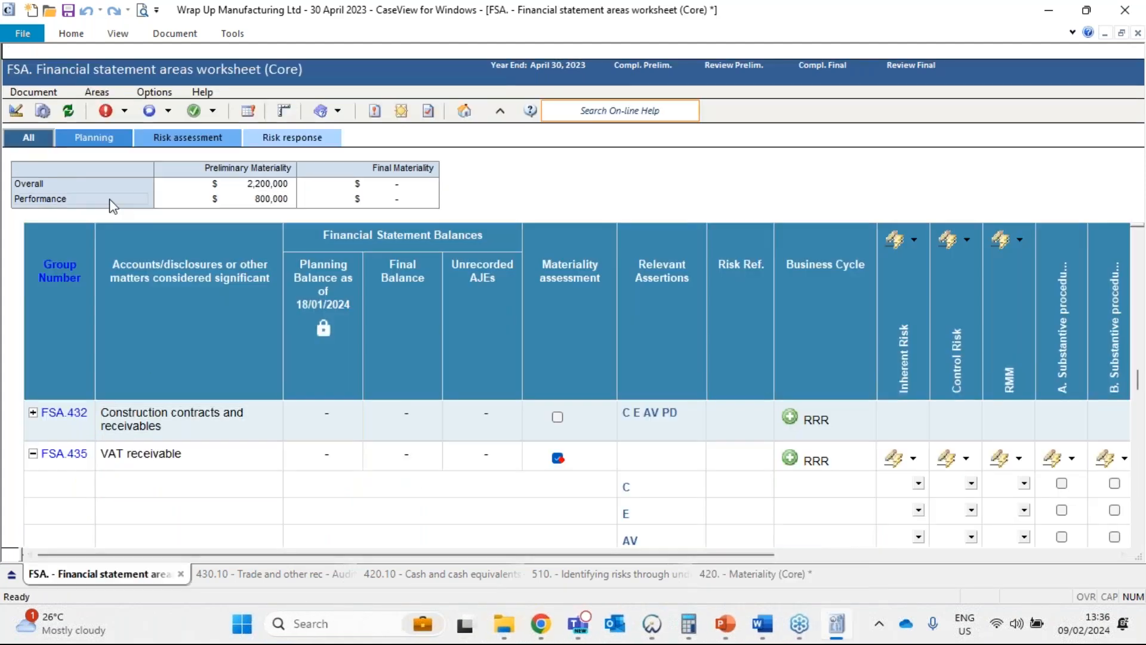
scroll(531, 447, "up", 5)
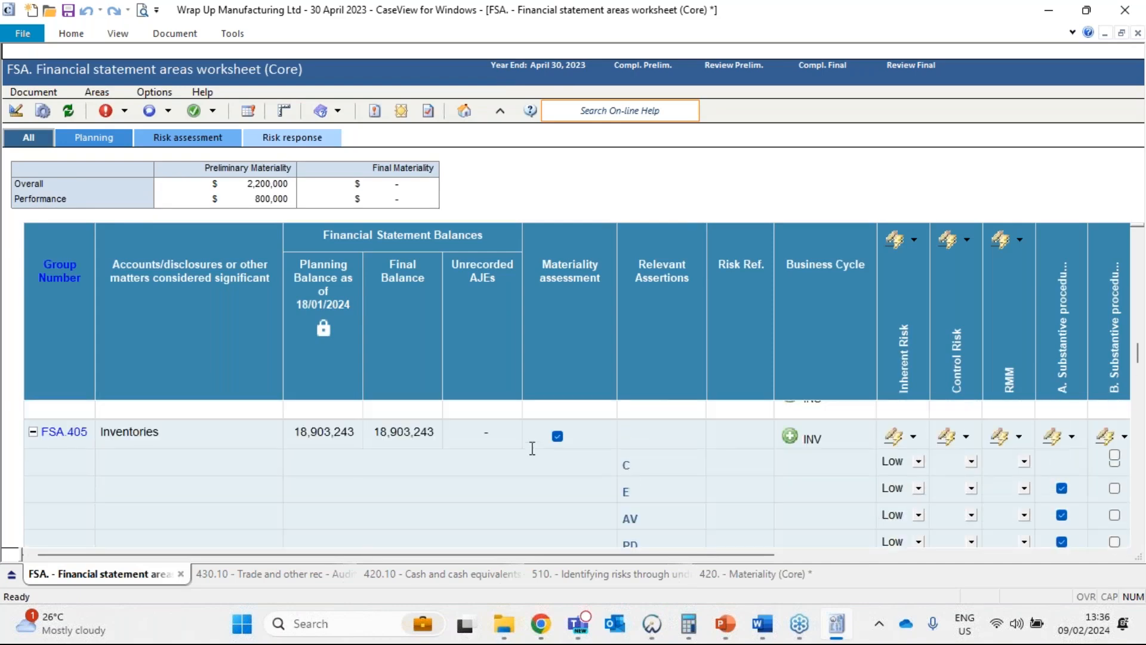
scroll(532, 447, "up", 2)
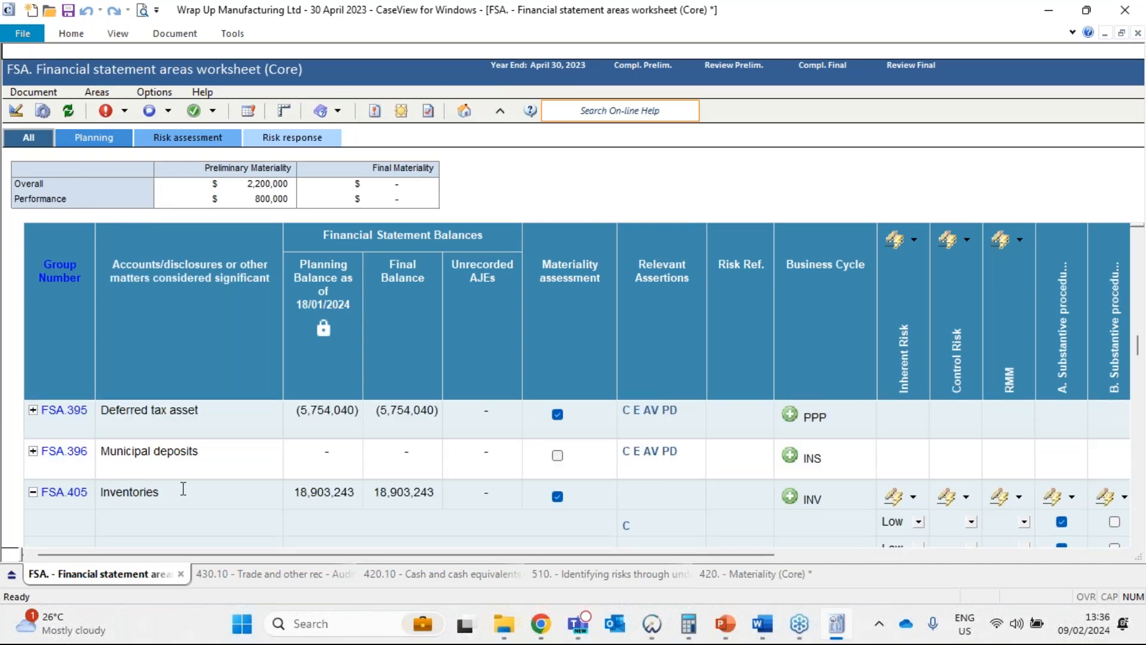
scroll(241, 485, "down", 2)
scroll(243, 484, "up", 3)
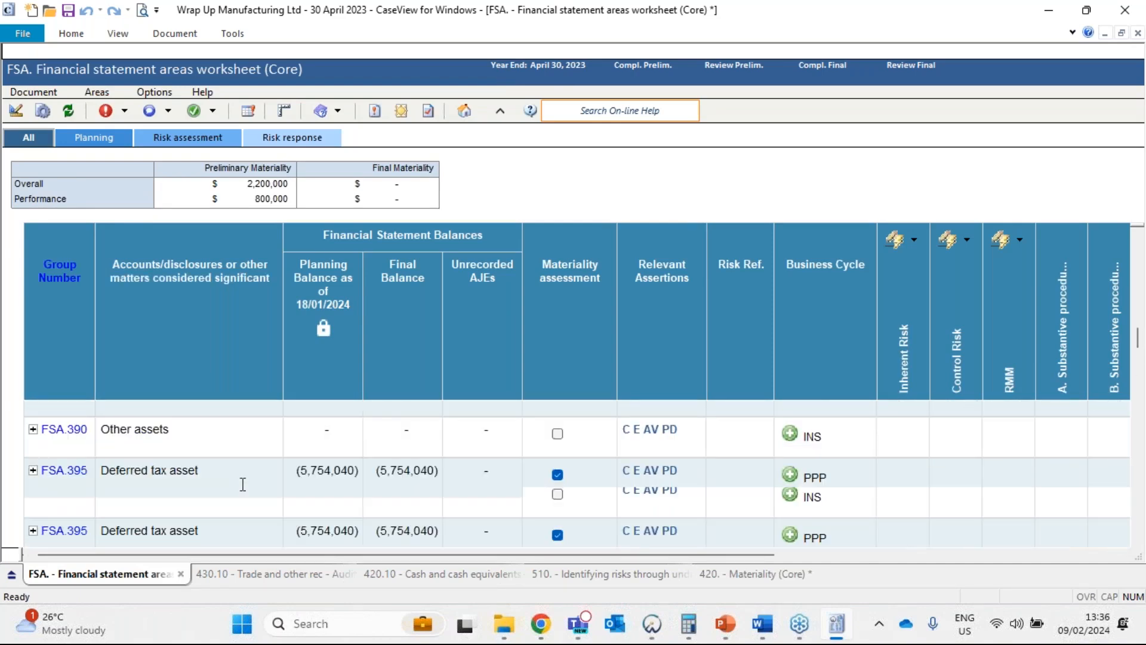
scroll(243, 484, "down", 1)
scroll(243, 484, "down", 3)
scroll(249, 483, "up", 2)
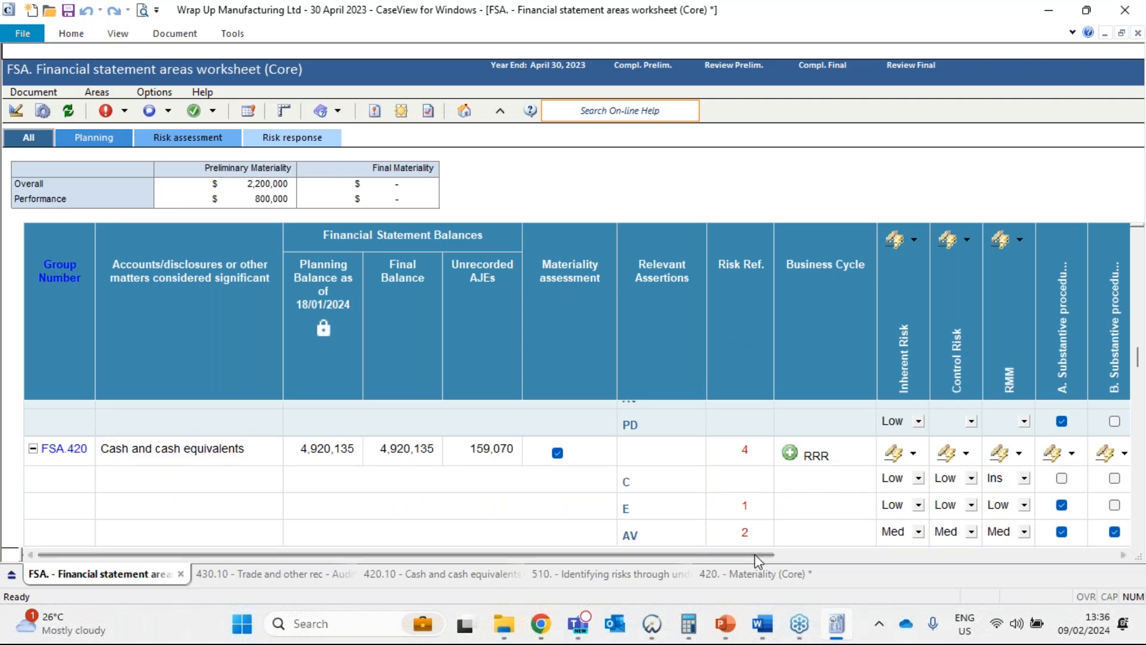
left_click_drag(754, 554, 865, 554)
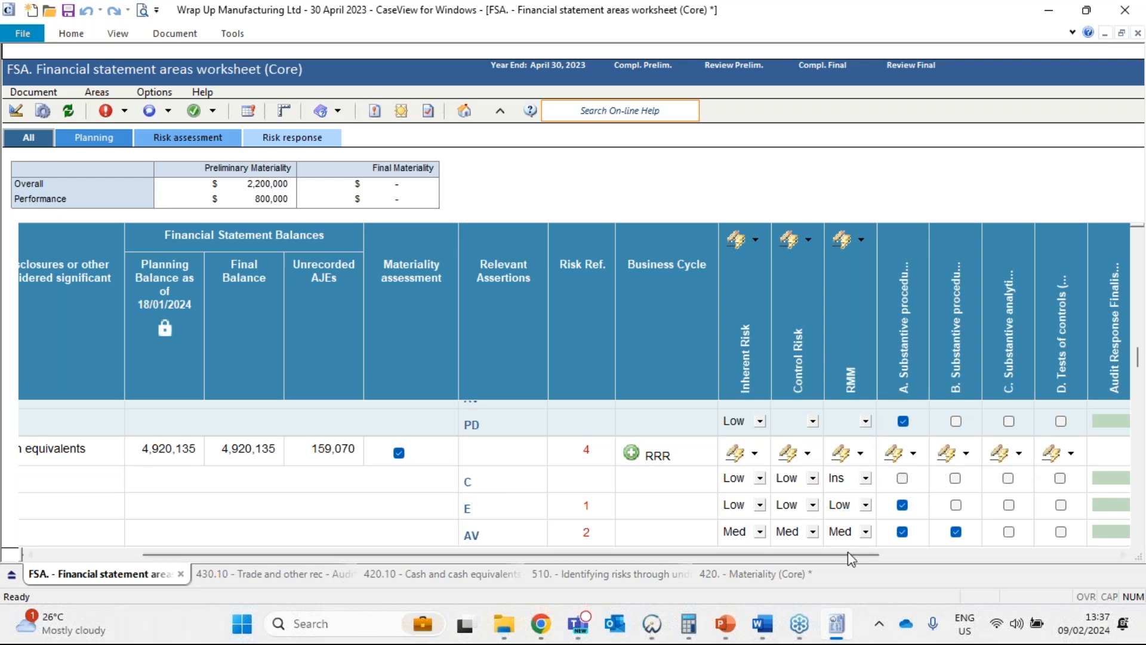
left_click_drag(868, 561, 1102, 561)
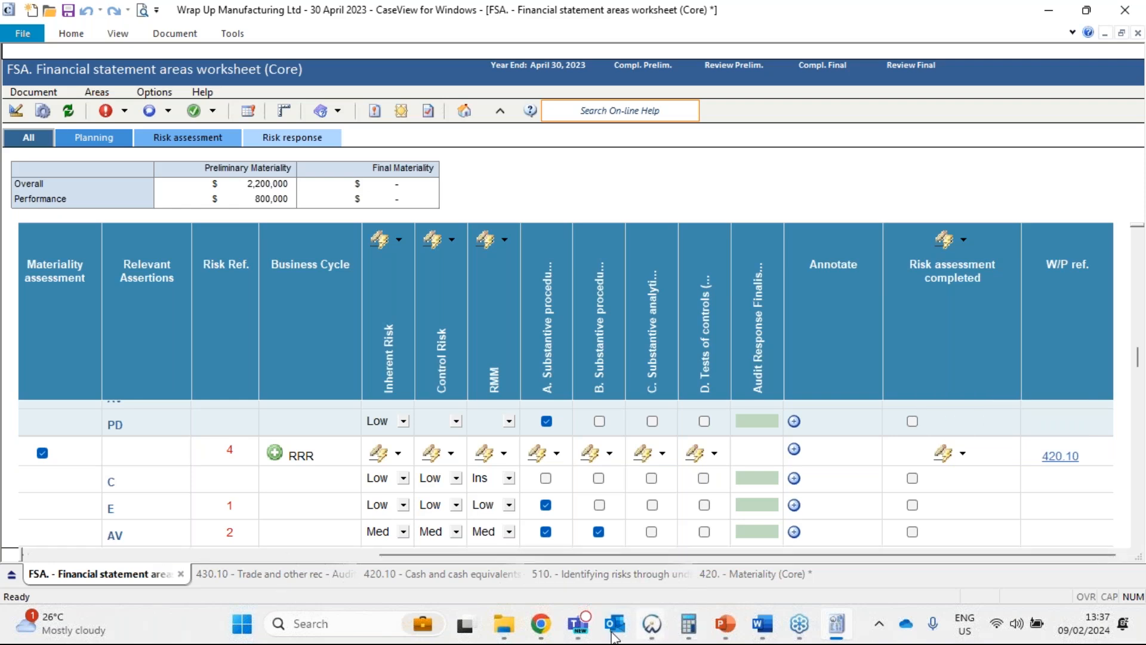
Switch to the Caseware Working Papers Digital Dashboard and view its workflow from the start of the planning phase.
mouse_move(655, 629)
left_click(561, 546)
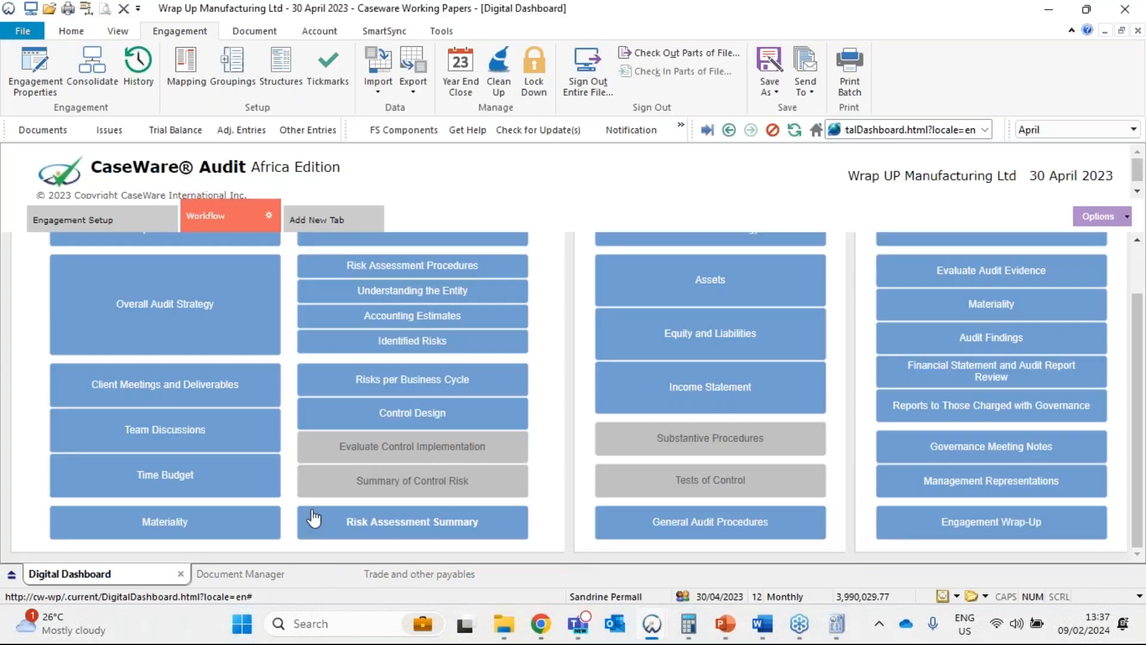
scroll(299, 504, "up", 1)
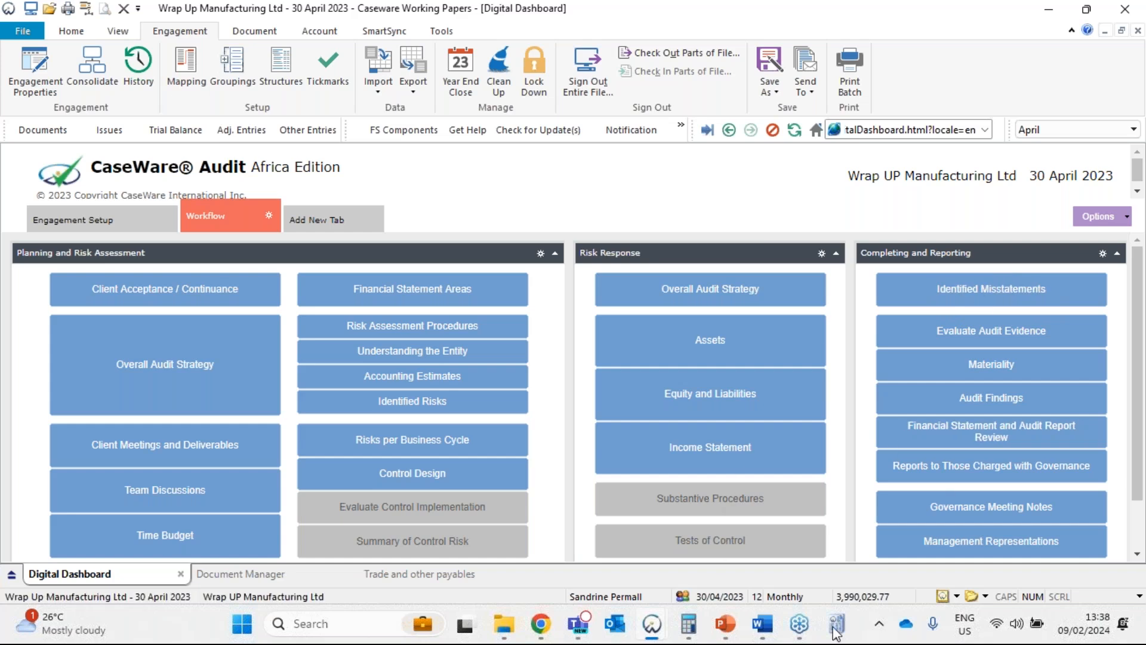
Switch back to the Financial statement areas worksheet in CaseView and reopen the 420 Materiality document.
mouse_move(822, 624)
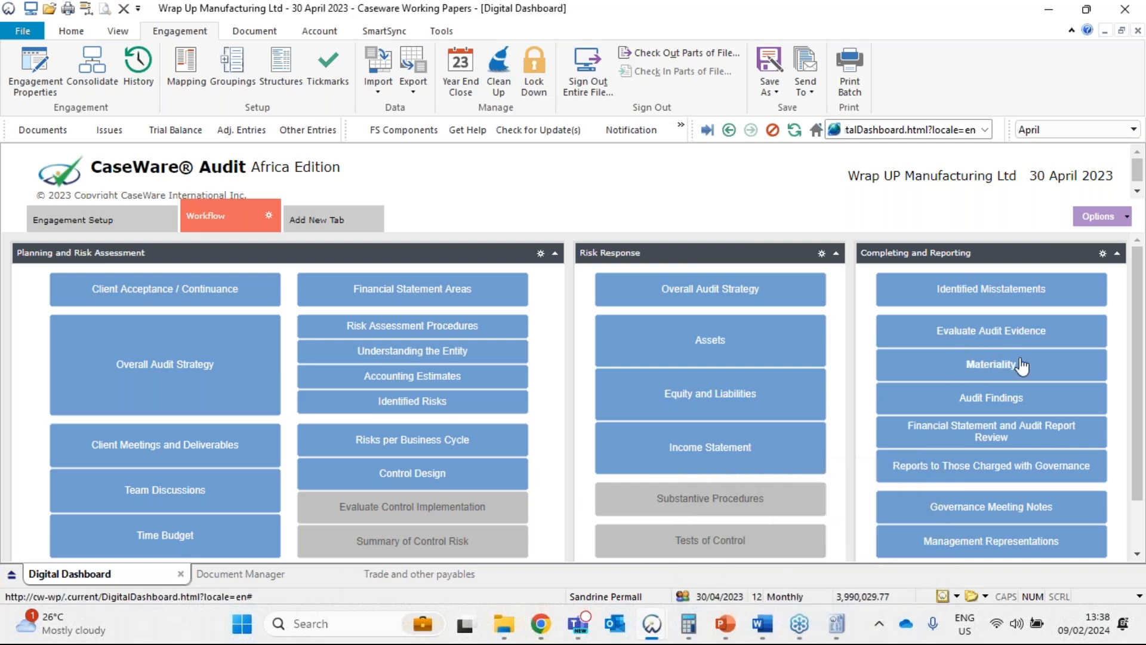
left_click(837, 625)
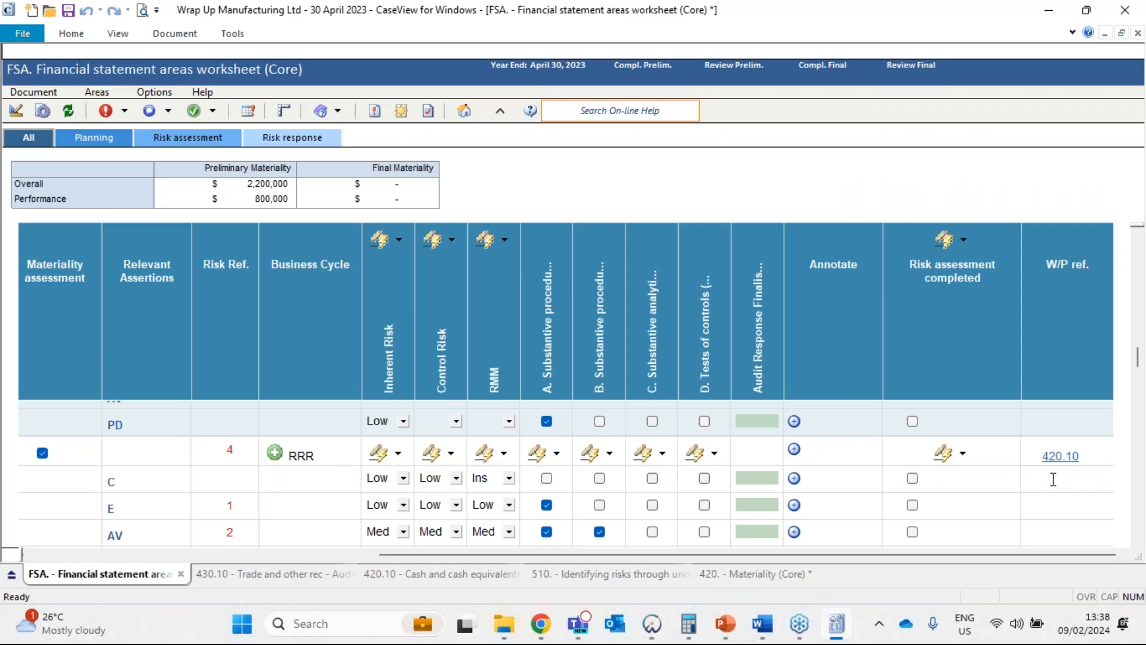
left_click_drag(980, 557, 595, 585)
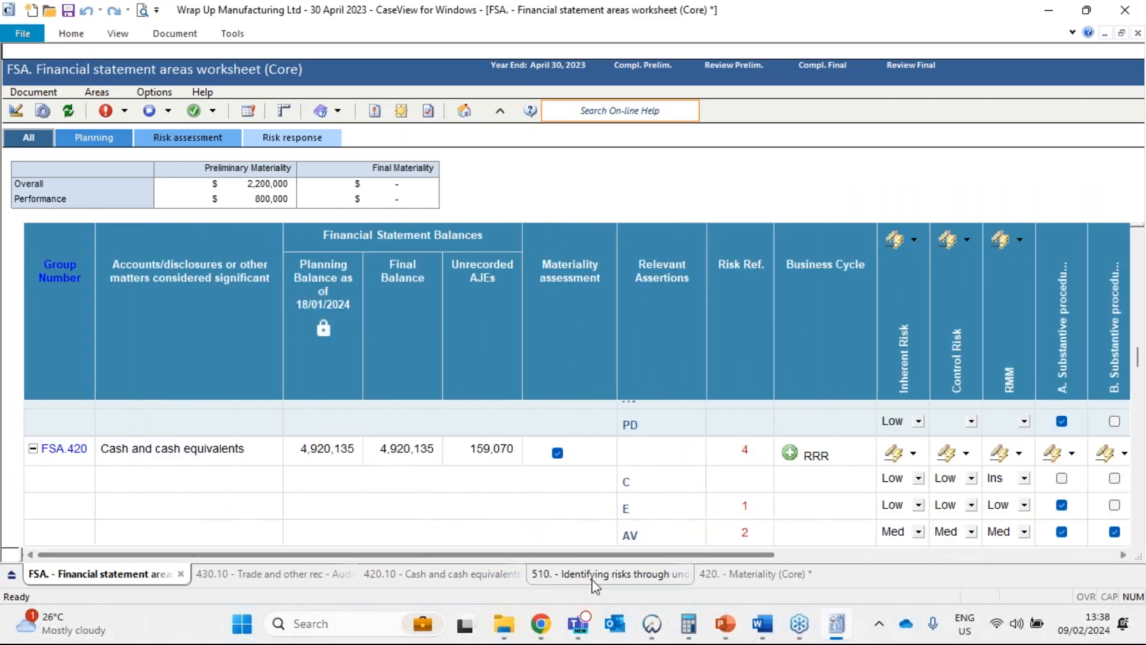
left_click(729, 574)
Inspect the Preliminary and Final amount cells in the overall materiality Conclusions table.
scroll(500, 395, "up", 15)
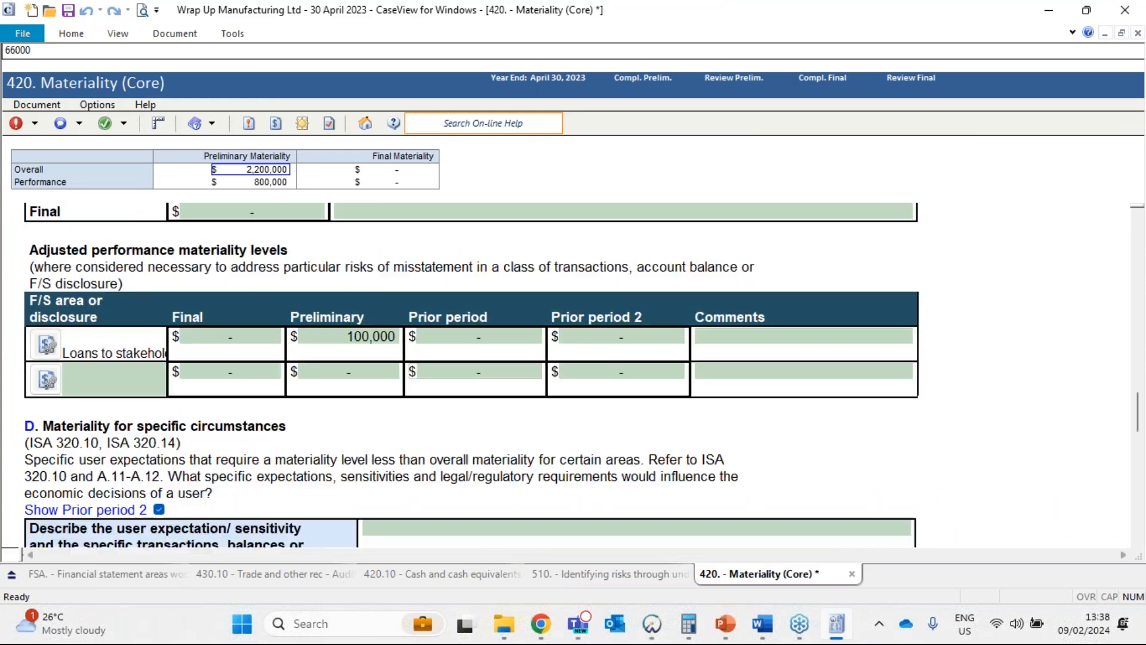
scroll(500, 395, "down", 5)
left_click(329, 296)
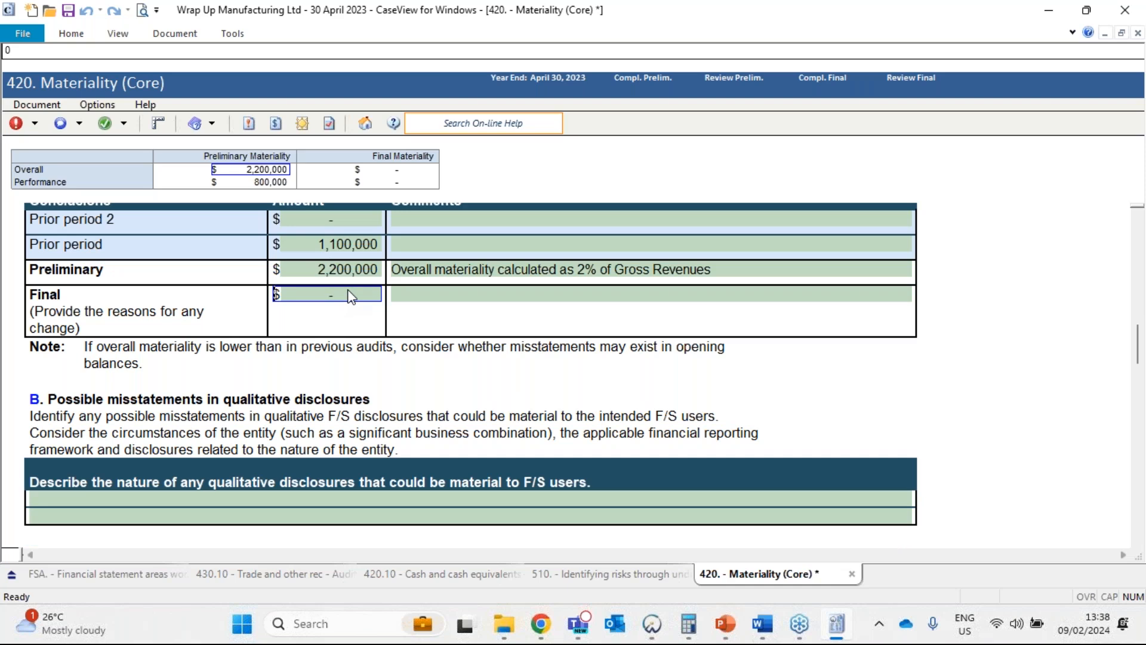
left_click(352, 273)
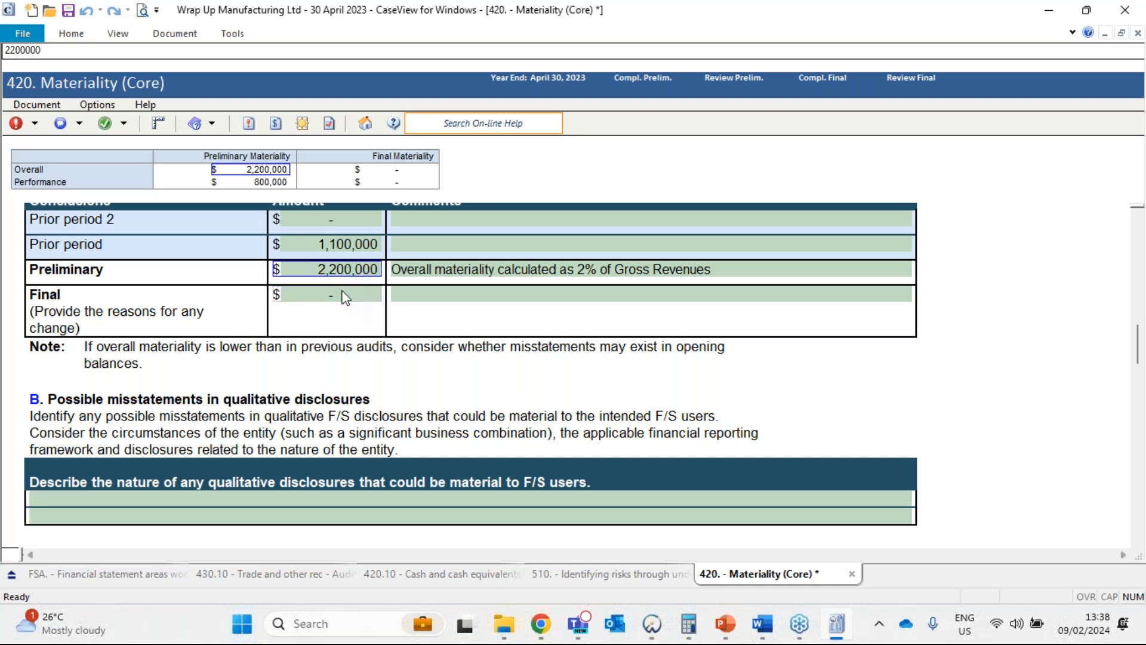
left_click(345, 296)
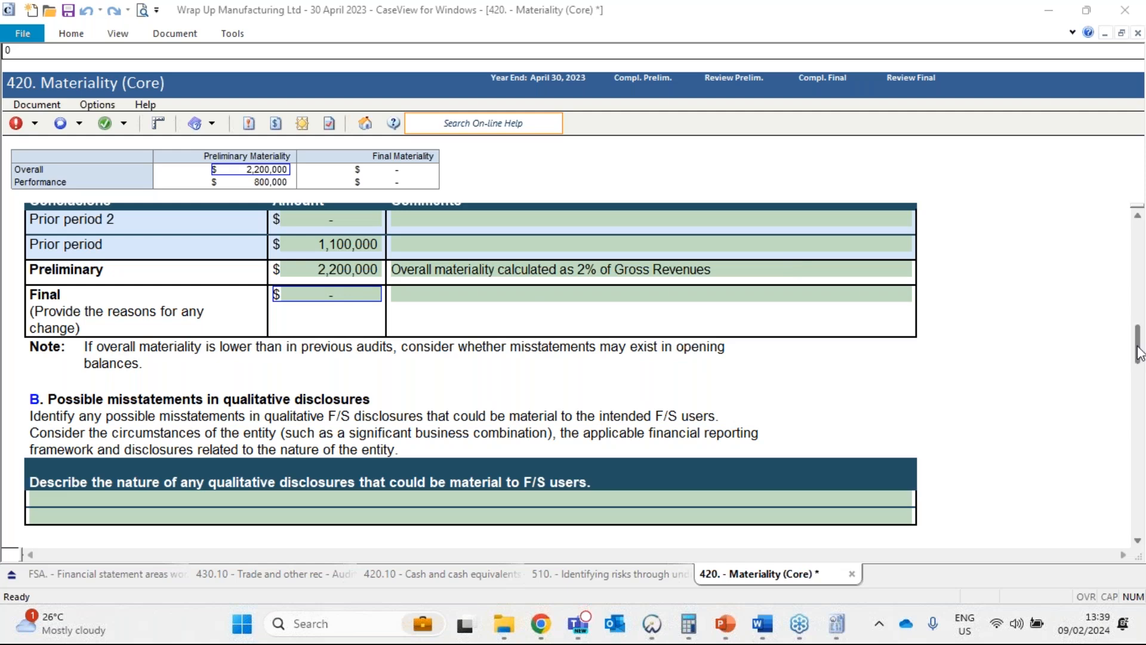
Examine the two Revisions to materiality questions under section G, Final materiality assessments.
left_click_drag(1137, 352, 1138, 497)
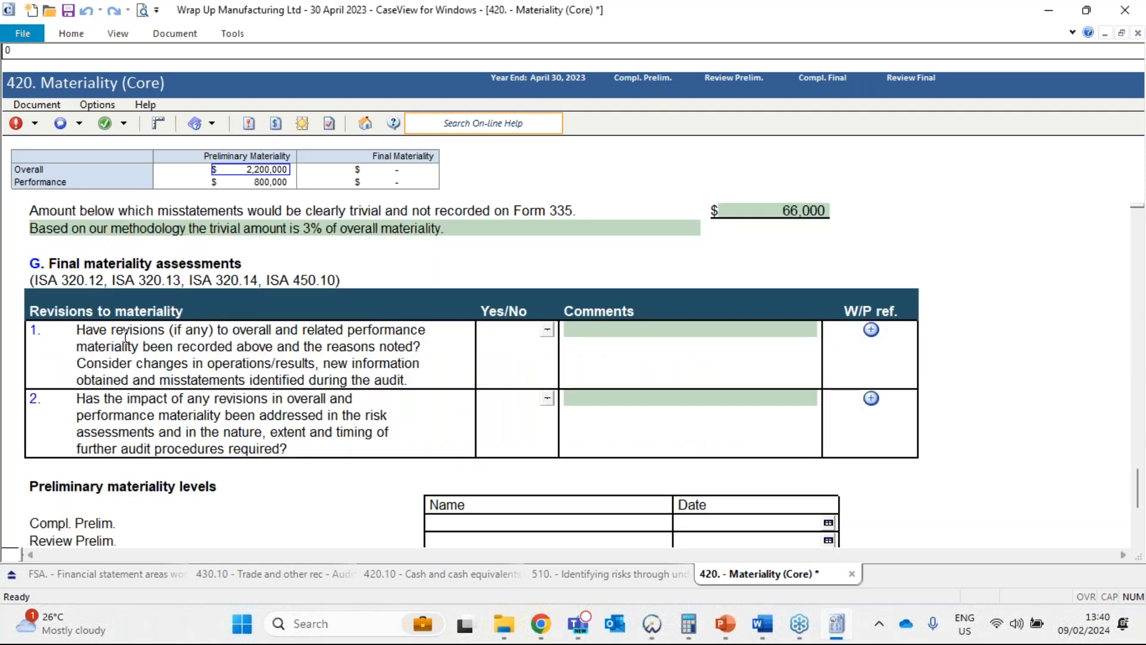
left_click_drag(208, 312, 208, 435)
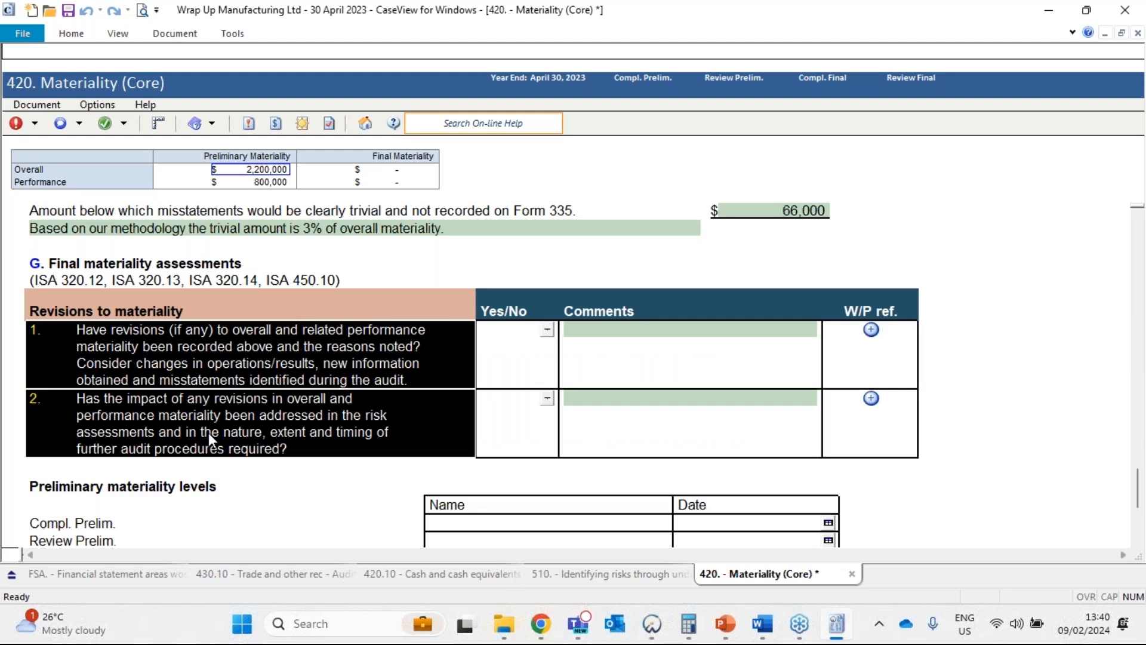
left_click(252, 349)
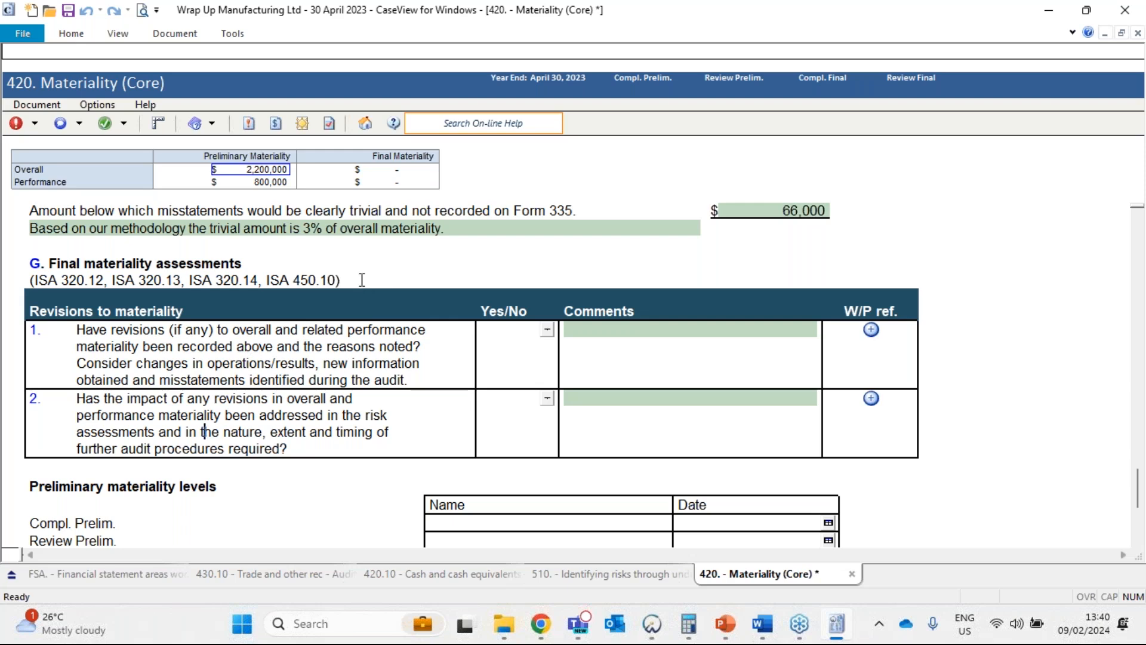
left_click(1077, 182)
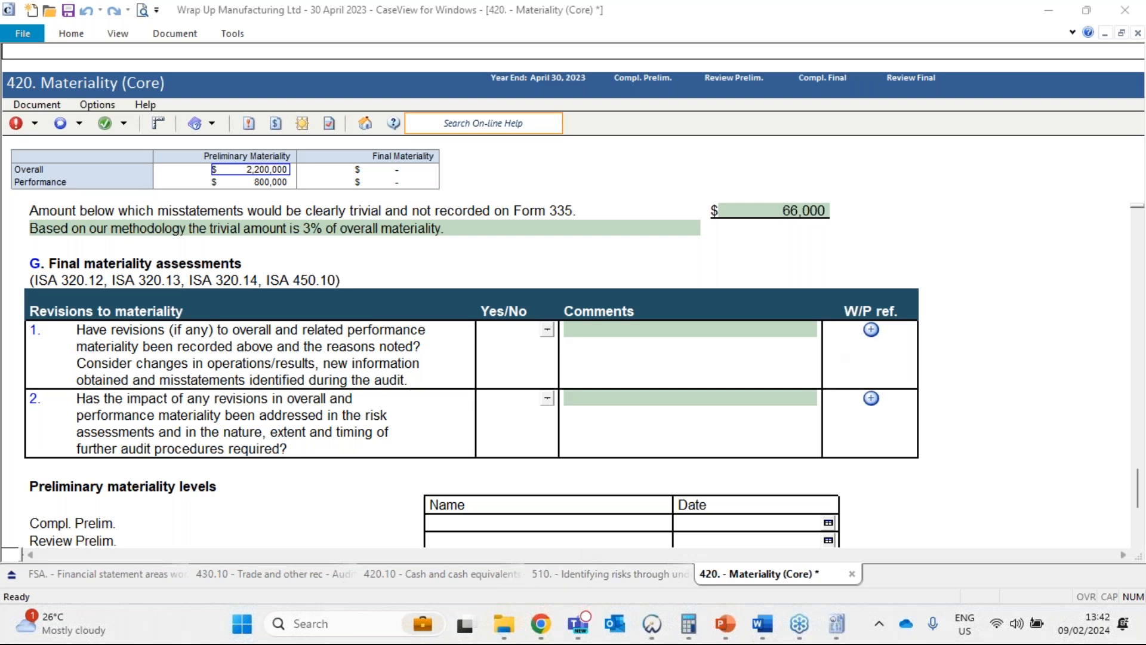
View the risk-level options available for calculating performance materiality in section C.
scroll(361, 311, "up", 1)
scroll(361, 312, "up", 12)
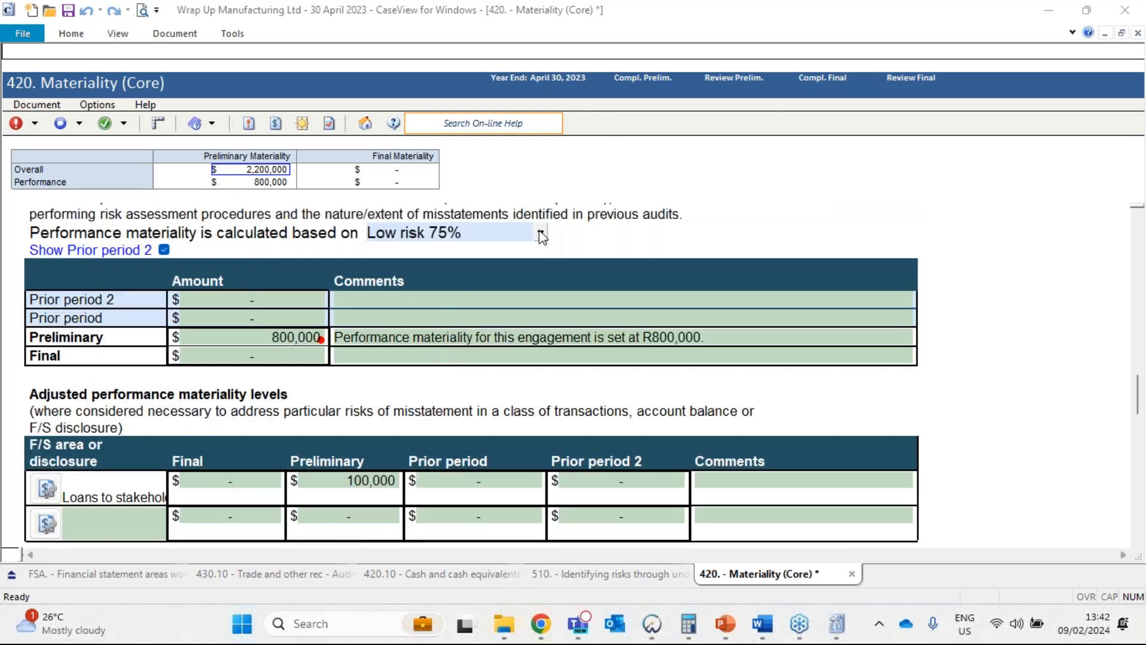
left_click(542, 234)
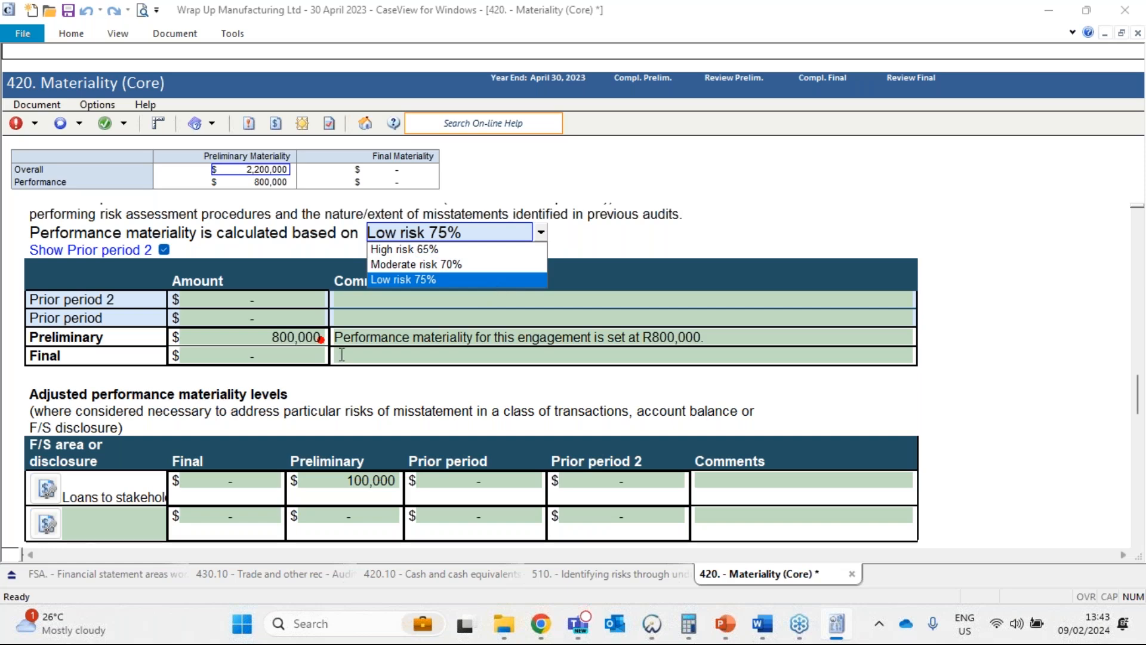
Inspect the Preliminary performance materiality amount against the risk level selected for its calculation.
left_click(281, 344)
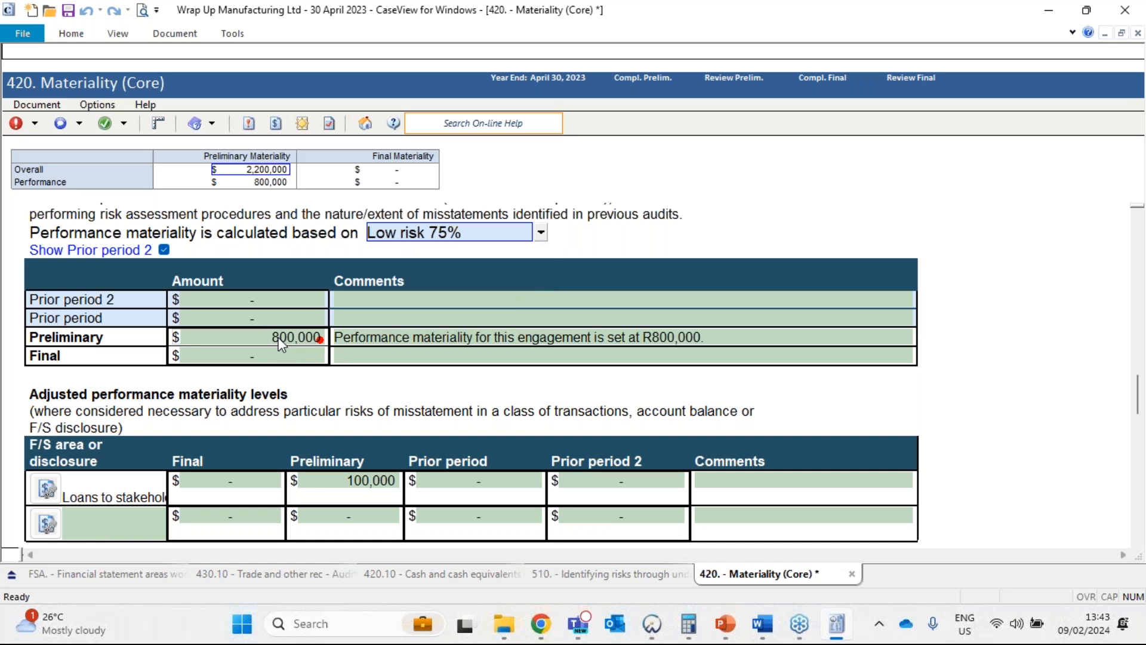
left_click(281, 344)
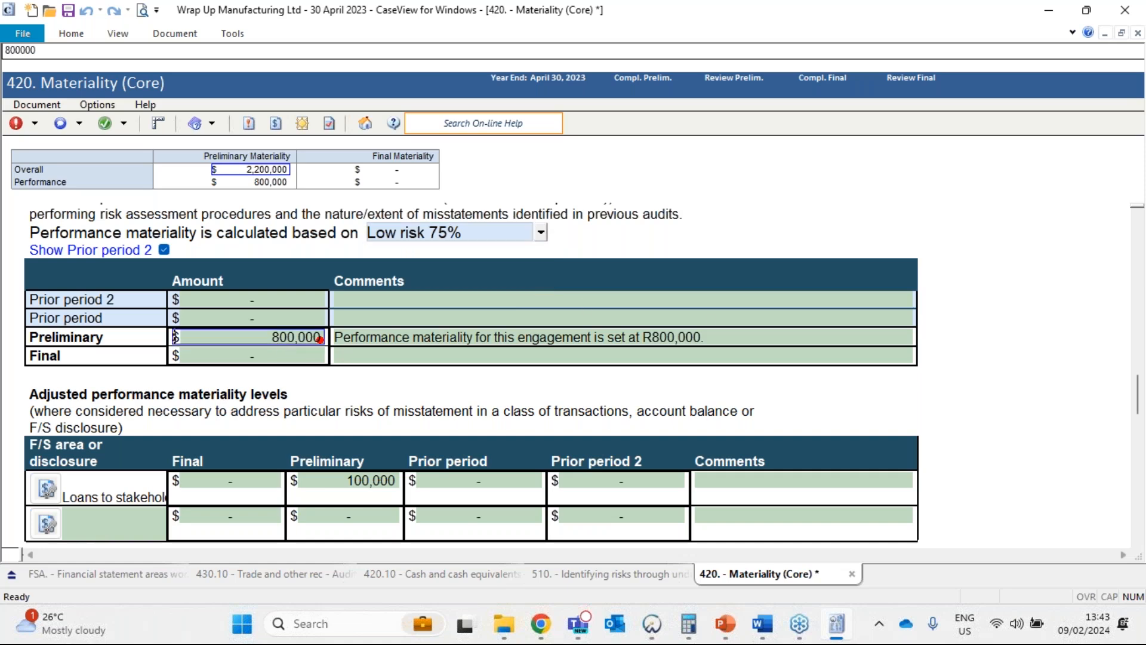
left_click(428, 239)
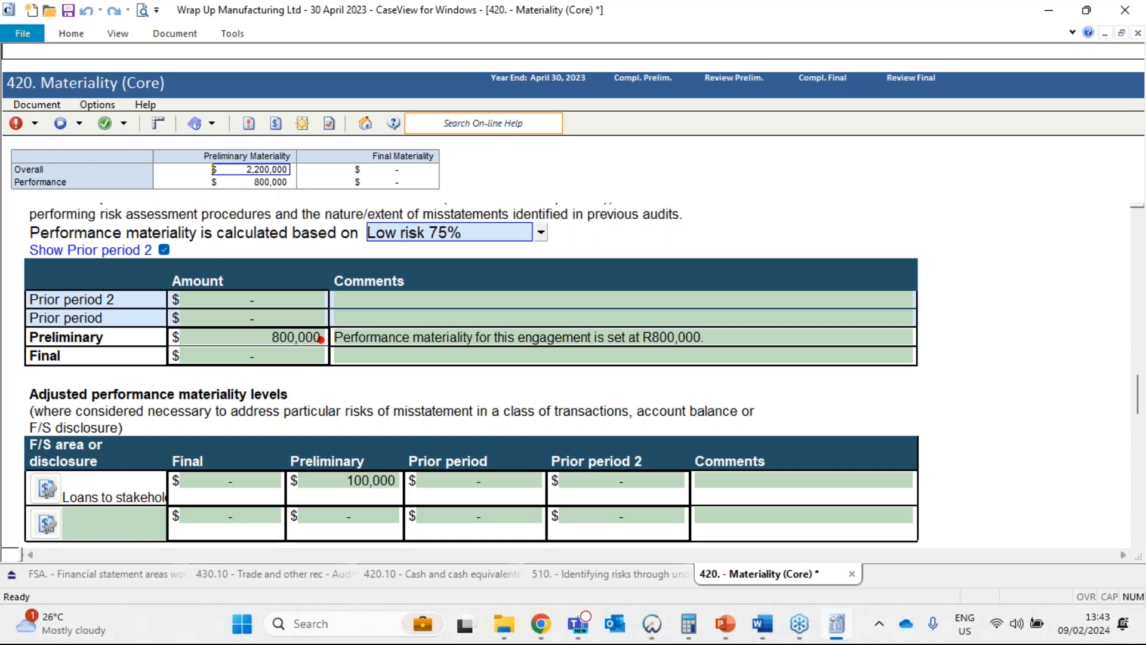
left_click(284, 335)
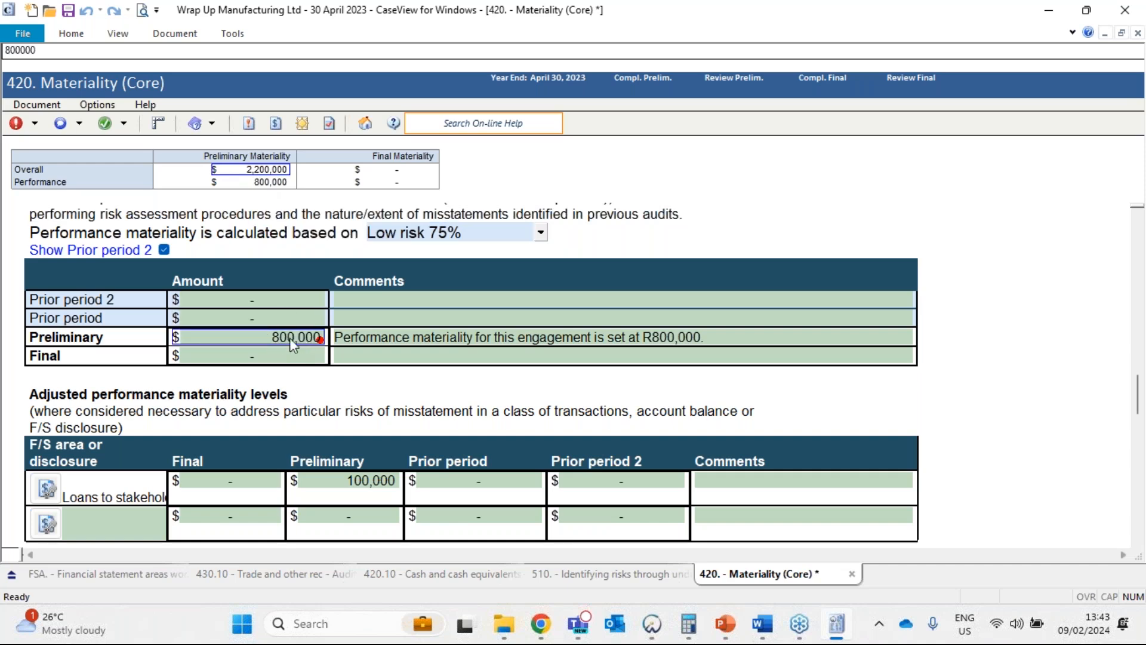
Append "Computed at 80% based on SP methodology" to the Preliminary performance materiality comment.
left_click(718, 338)
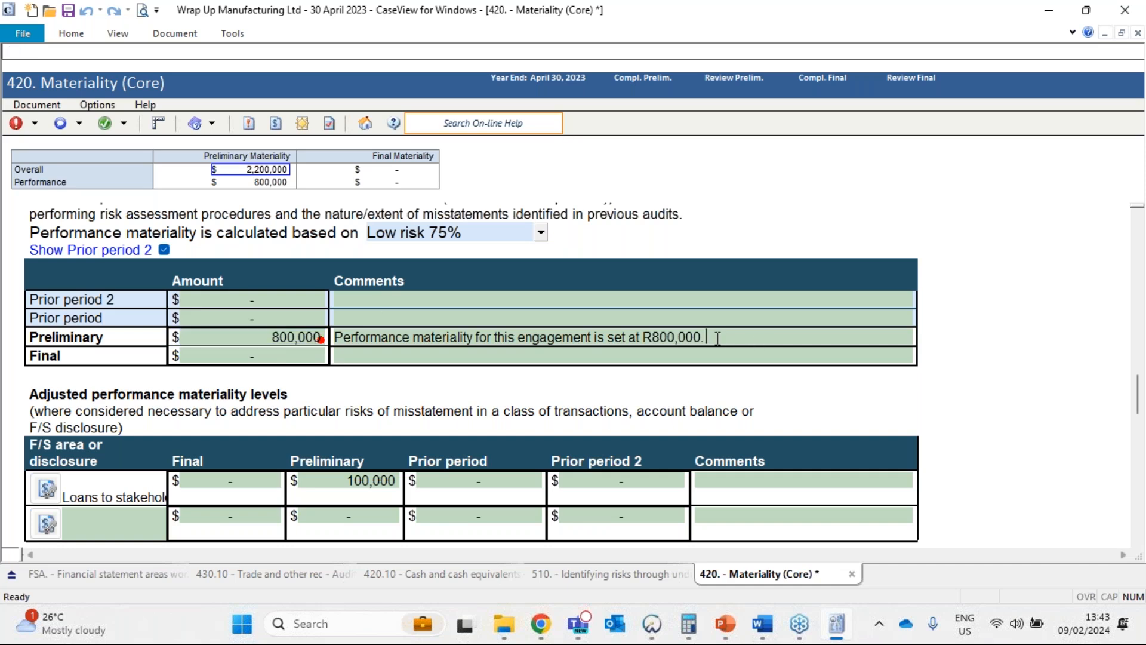
type("Computed at 80% ")
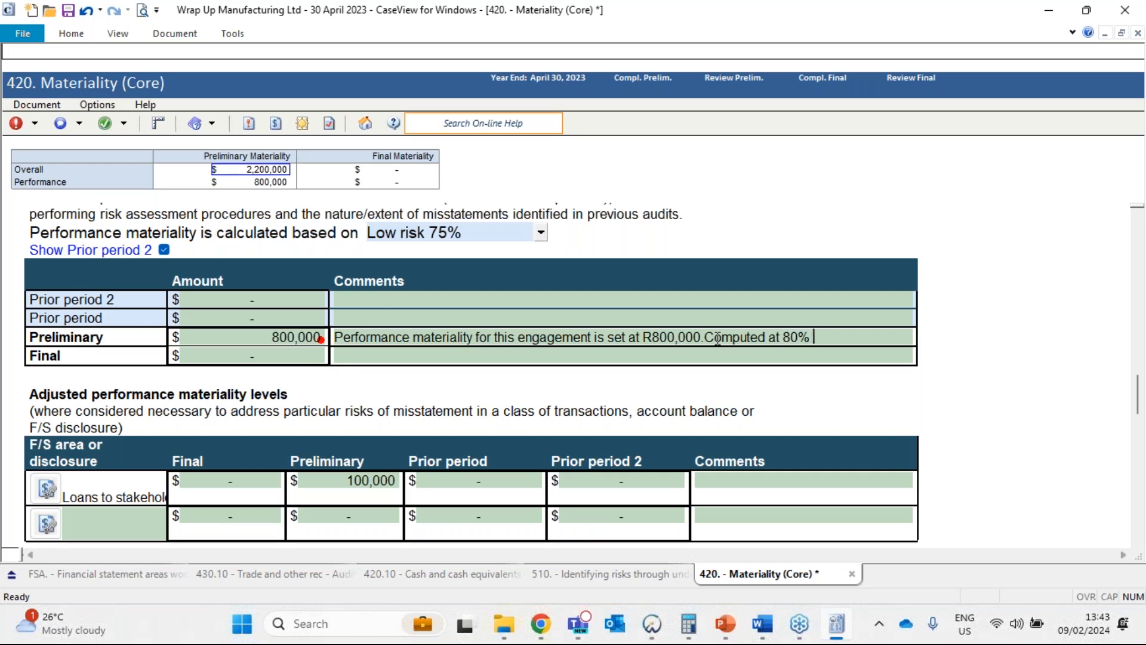
type("based on SP methodology")
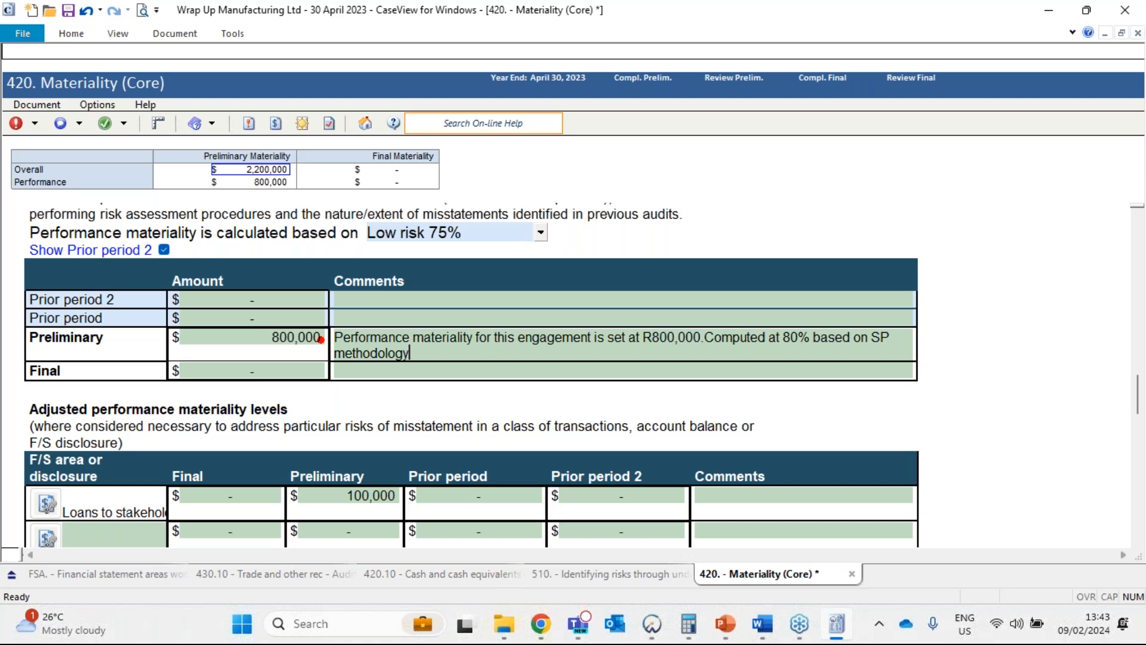
Check the performance materiality risk-level options and delete the added 80% methodology sentence from the Preliminary comment.
left_click(540, 233)
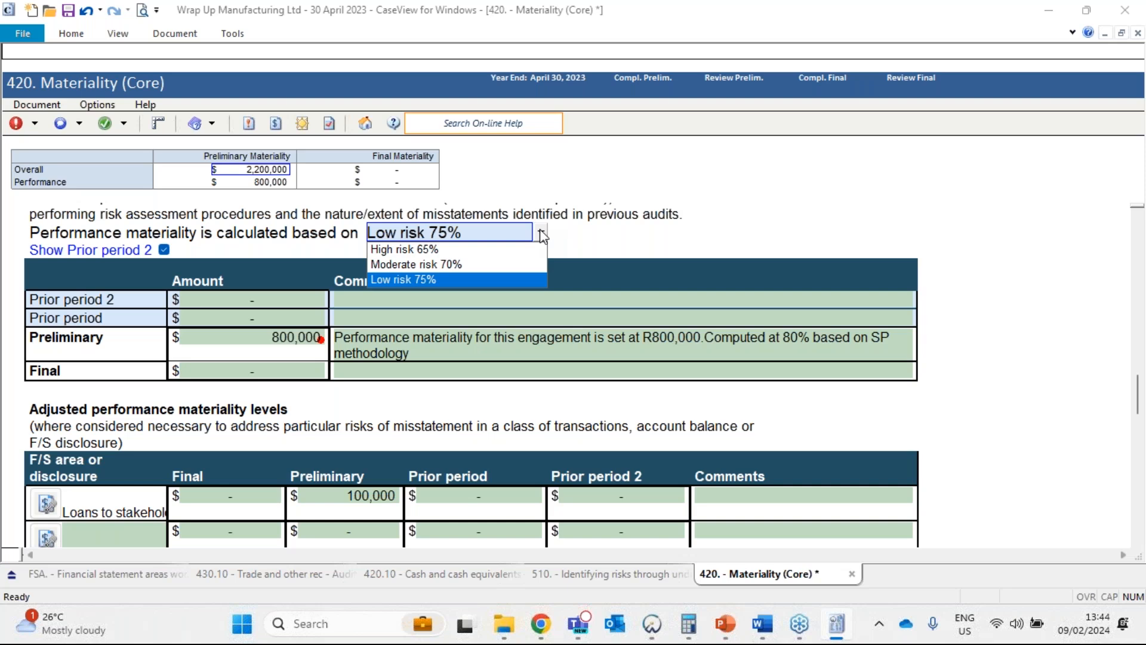
left_click_drag(738, 355, 705, 337)
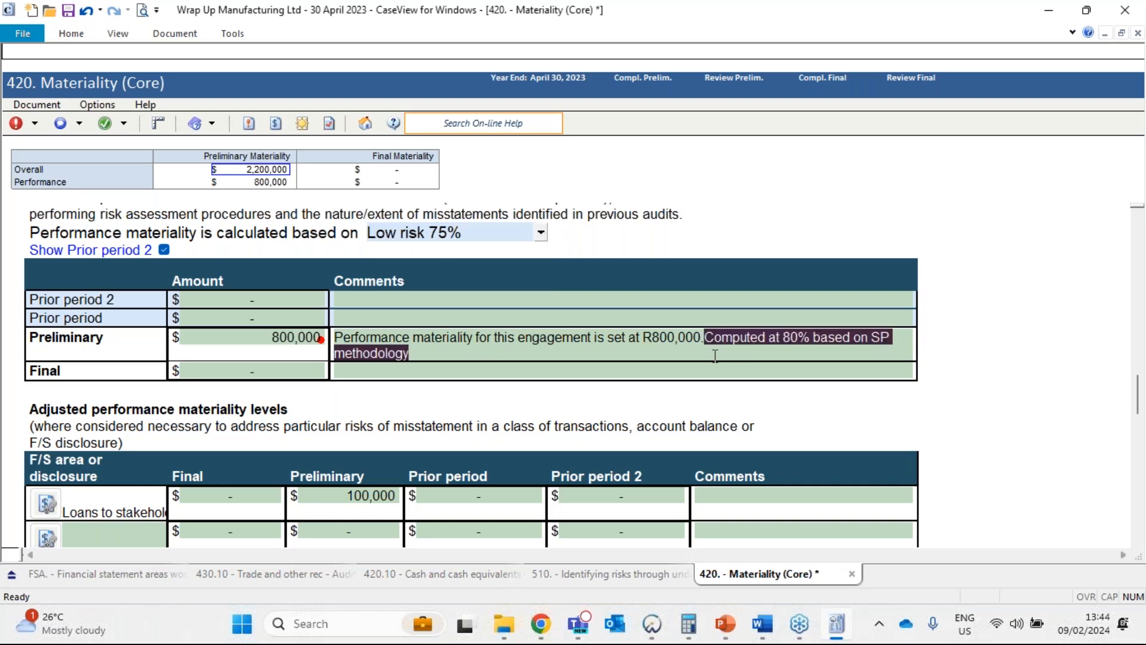
key("BackSpace")
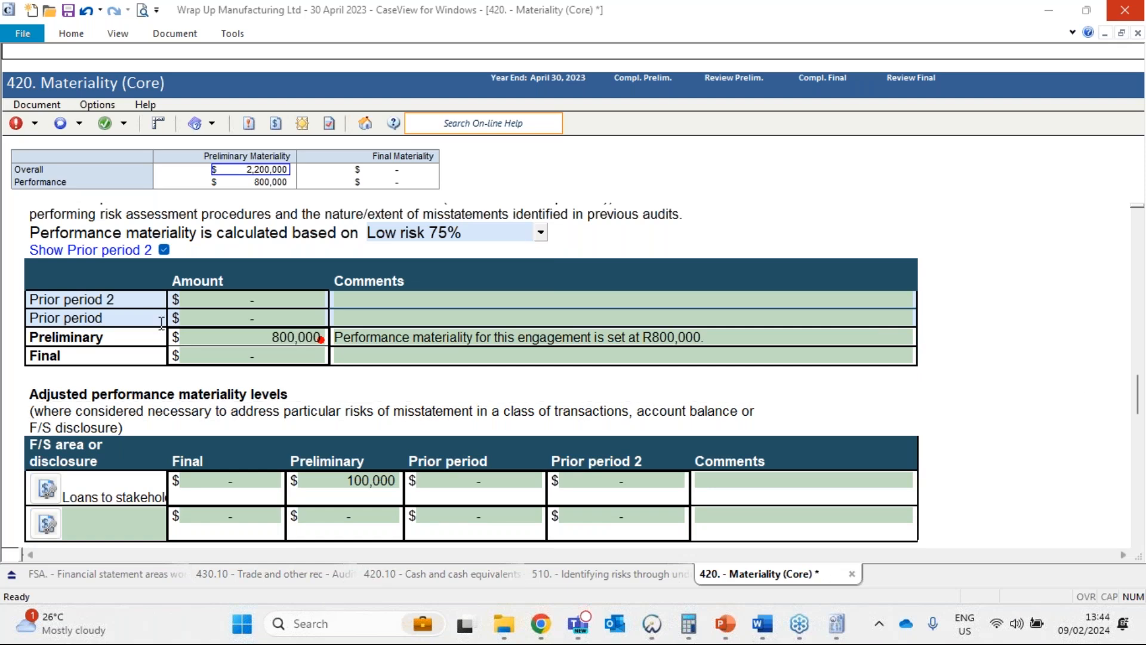
Review the Preliminary performance materiality amount, its comment and the risk level used as its basis.
left_click(275, 339)
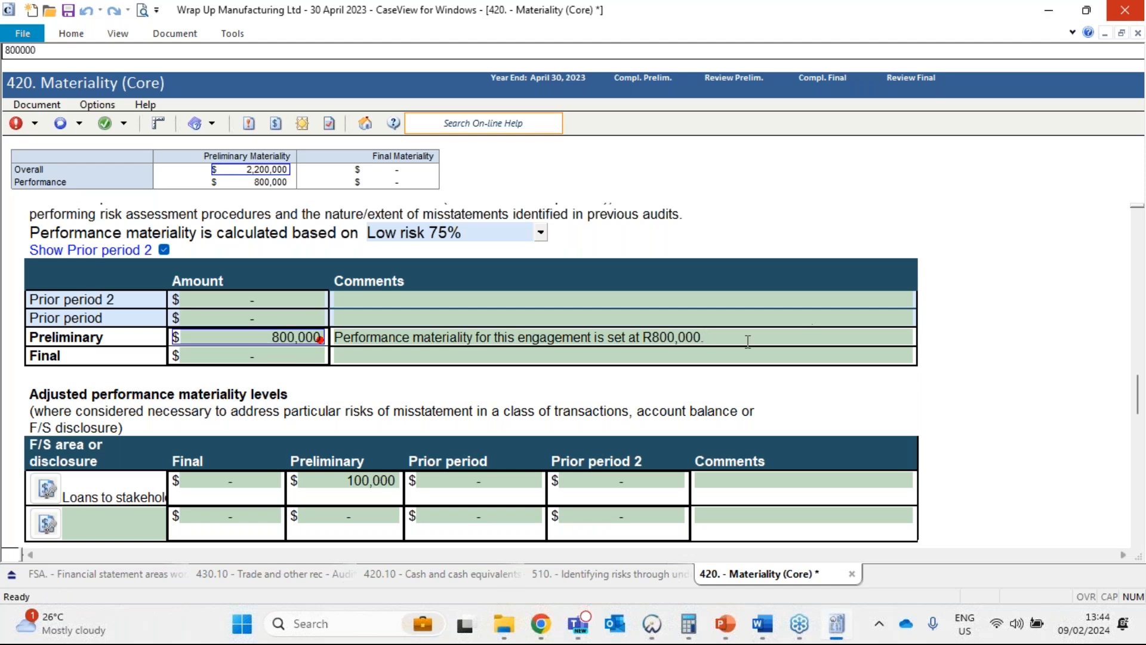
left_click(748, 341)
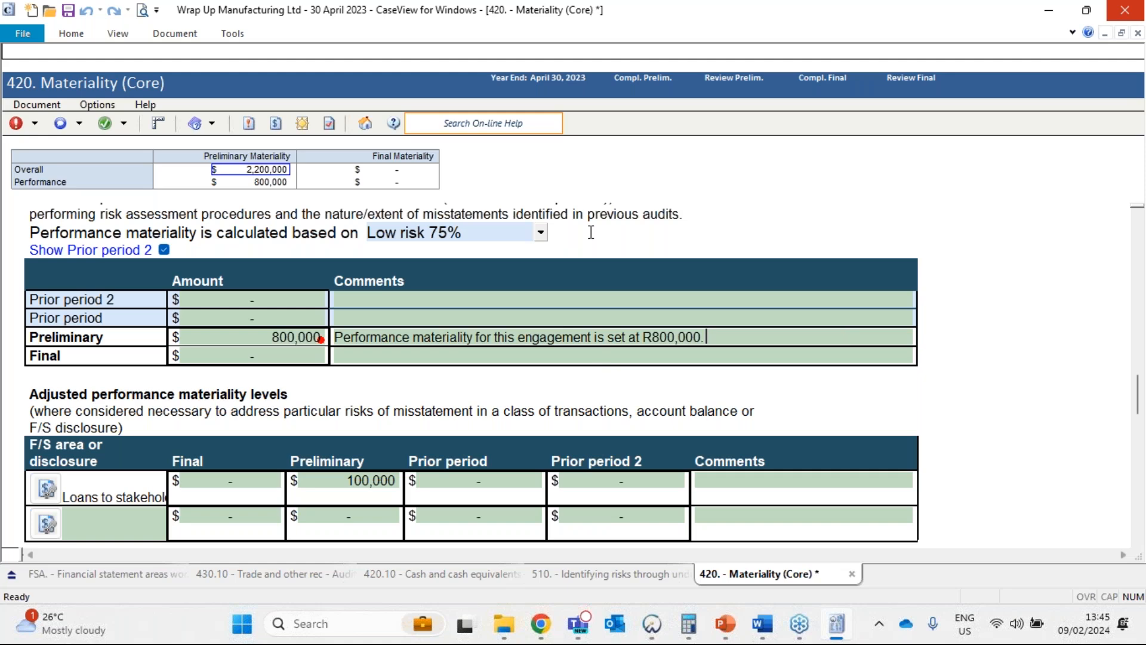
left_click(539, 233)
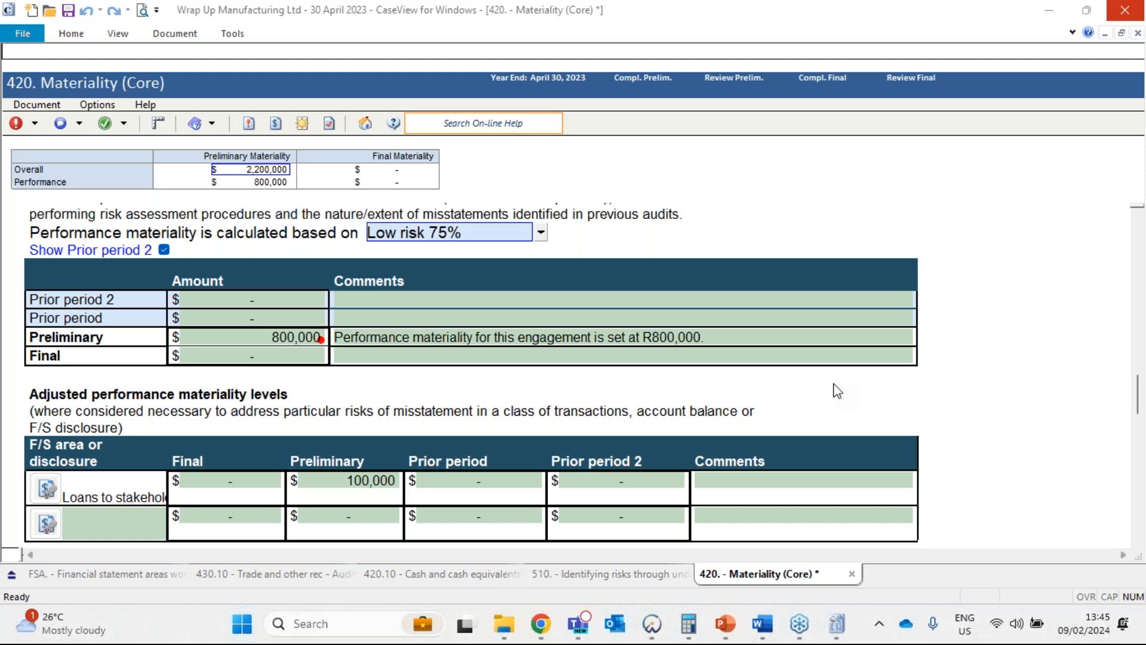
Switch to the Financial statement areas worksheet and view the Cash and cash equivalents area.
left_click(137, 574)
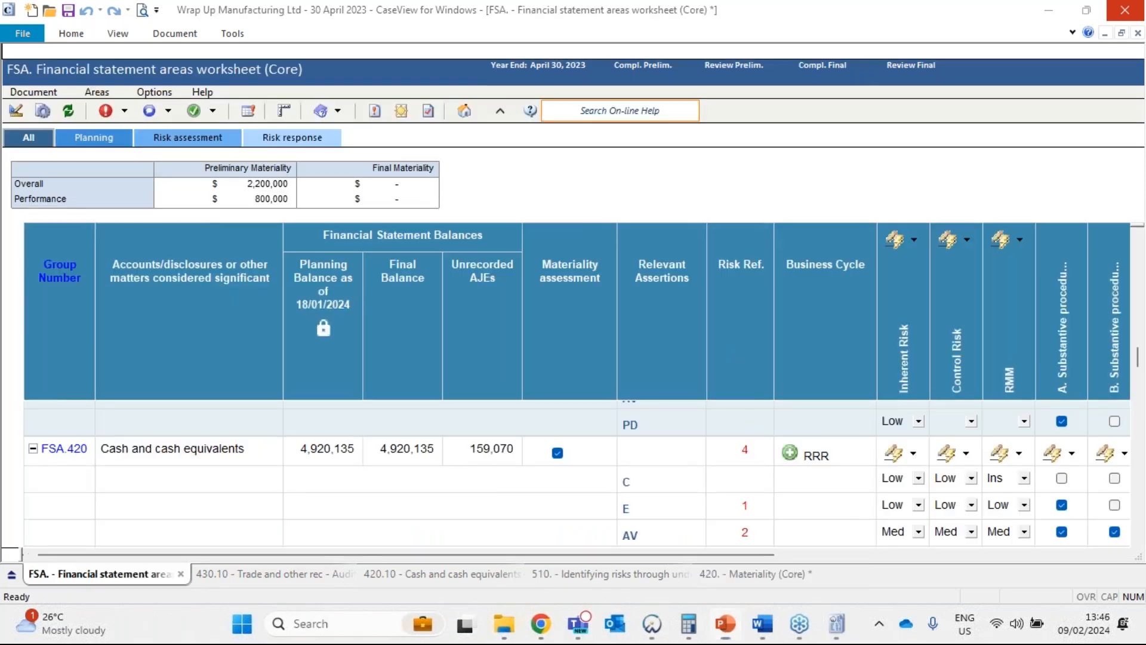
key("alt+Tab")
left_click(160, 456)
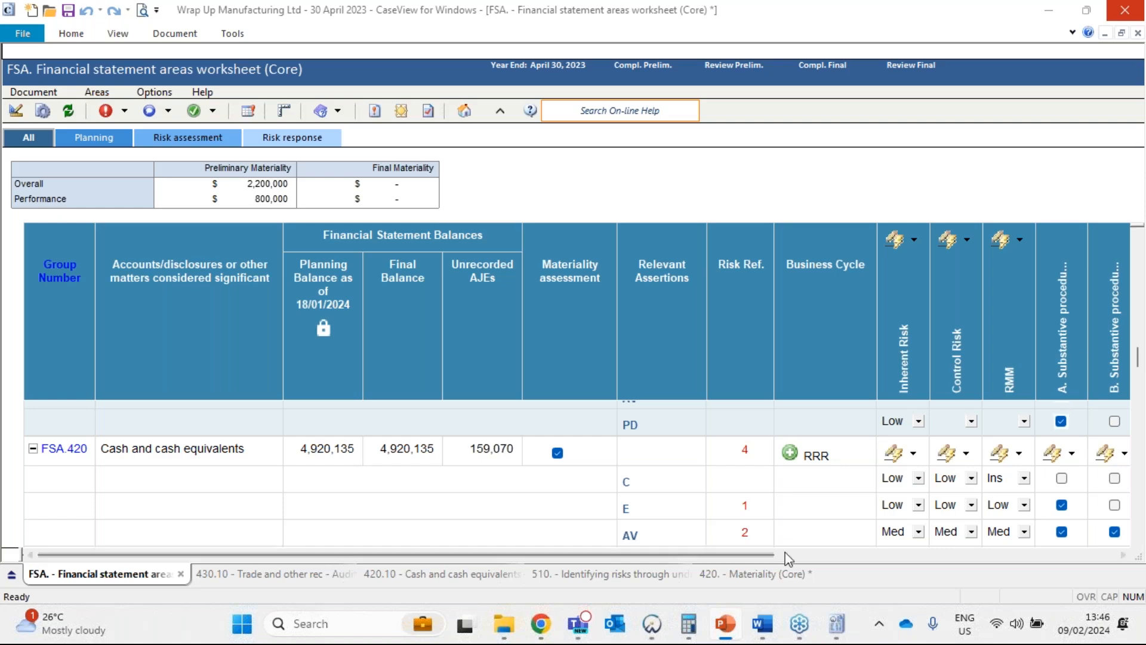
Return to the 420 Materiality document and review sections F, Trivial misstatements, and G, Final materiality assessments.
left_click(782, 576)
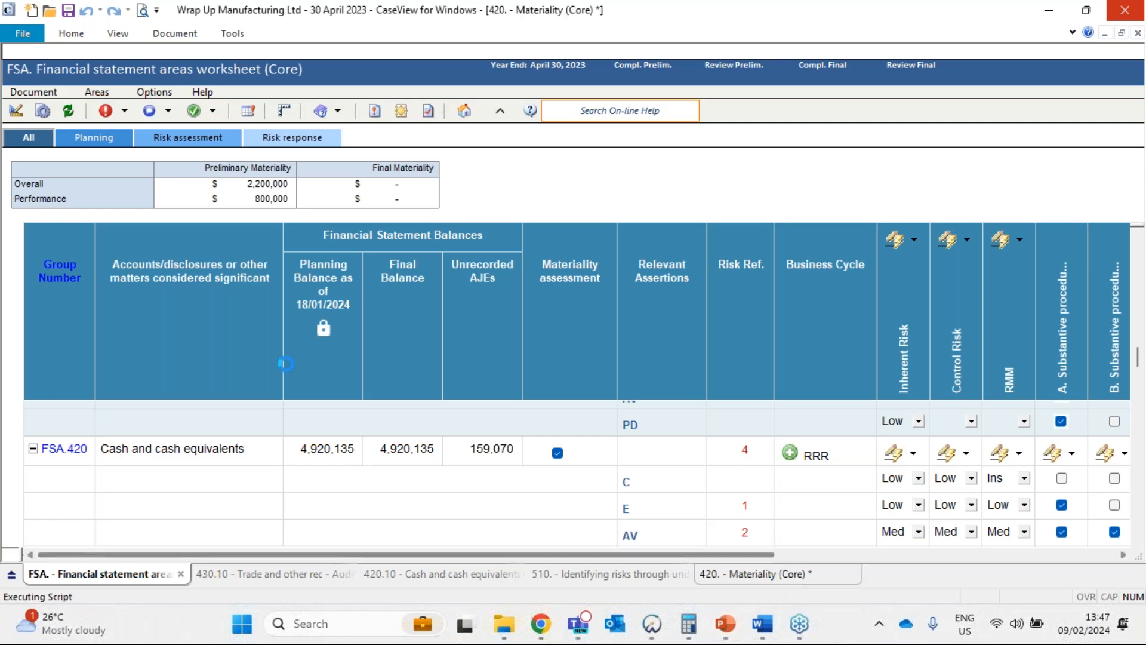
scroll(381, 361, "down", 8)
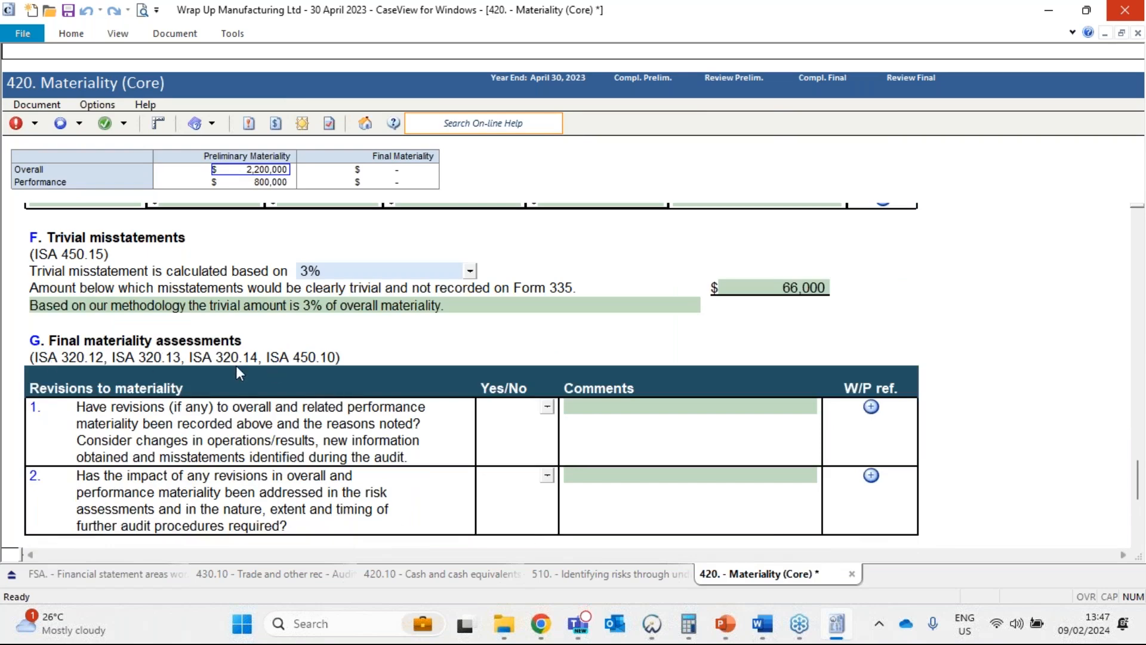
scroll(235, 373, "down", 1)
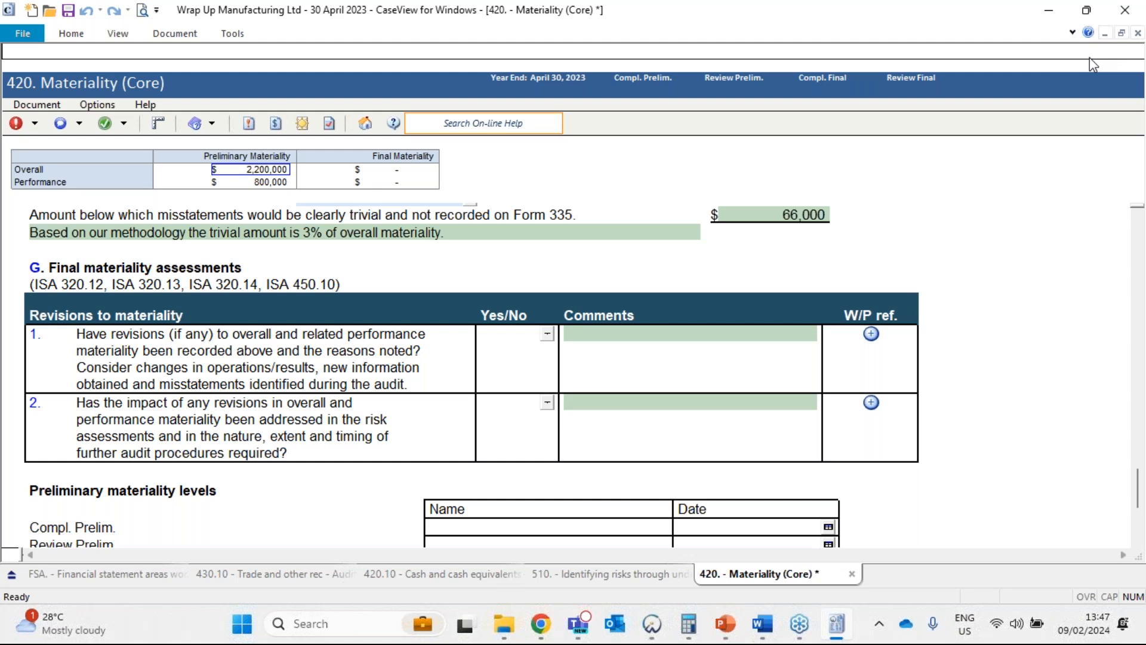
View the Working Papers dashboard, return to the Financial statement areas worksheet and examine FSA.420's materiality assessment and assertion-level risks.
left_click(1051, 11)
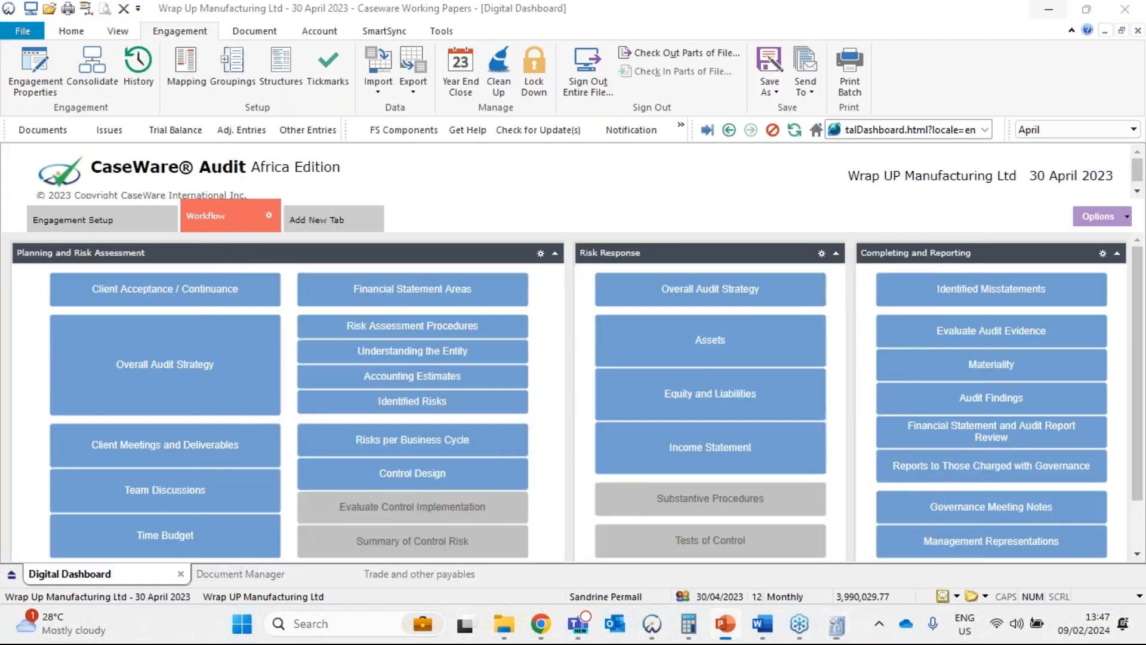
left_click(843, 626)
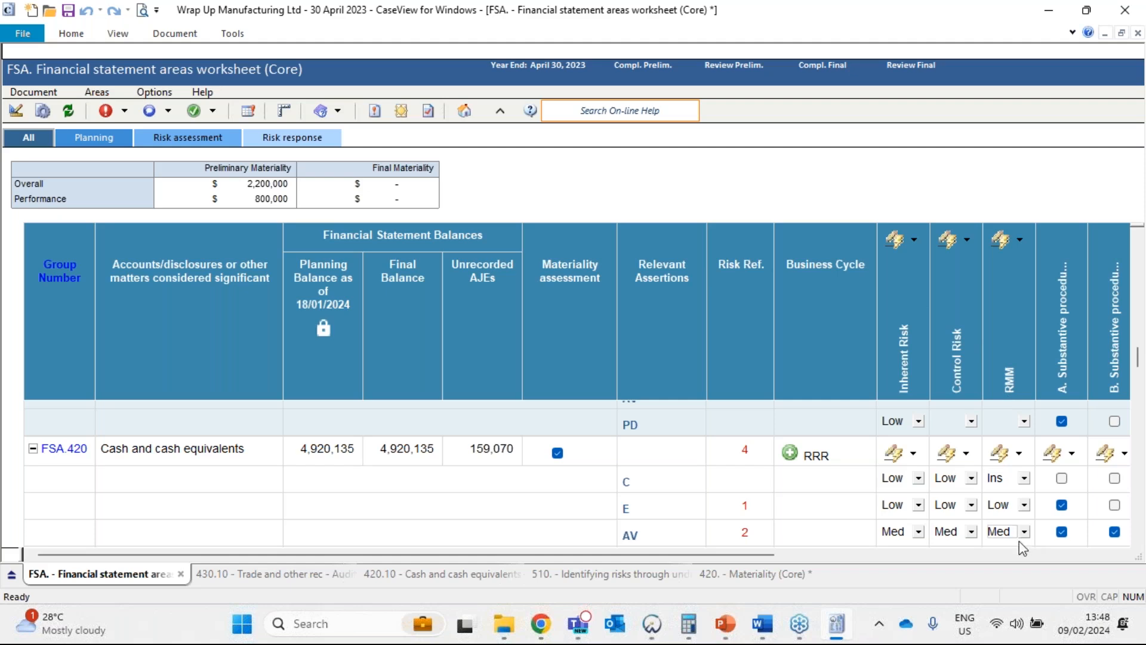
scroll(987, 371, "down", 2)
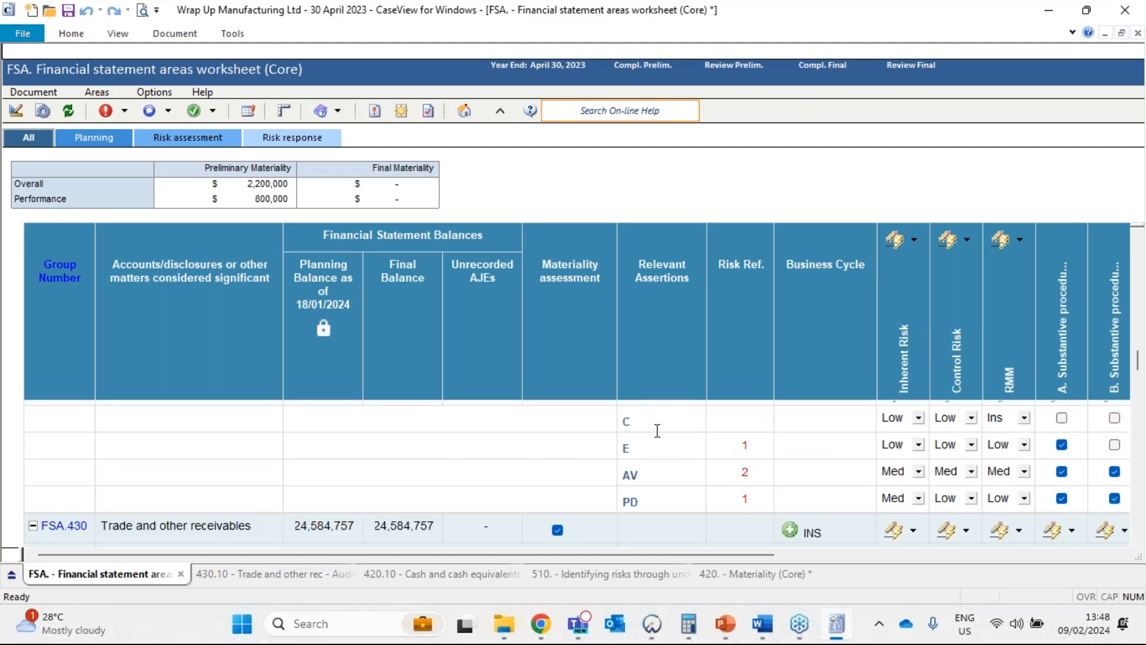
scroll(646, 433, "up", 2)
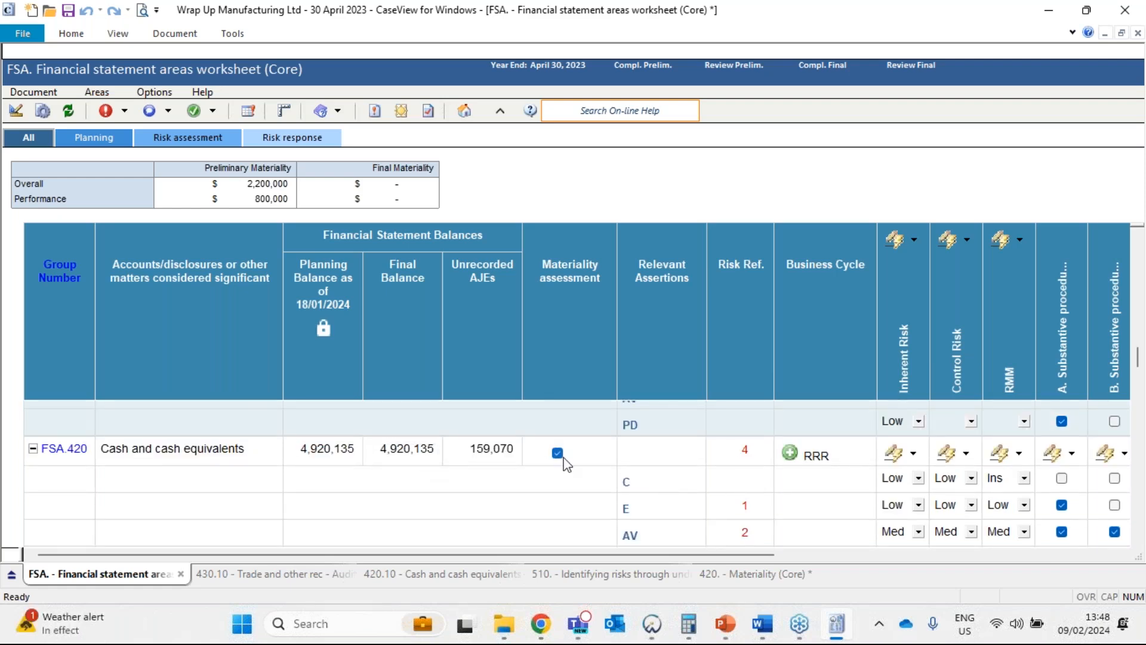
mouse_move(566, 463)
scroll(1005, 529, "down", 2)
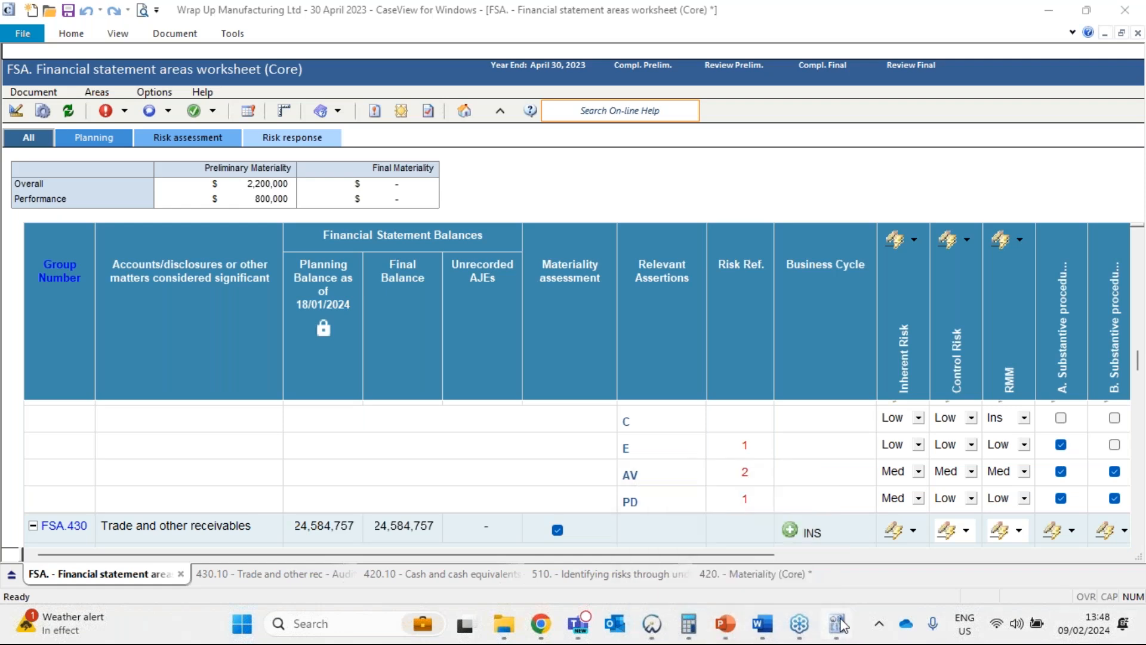
mouse_move(842, 624)
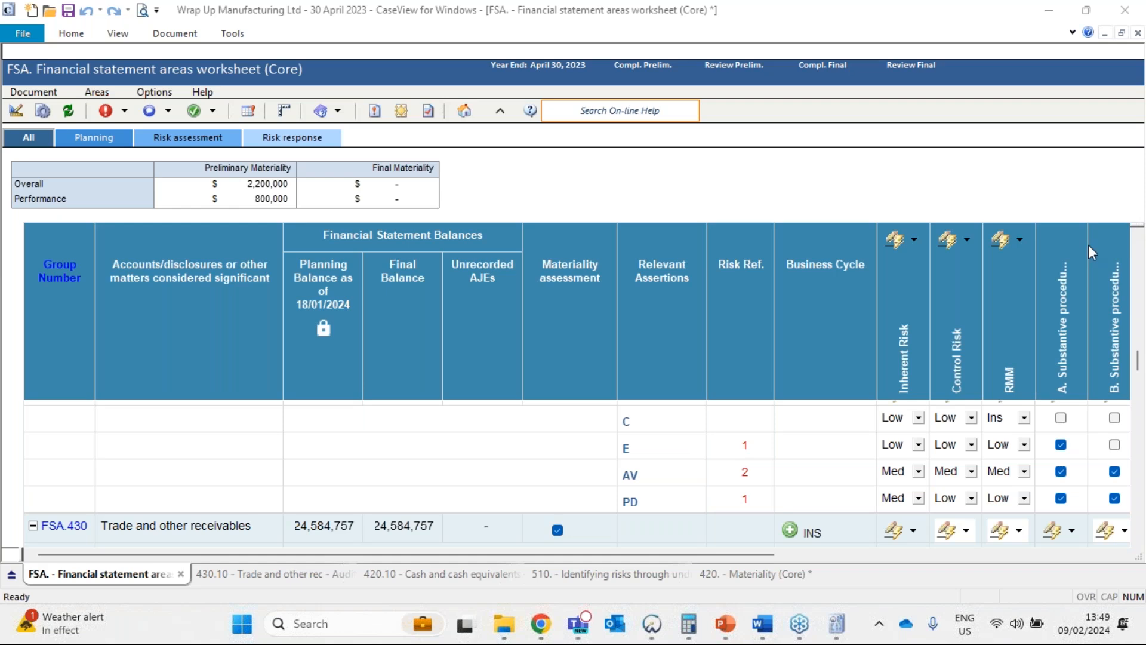
key("alt+Tab")
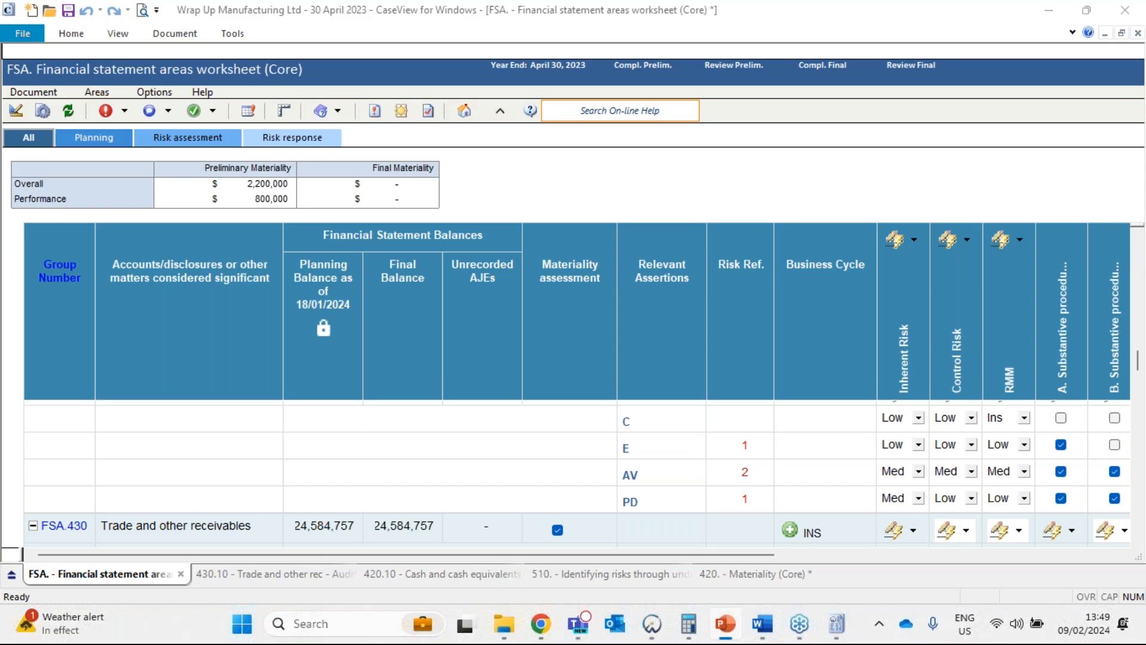